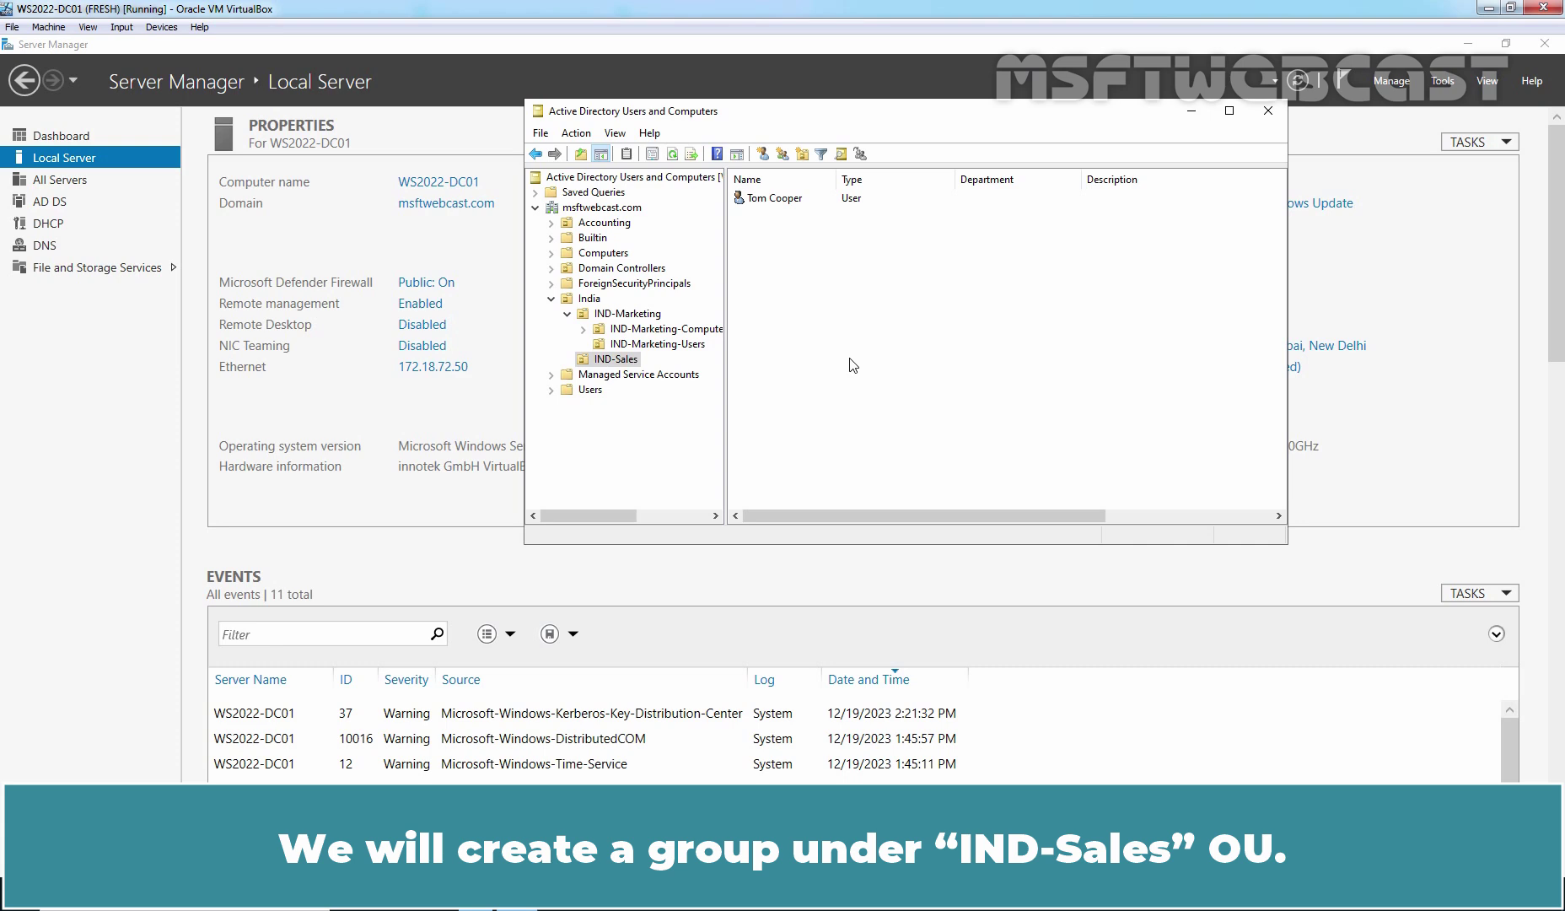
Step: Create a new group named SalesUsers in IND-Sales, keeping Global scope and Security type
right_click(615, 362)
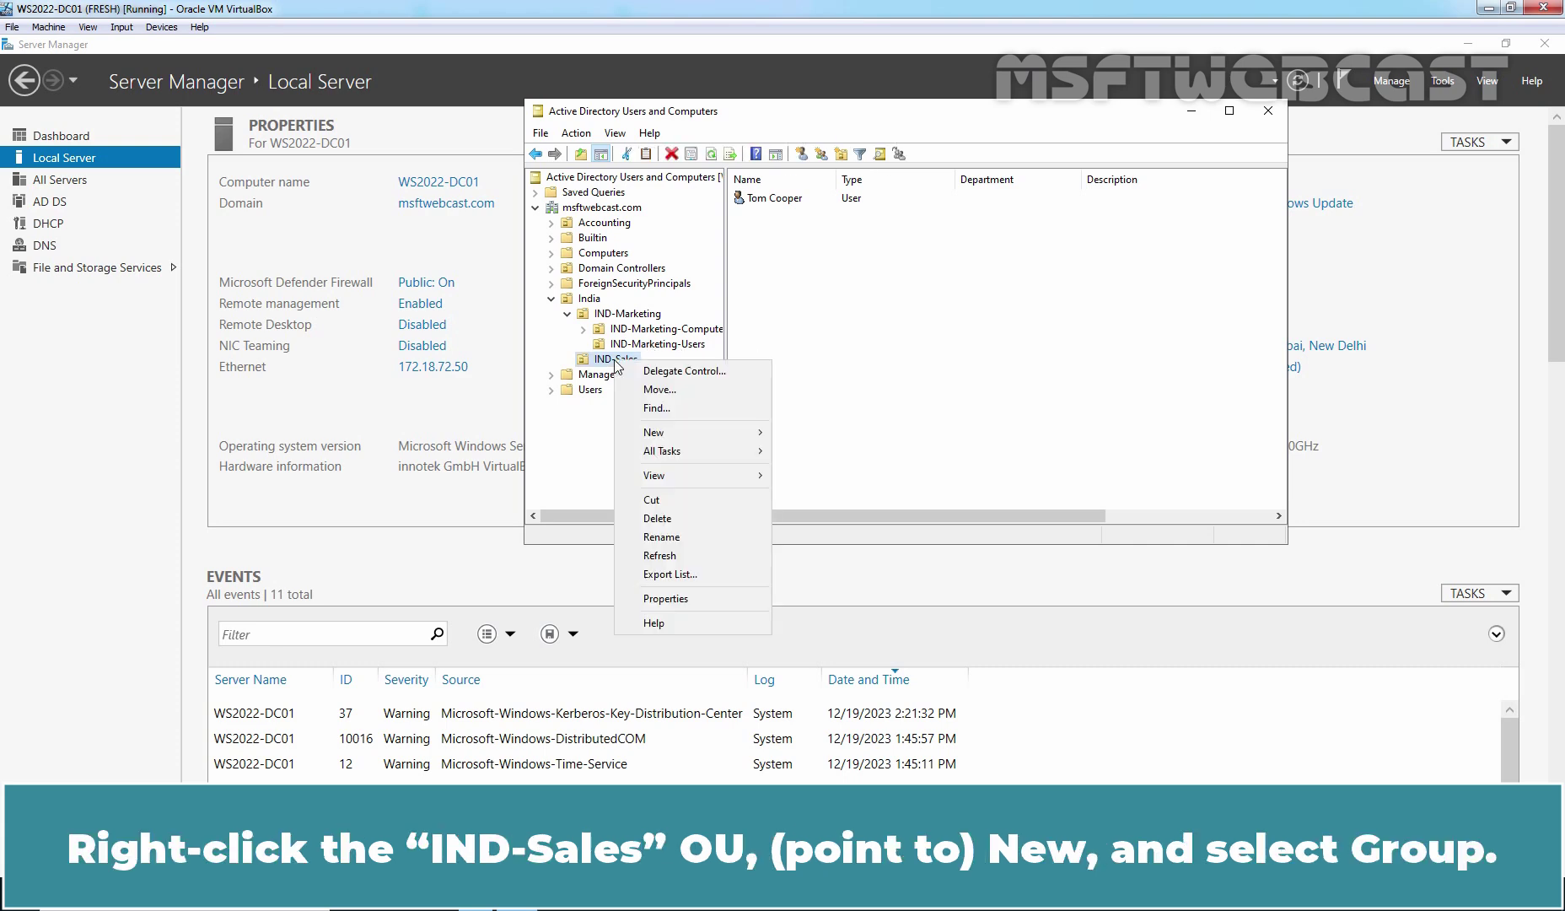
mouse_move(660, 434)
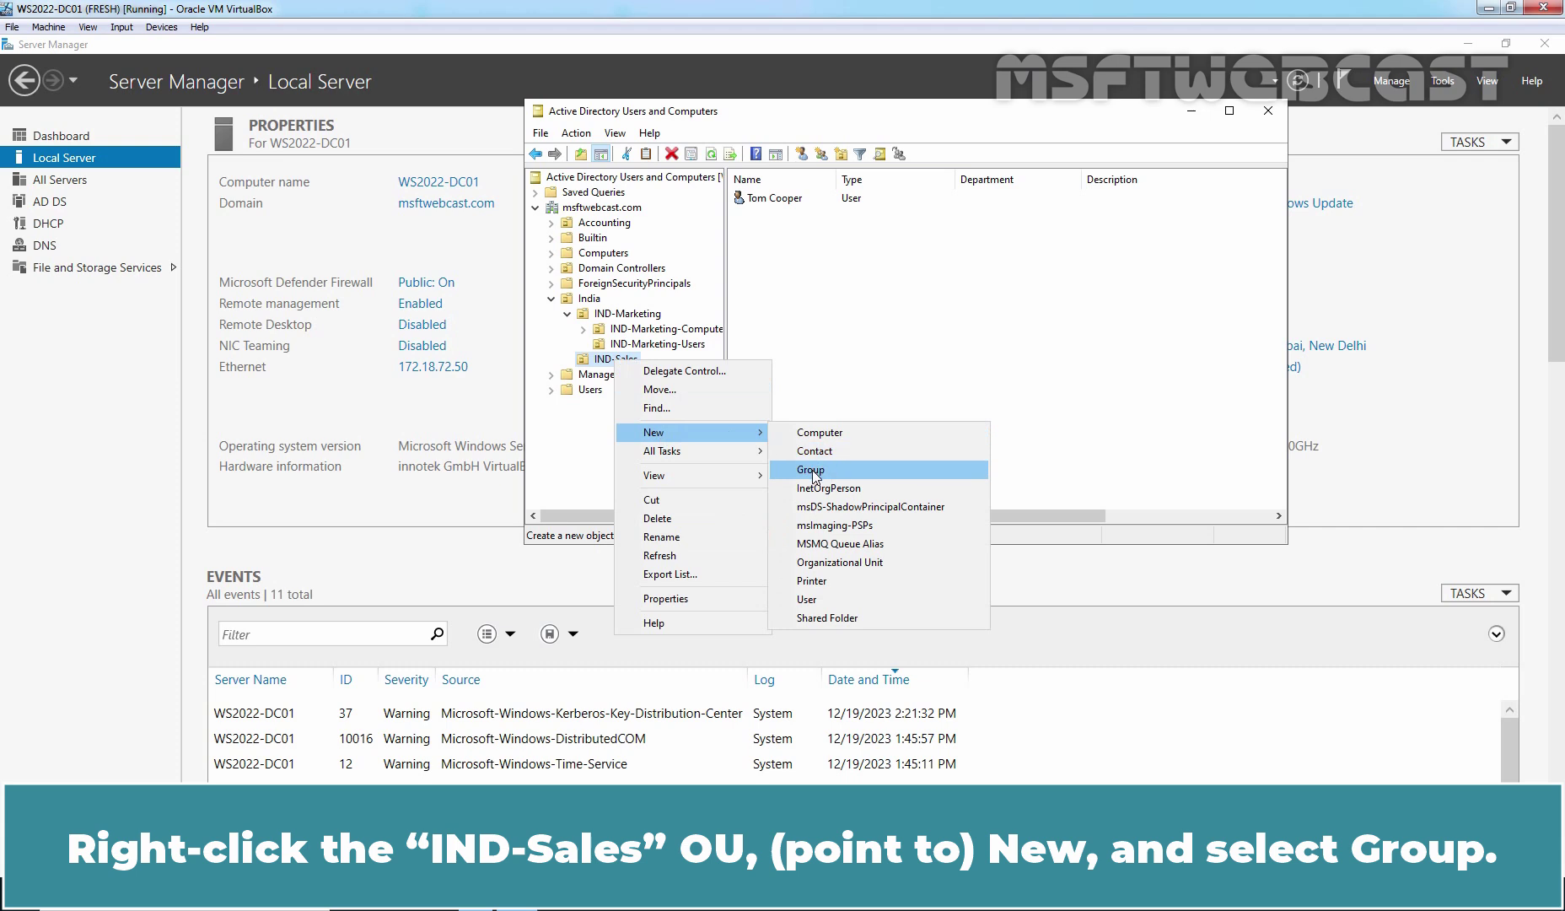
click(812, 470)
text(SalesUsers)
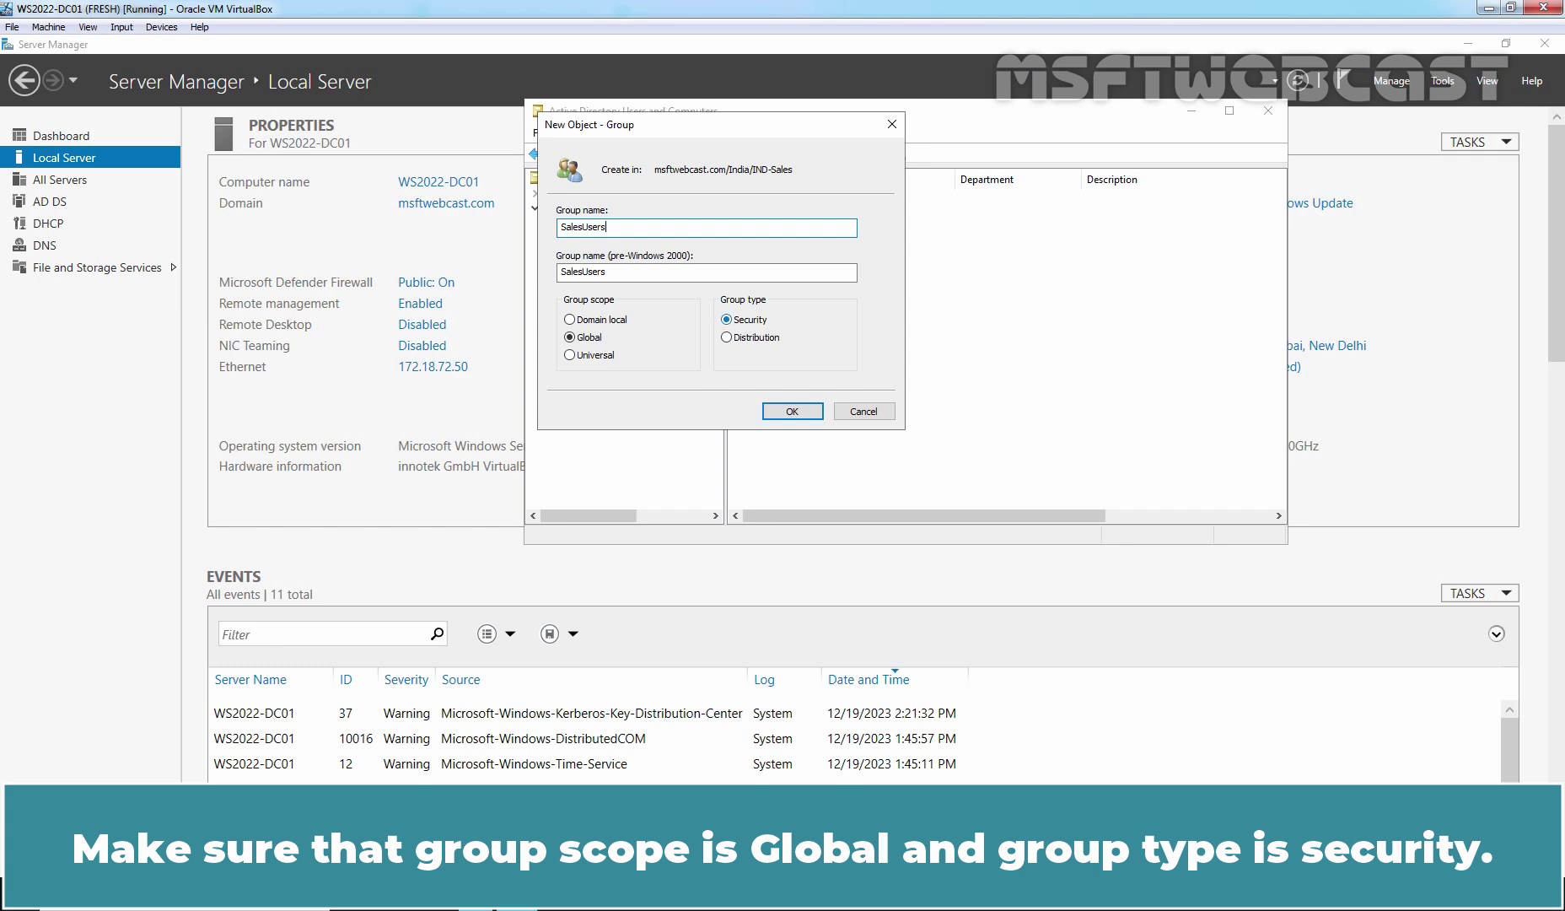
click(792, 411)
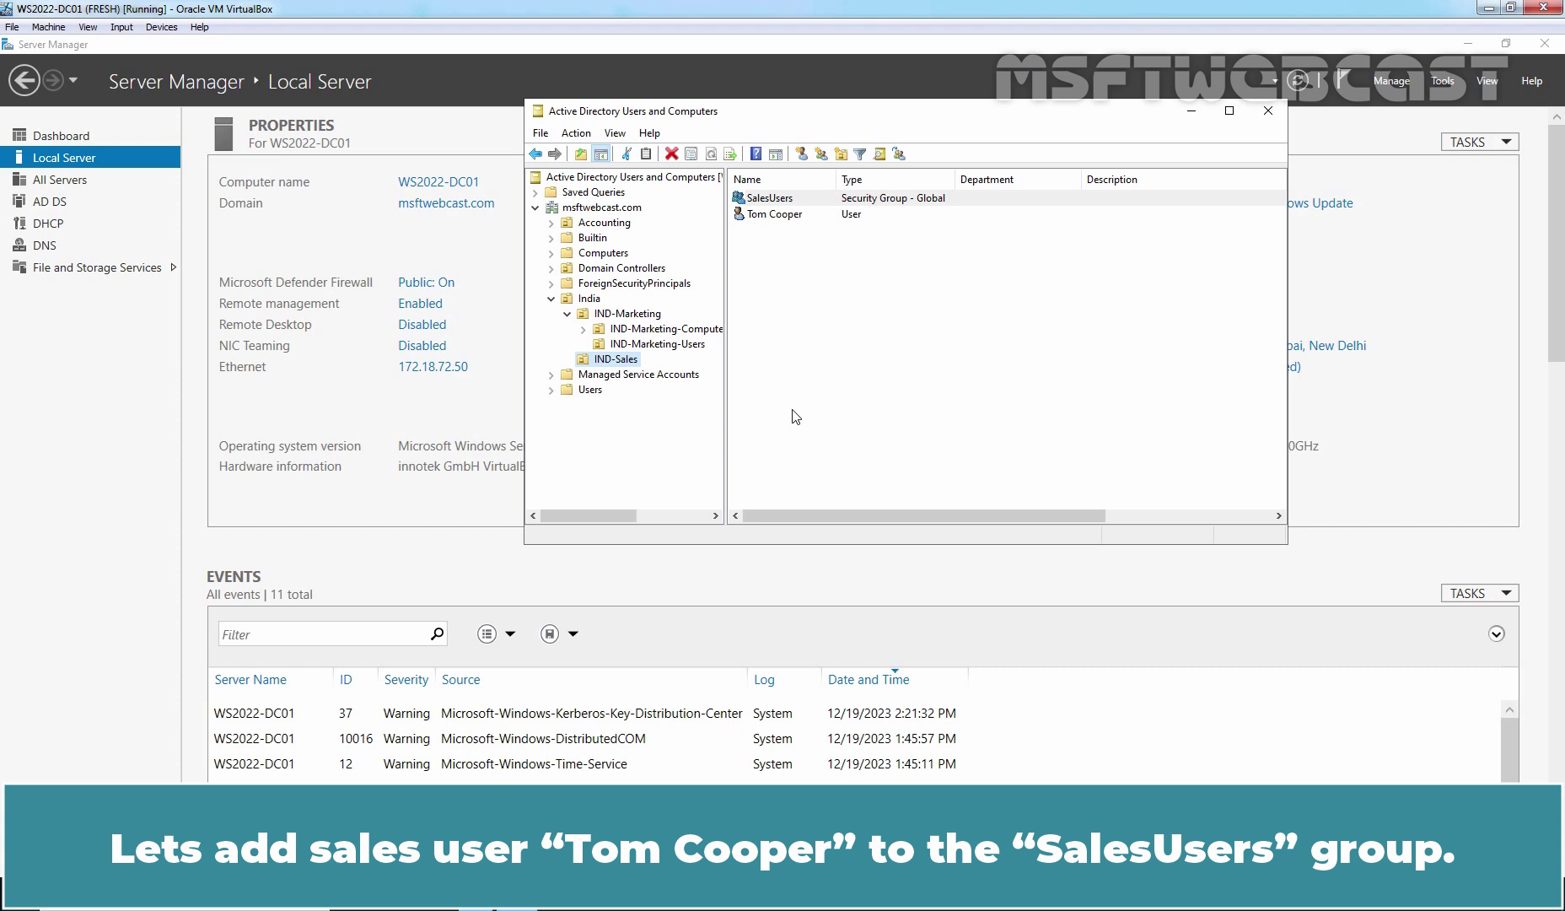
Step: Add the IND-Sales user account to SalesUsers, resolving the name from 'salesuser'
right_click(773, 220)
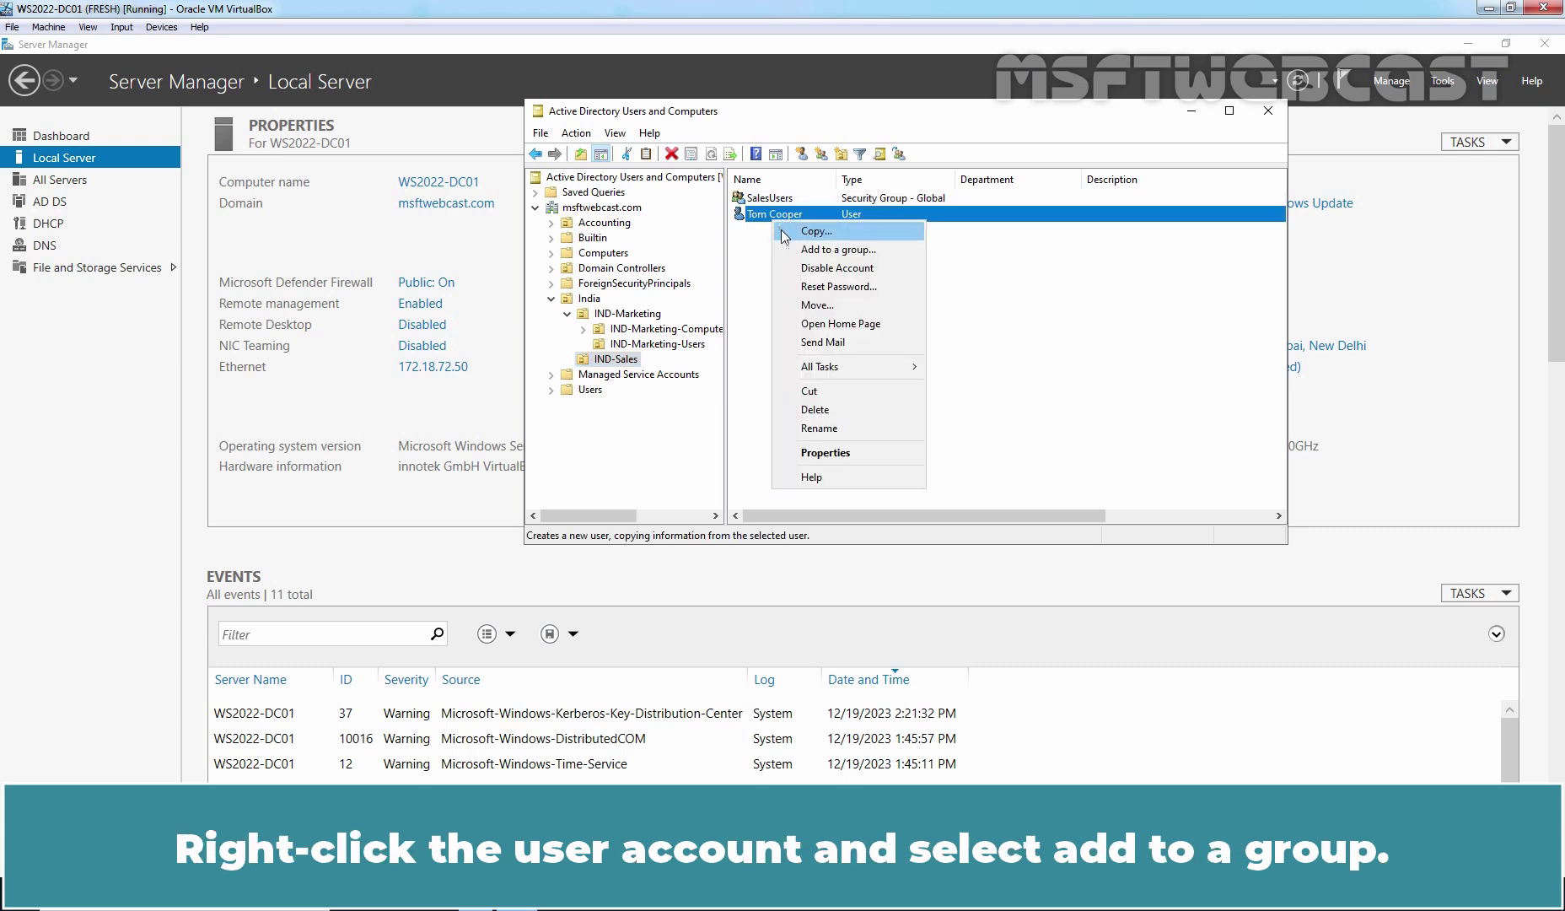
click(803, 250)
text(salesuser)
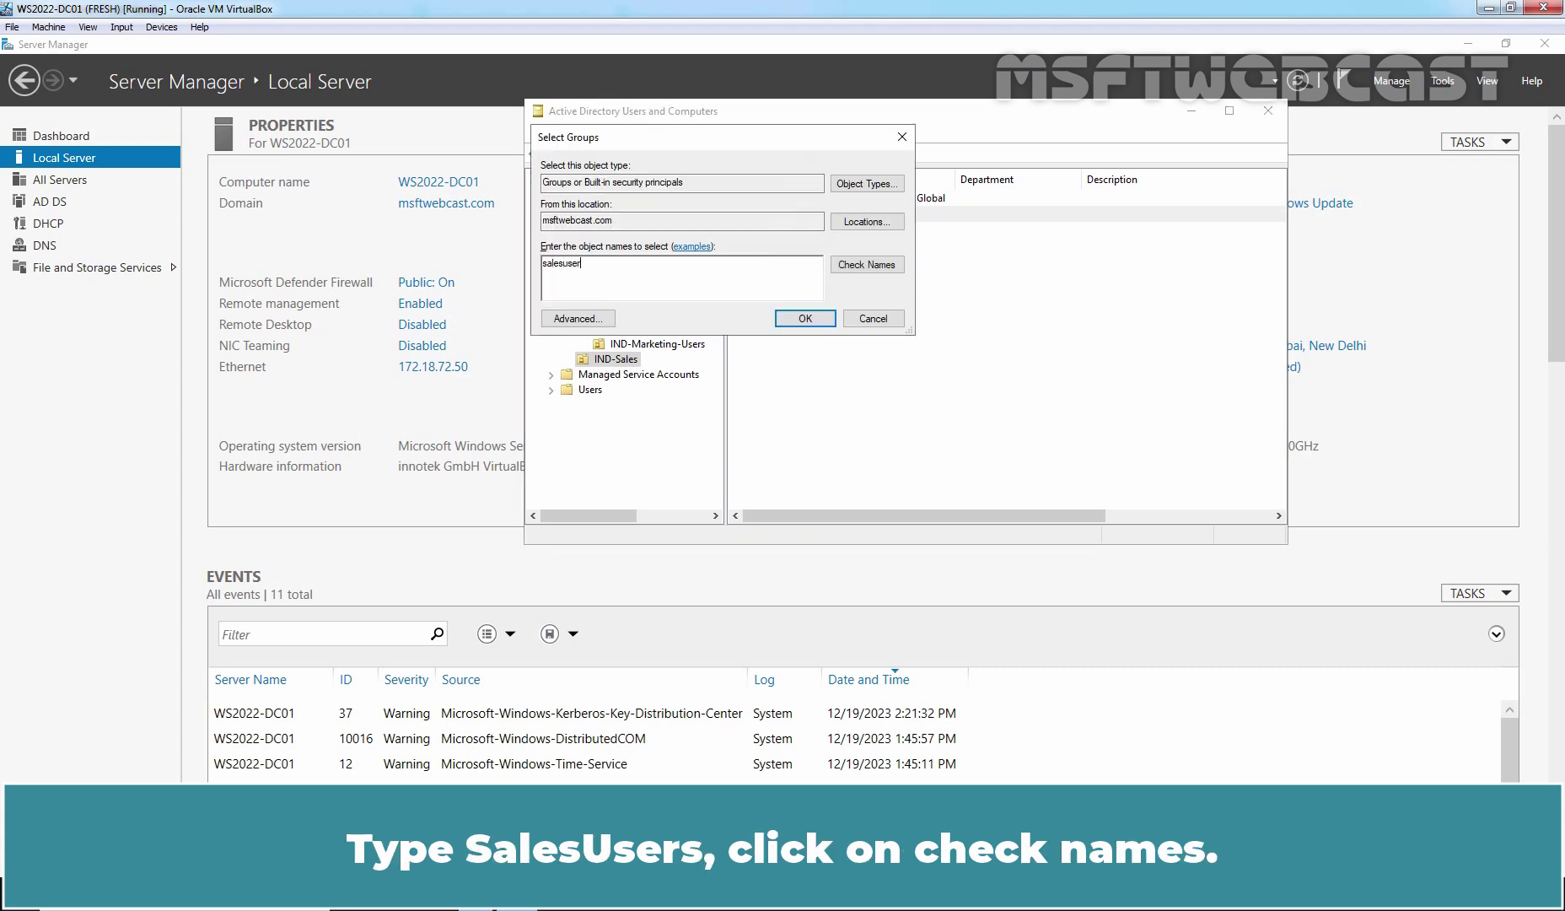
click(875, 264)
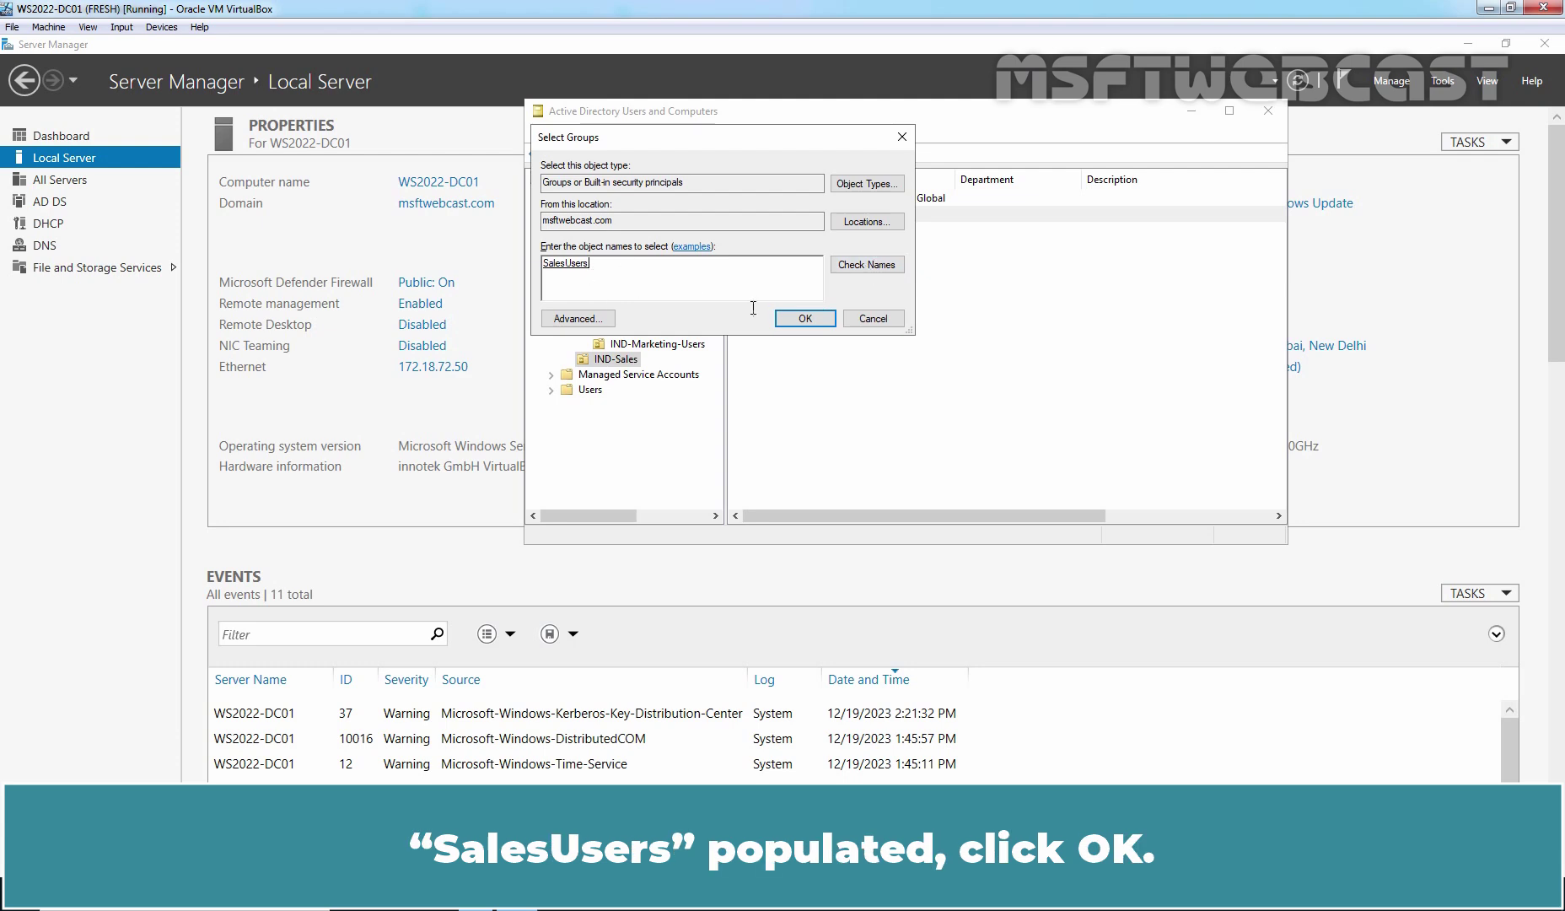
click(806, 318)
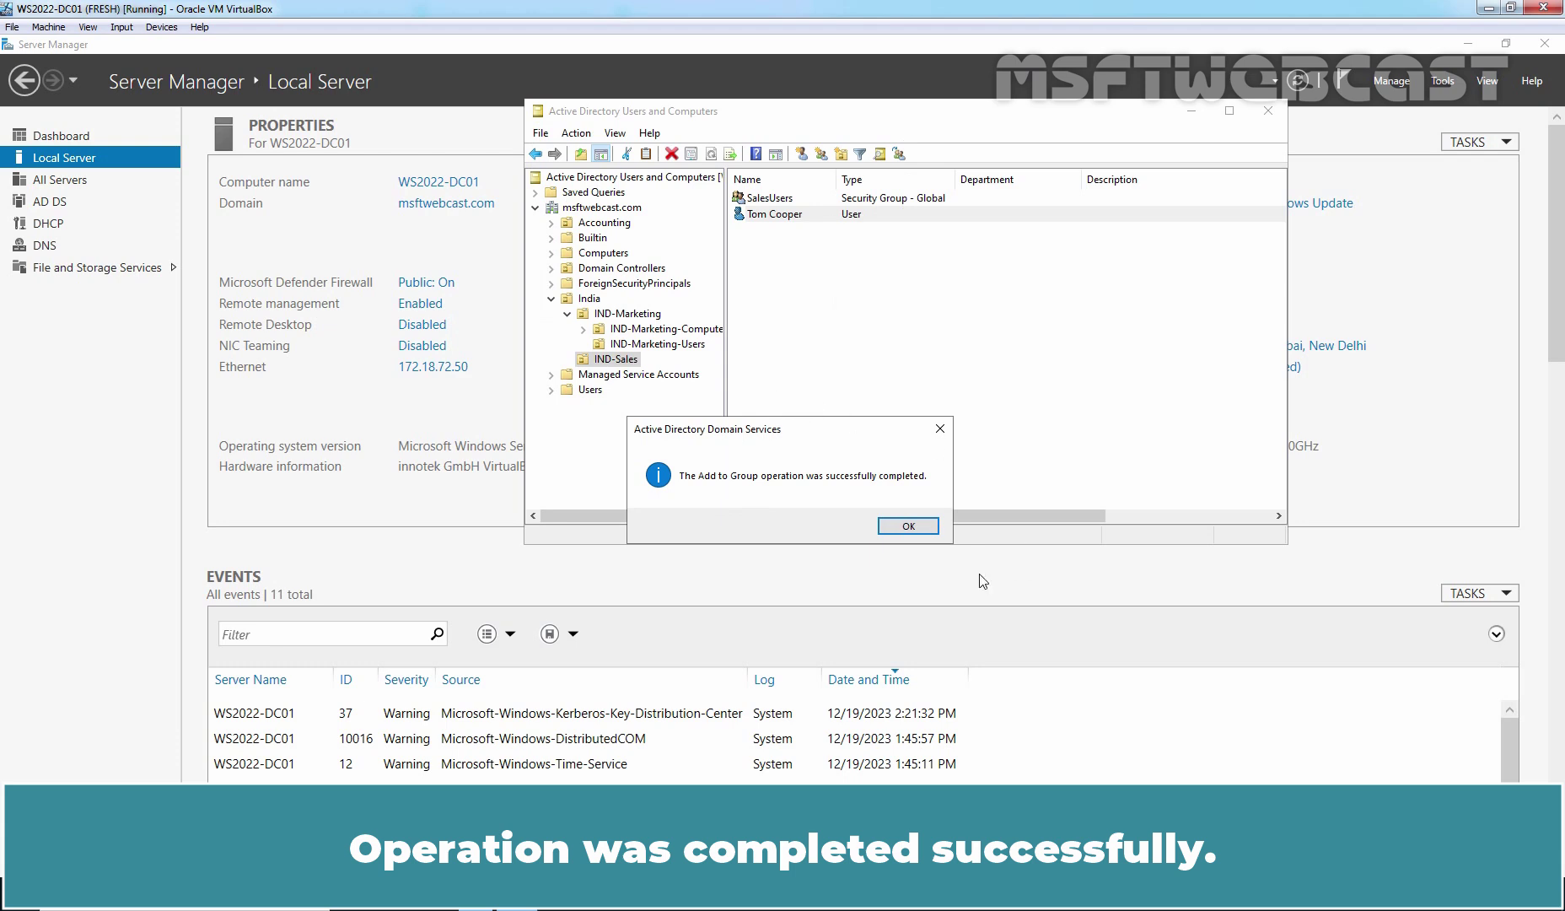
click(908, 527)
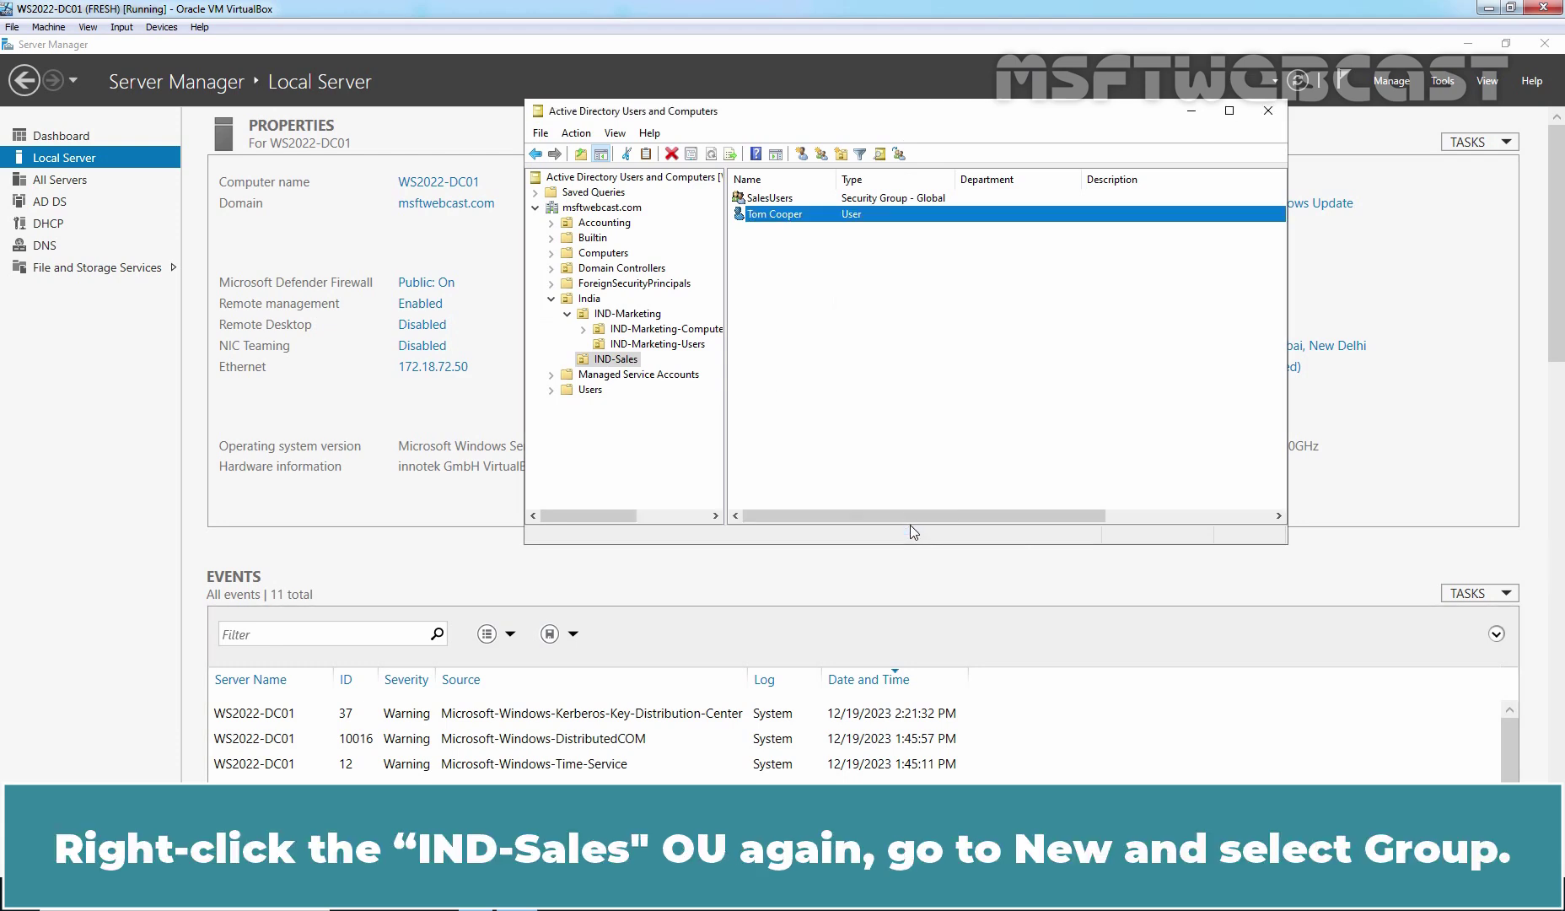
Step: Create a group named Sales_Read in IND-Sales with Domain local scope and Security type
right_click(622, 360)
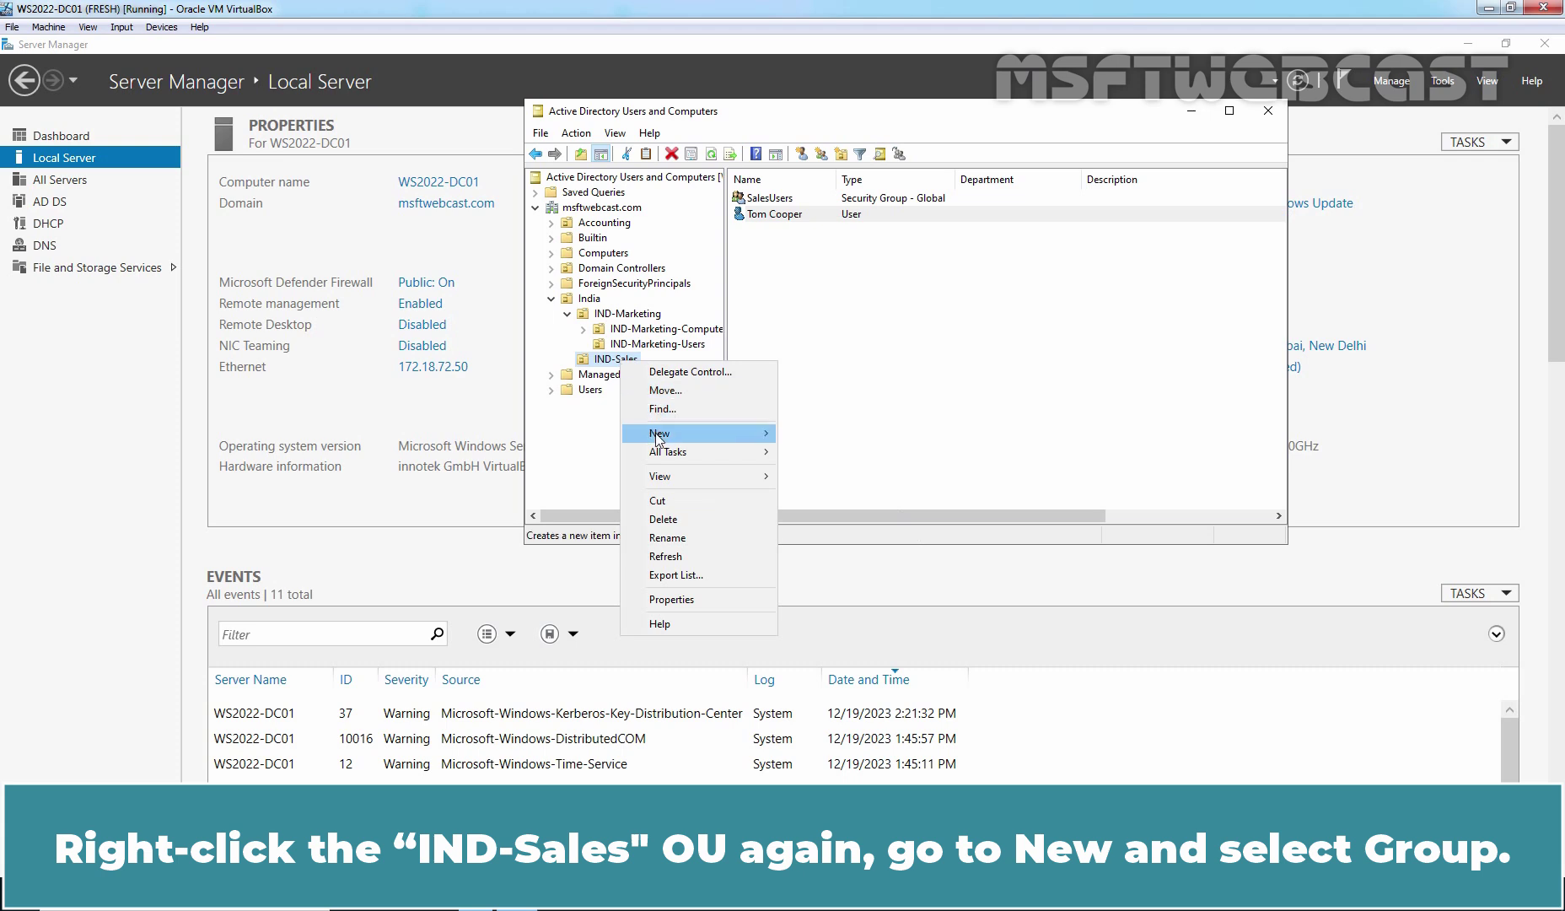
mouse_move(658, 437)
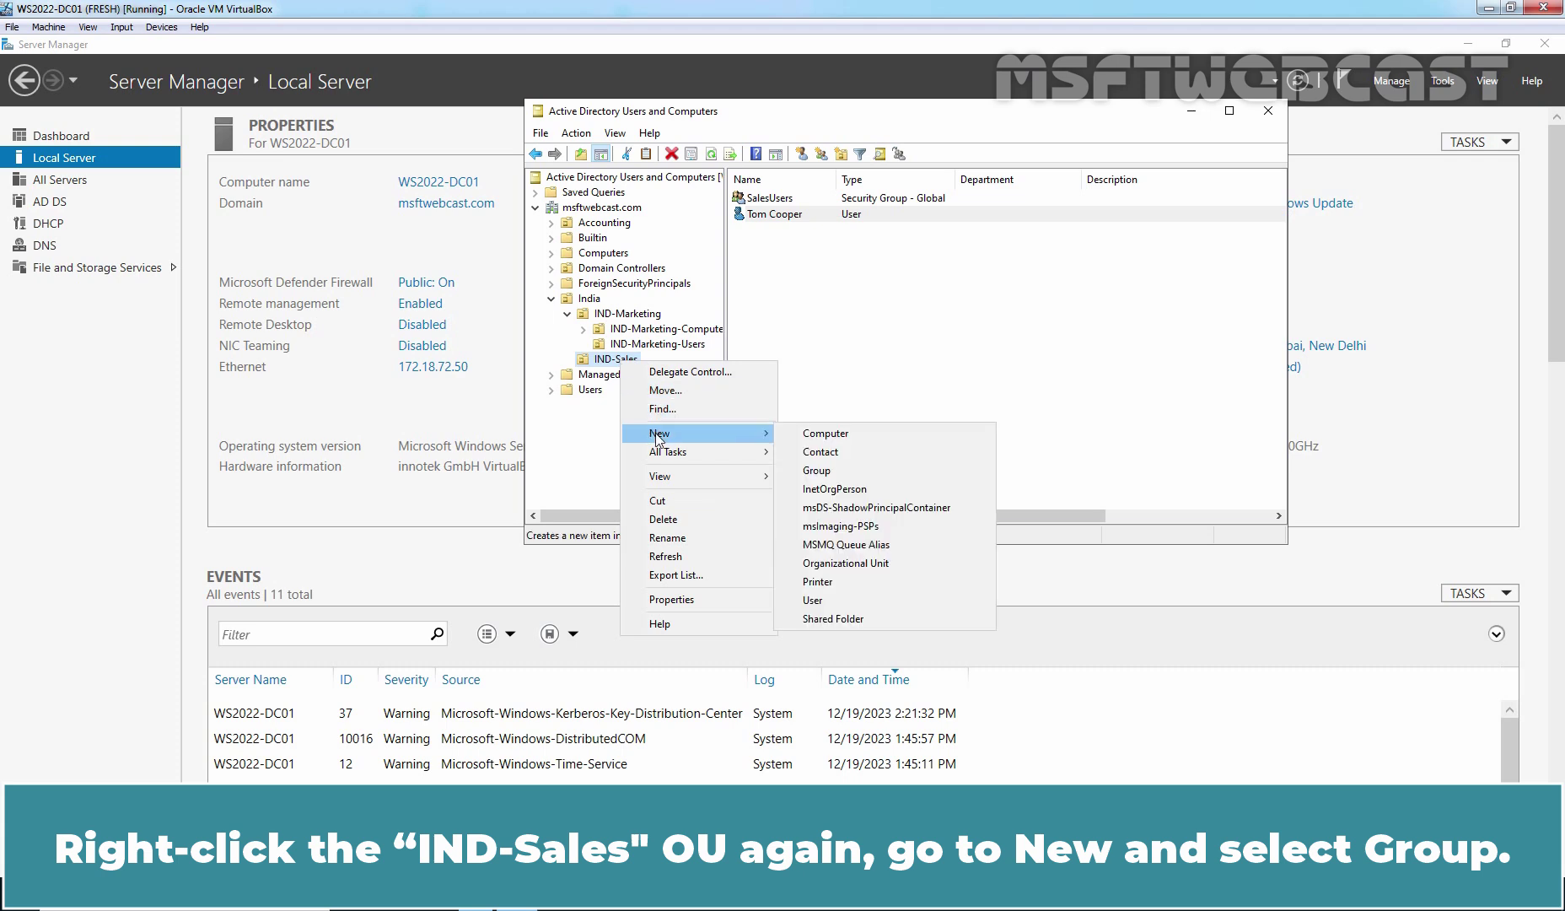
click(828, 470)
text(Sales)
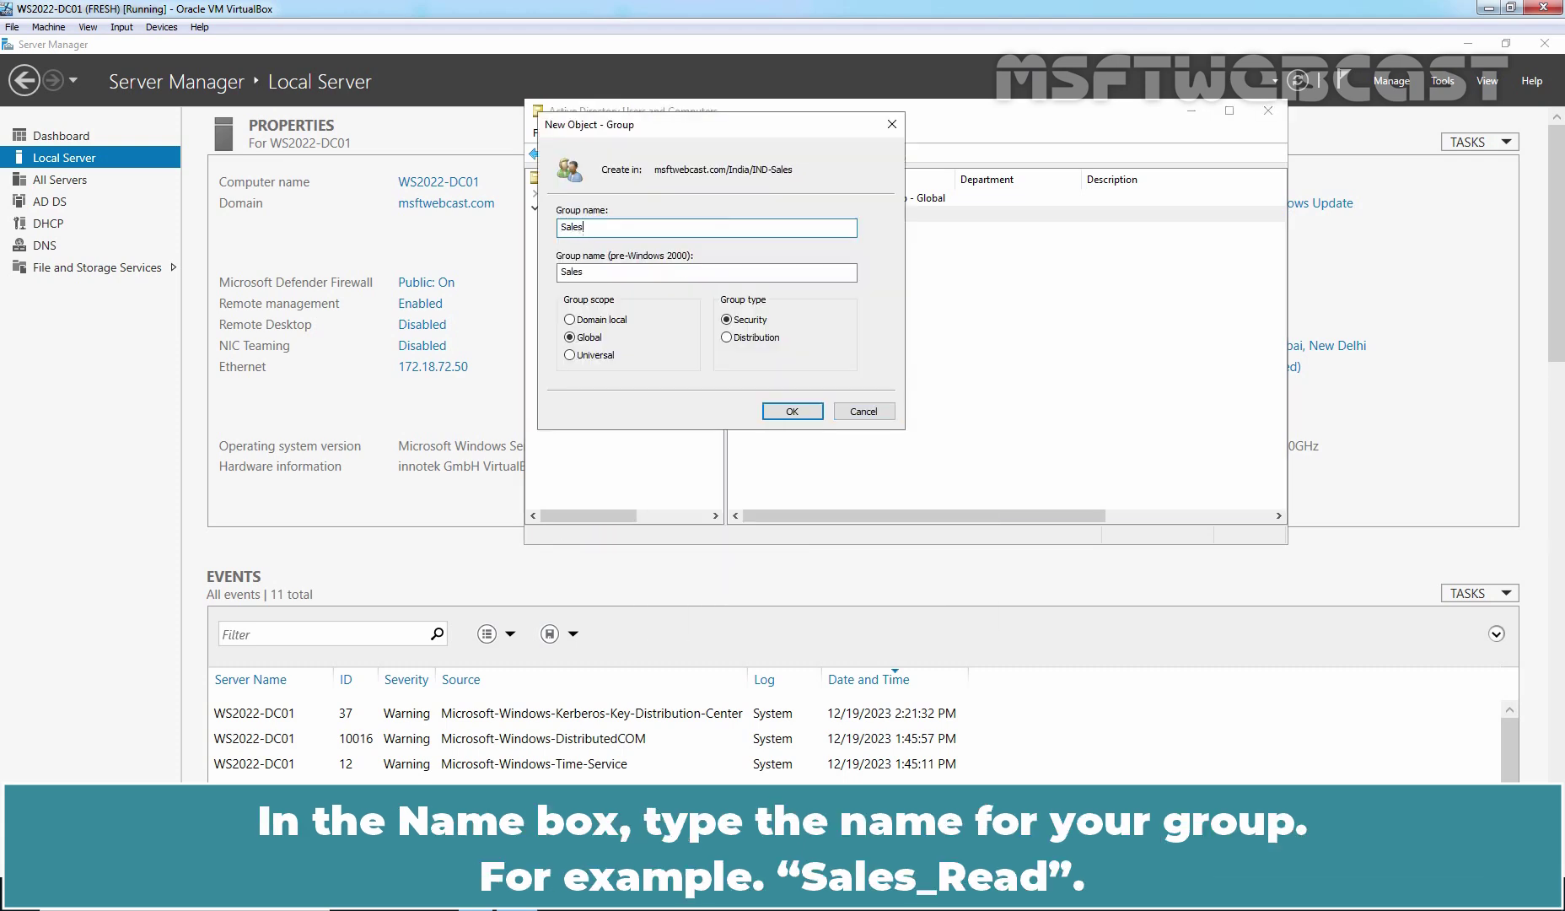
text(_Read)
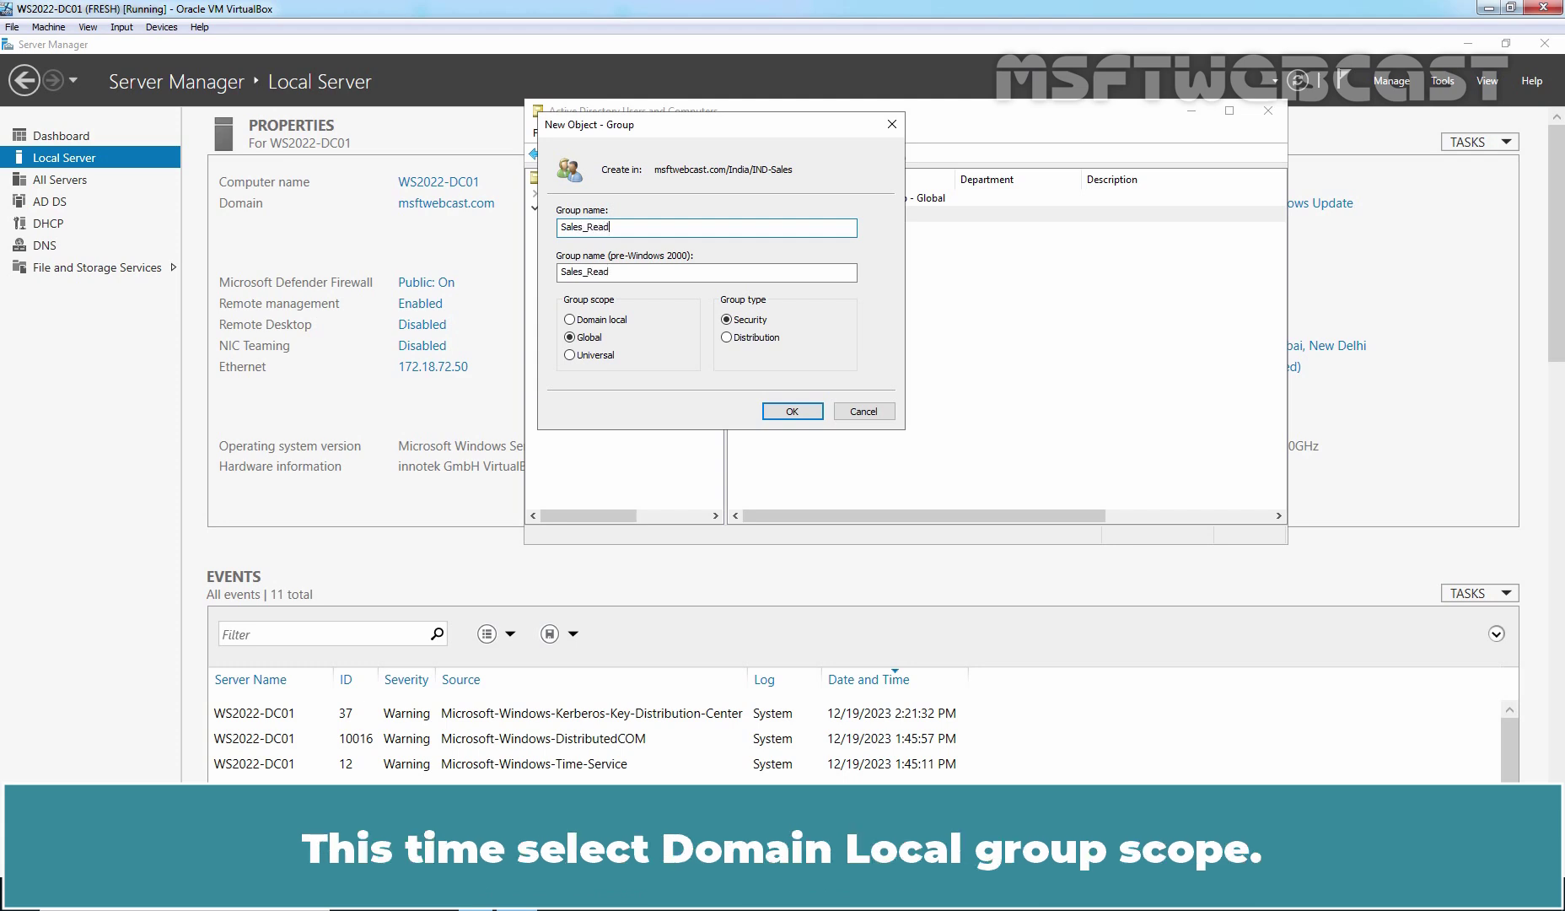
click(614, 323)
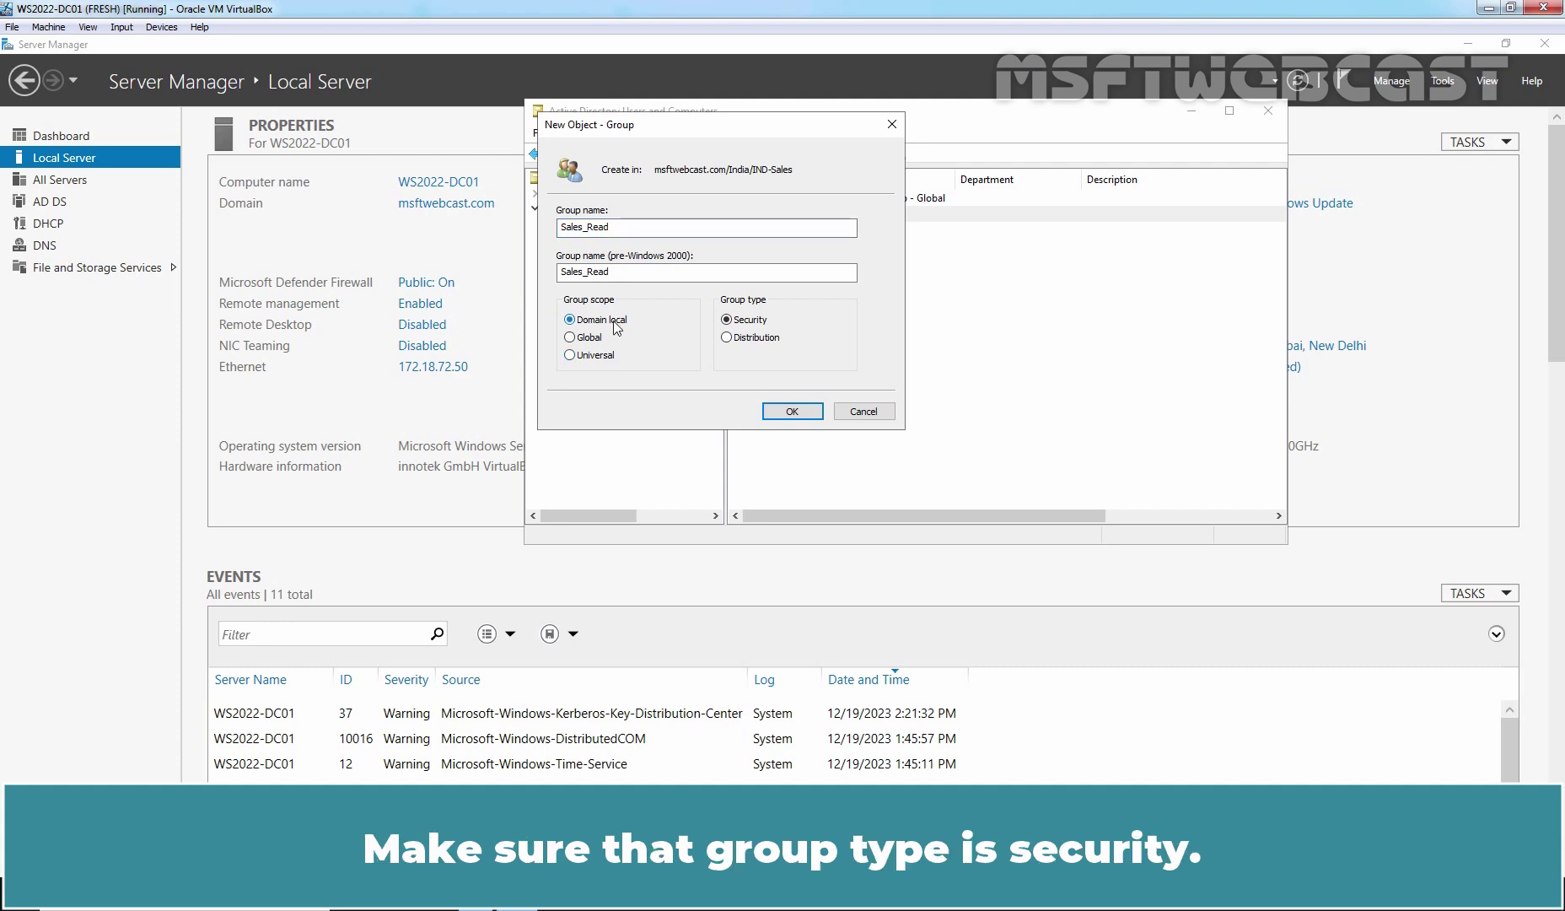
click(793, 411)
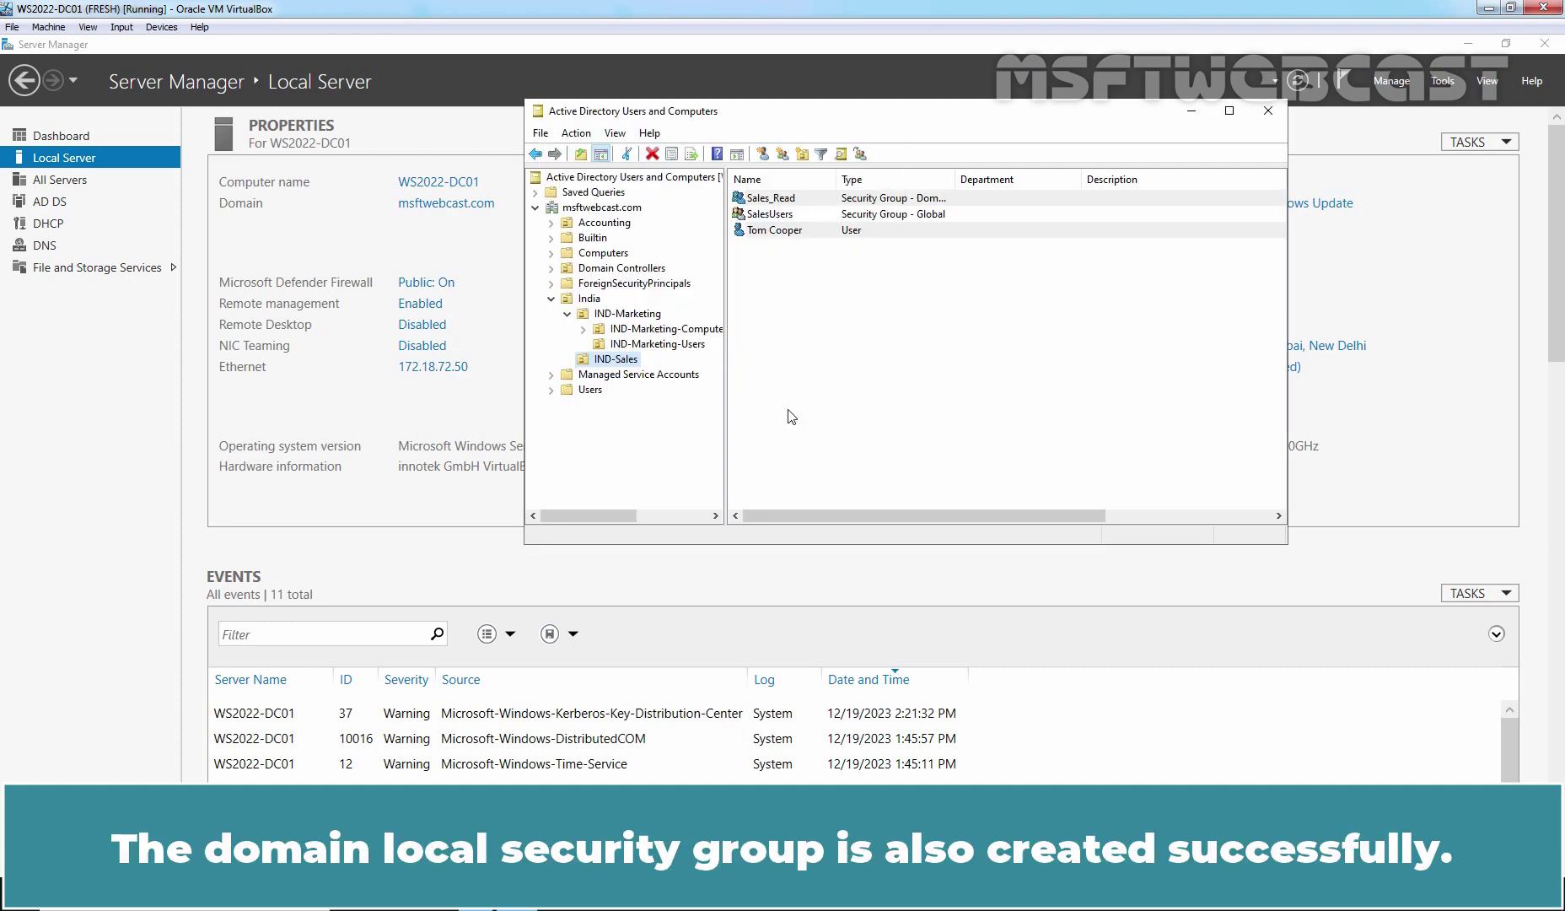
Step: Widen the Type column to show full group types and clear the list selection
double_click(955, 178)
click(957, 198)
ctrl+click(957, 230)
click(968, 324)
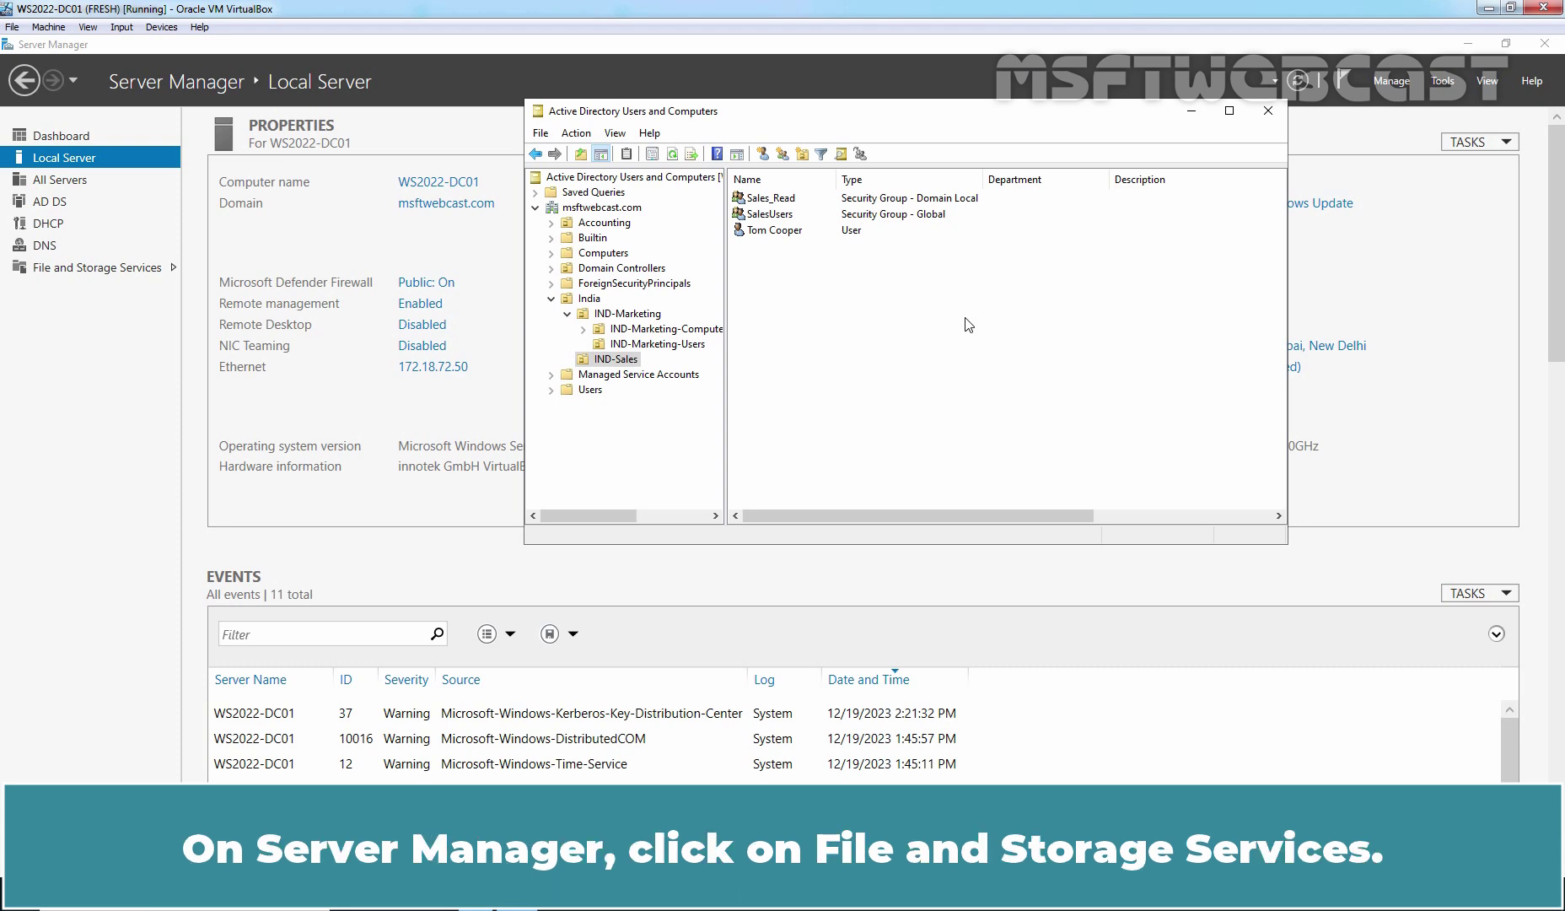
Step: Start a new share from File and Storage Services > Shares tasks
click(71, 270)
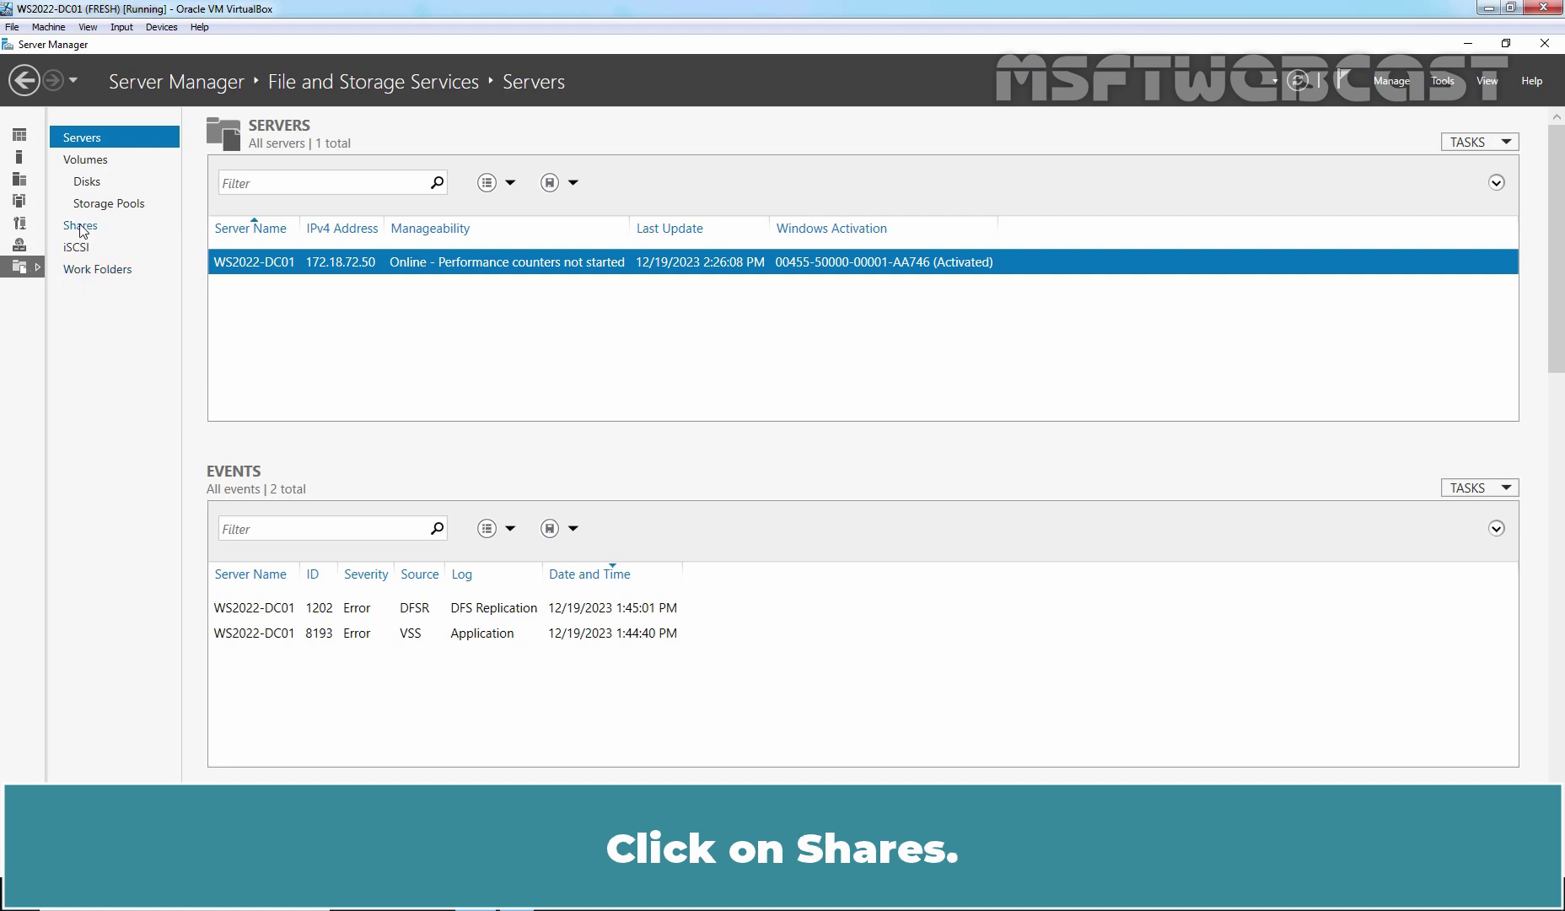
click(82, 230)
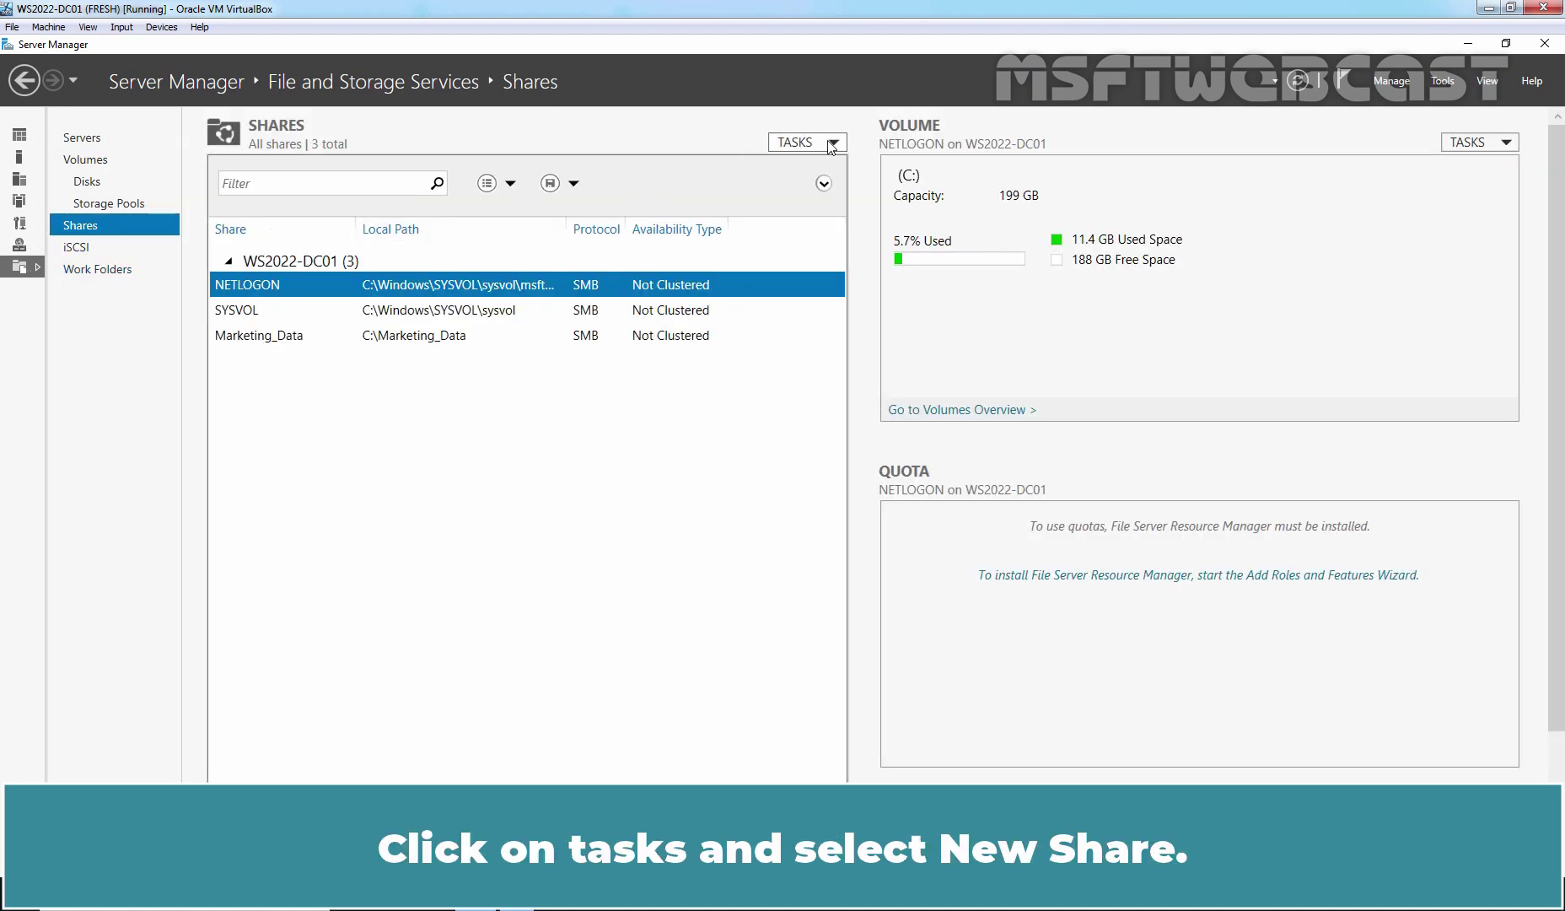
click(833, 143)
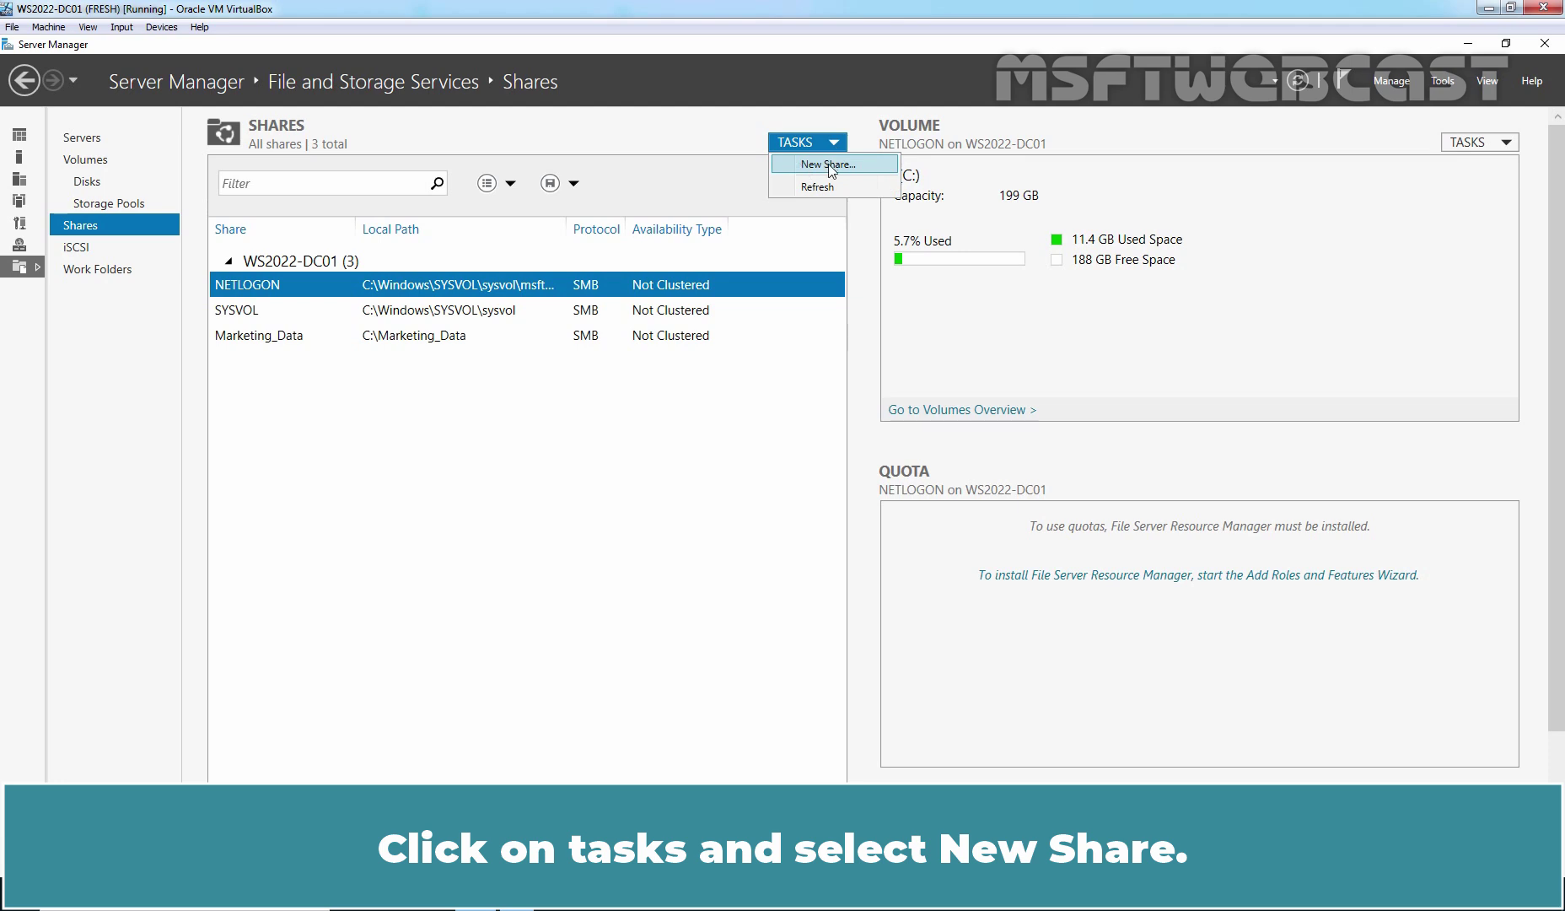
click(830, 165)
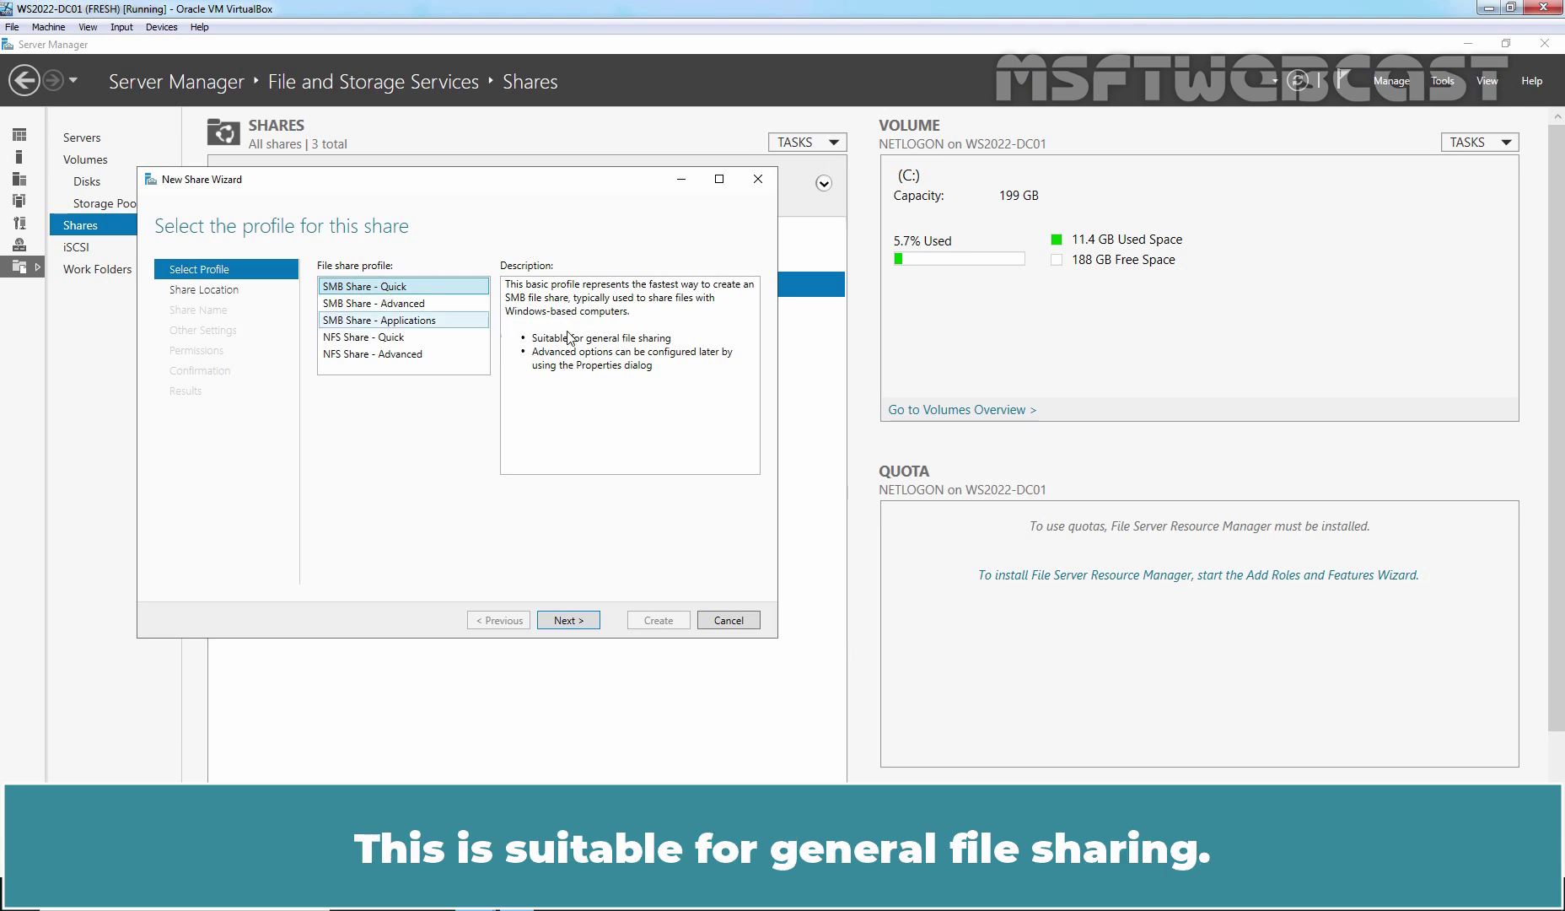
Step: Use the quick SMB profile with custom path C:\Sales_Data and share name Sales_Data
click(567, 622)
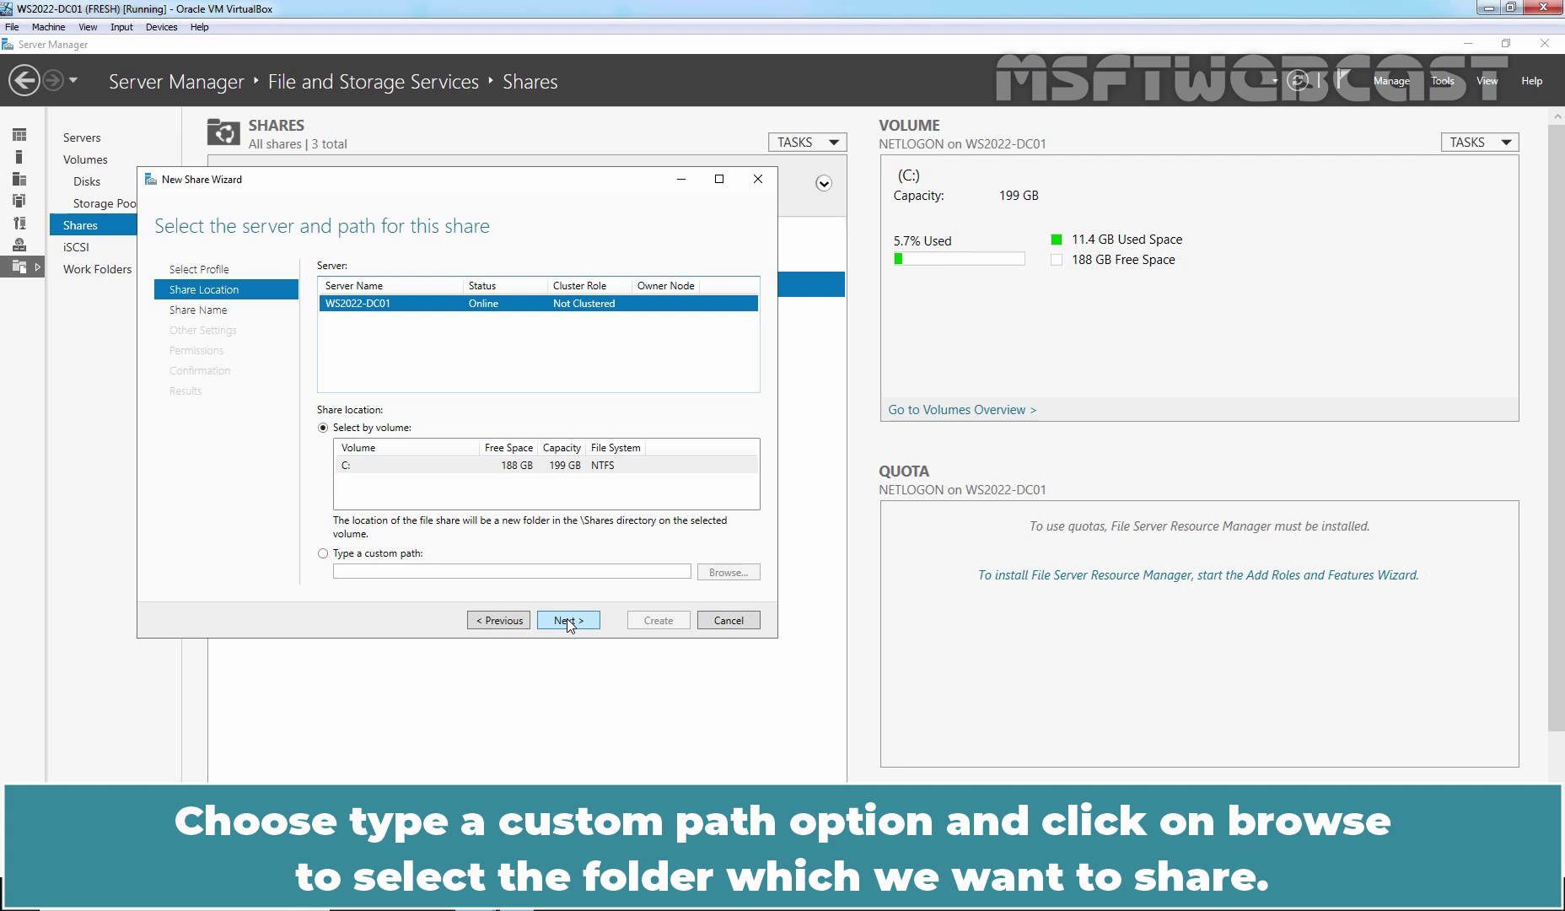
click(325, 553)
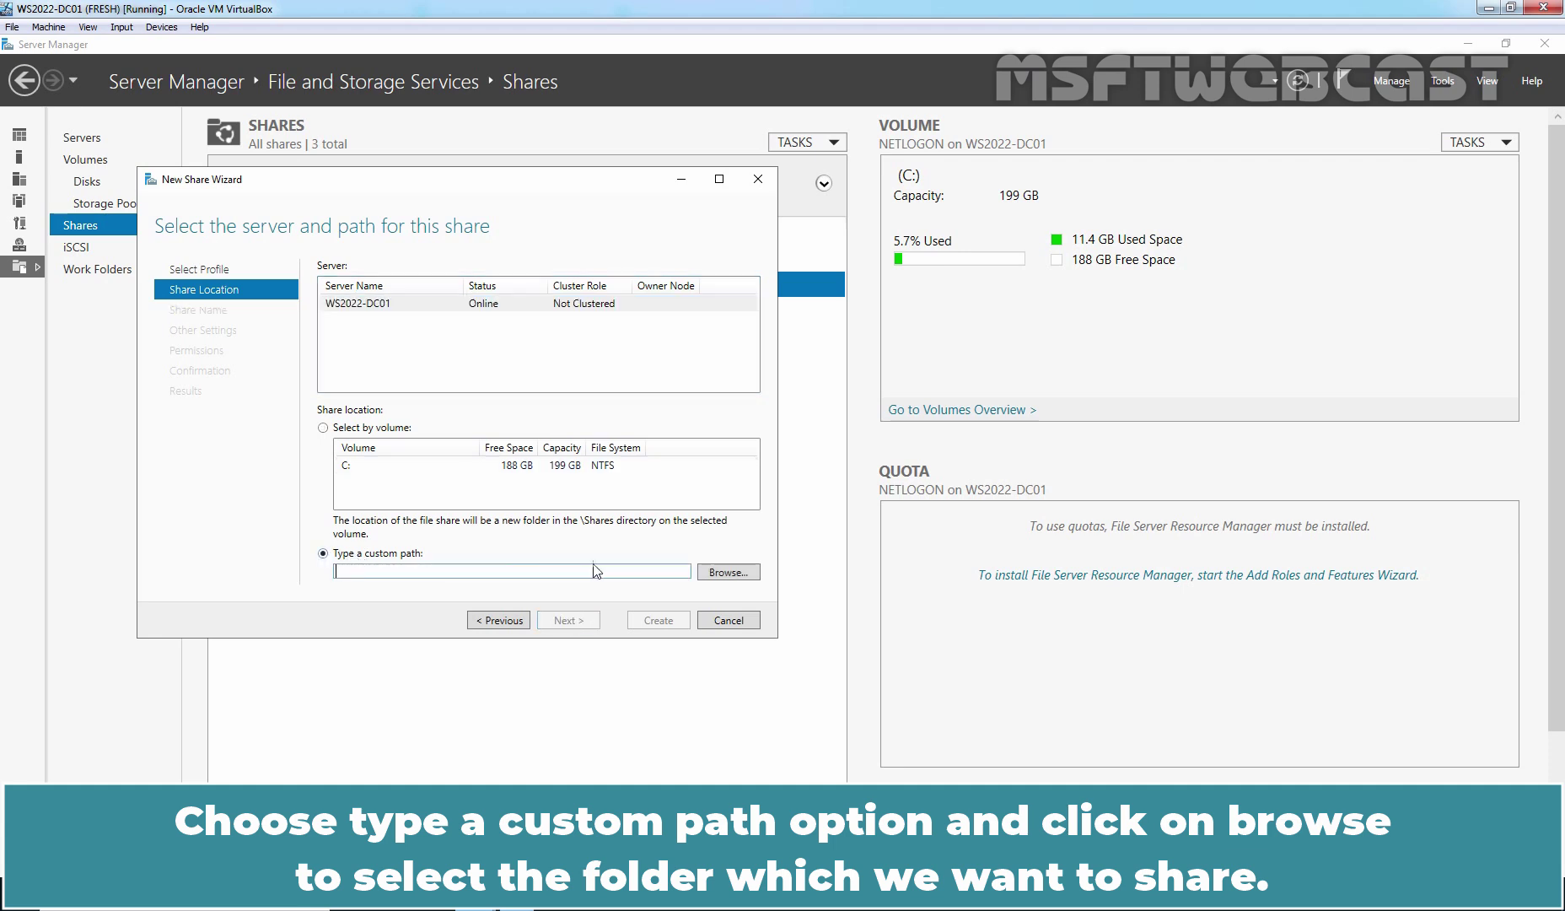
click(731, 573)
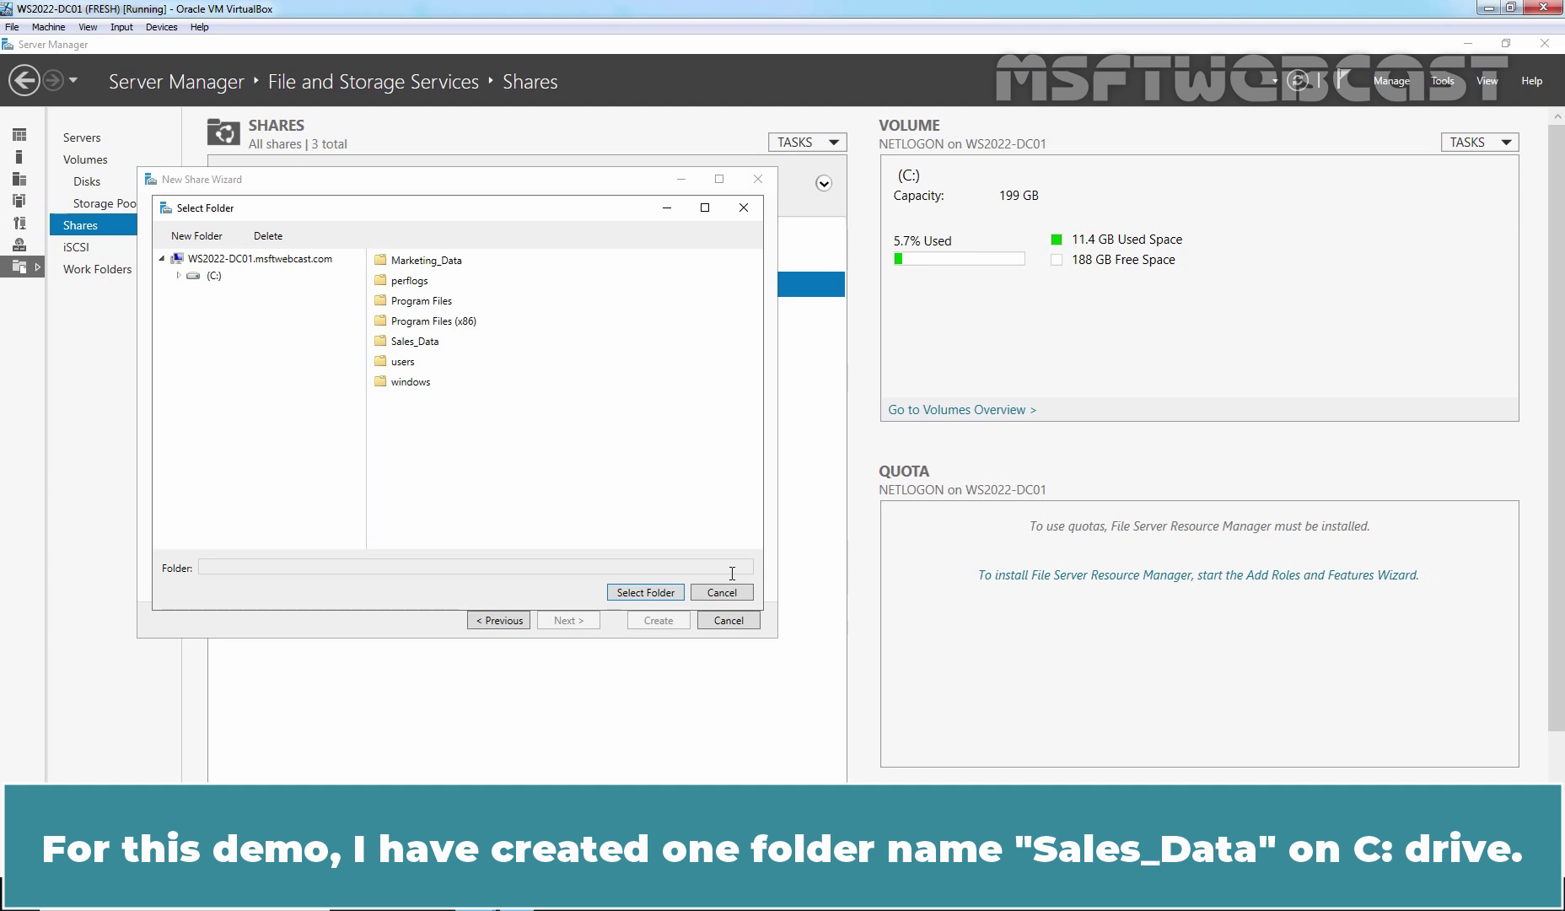
click(445, 343)
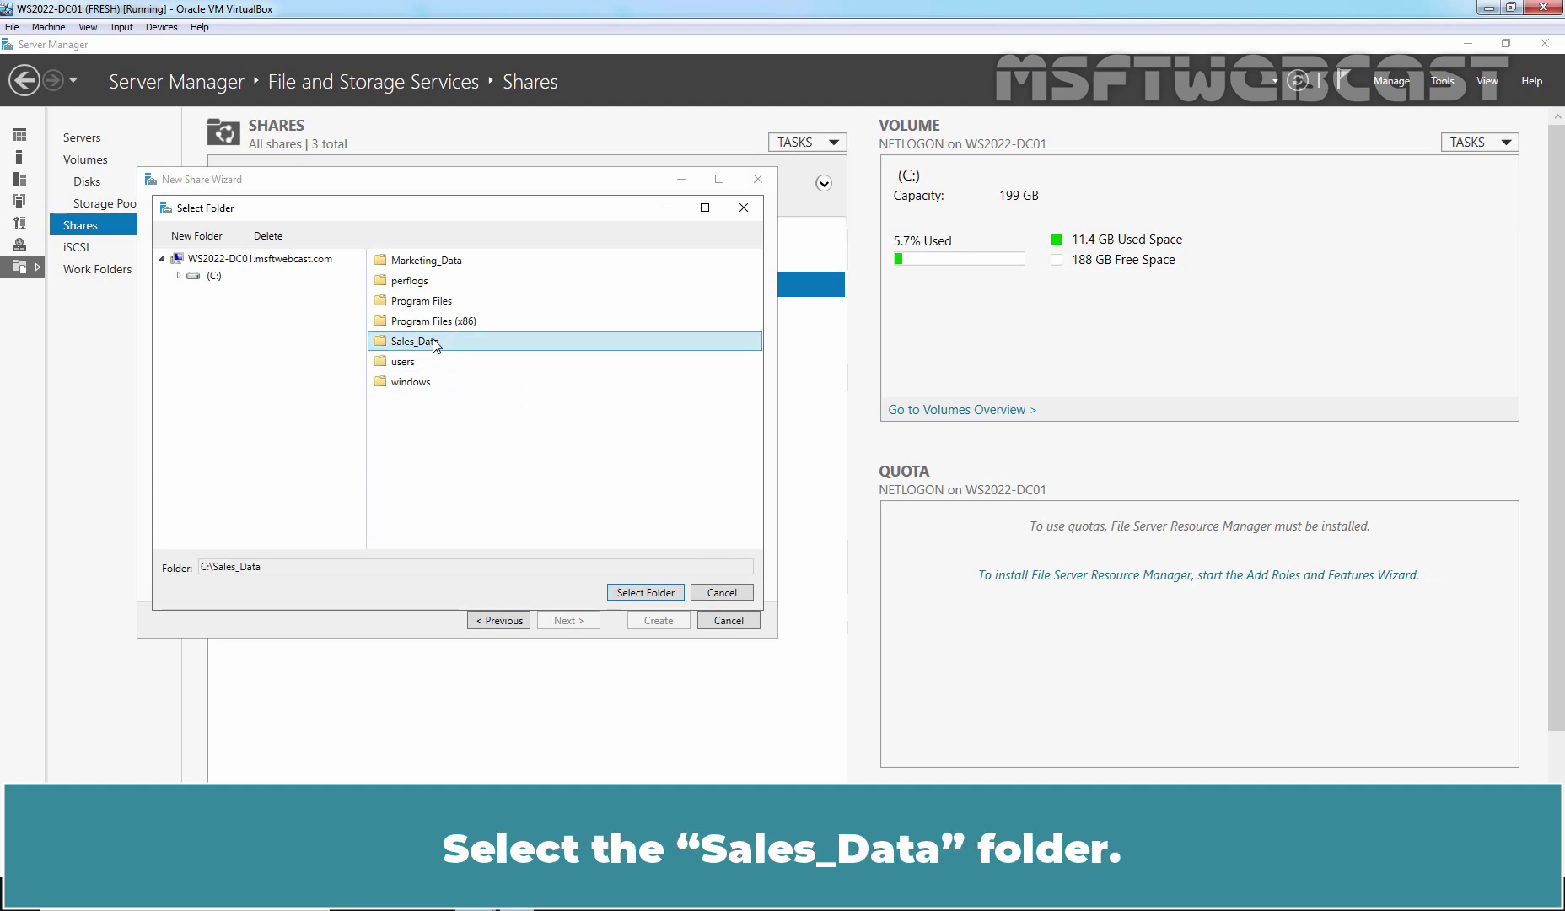
click(646, 592)
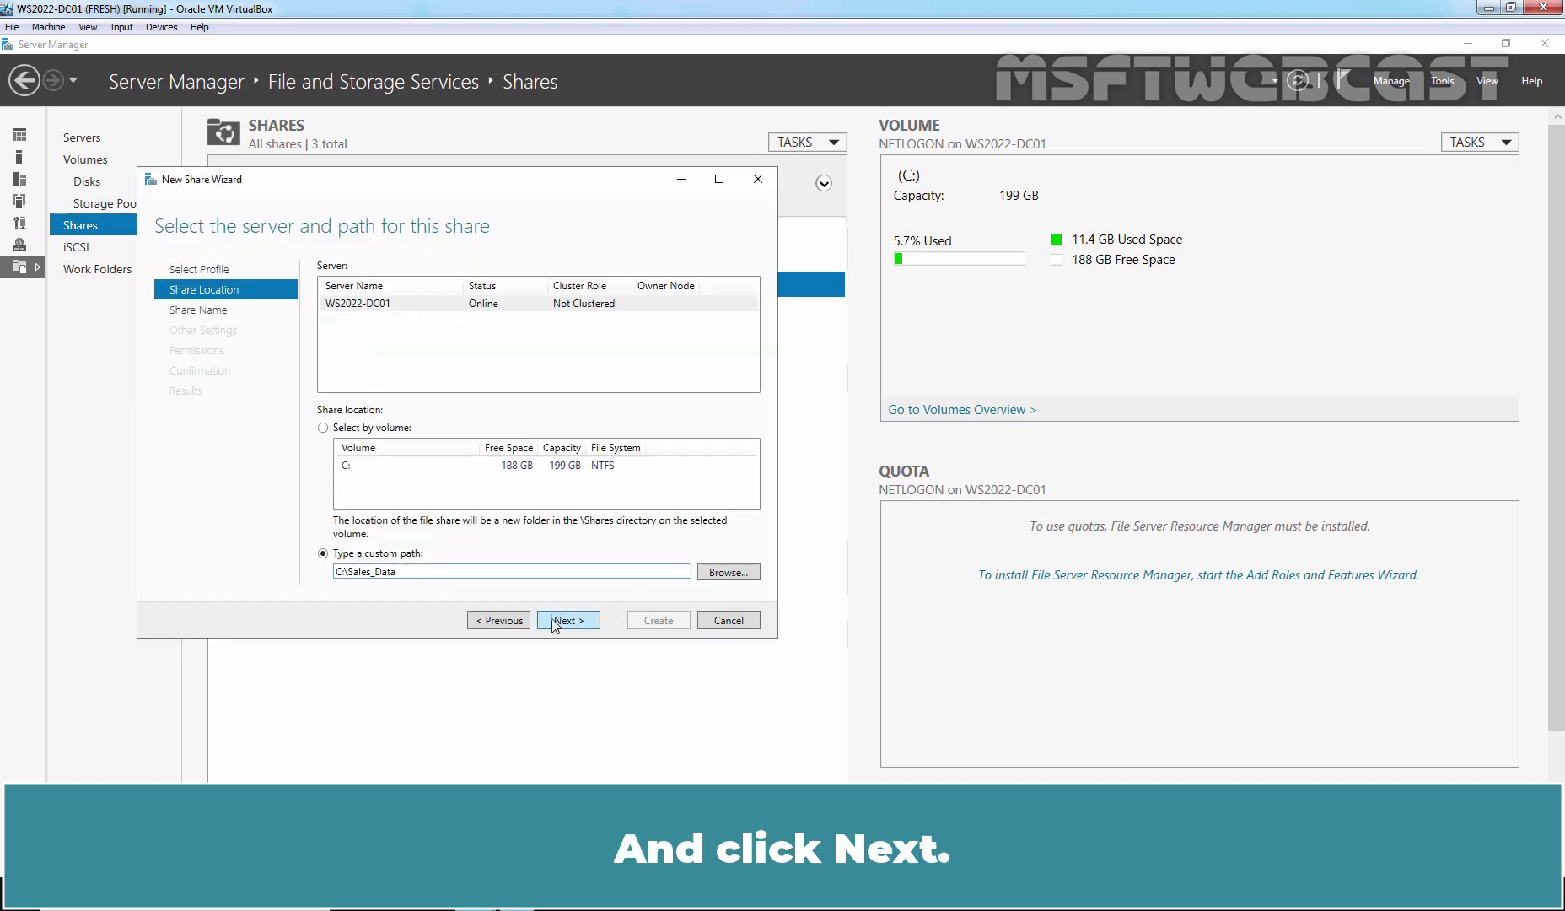
click(570, 622)
click(570, 622)
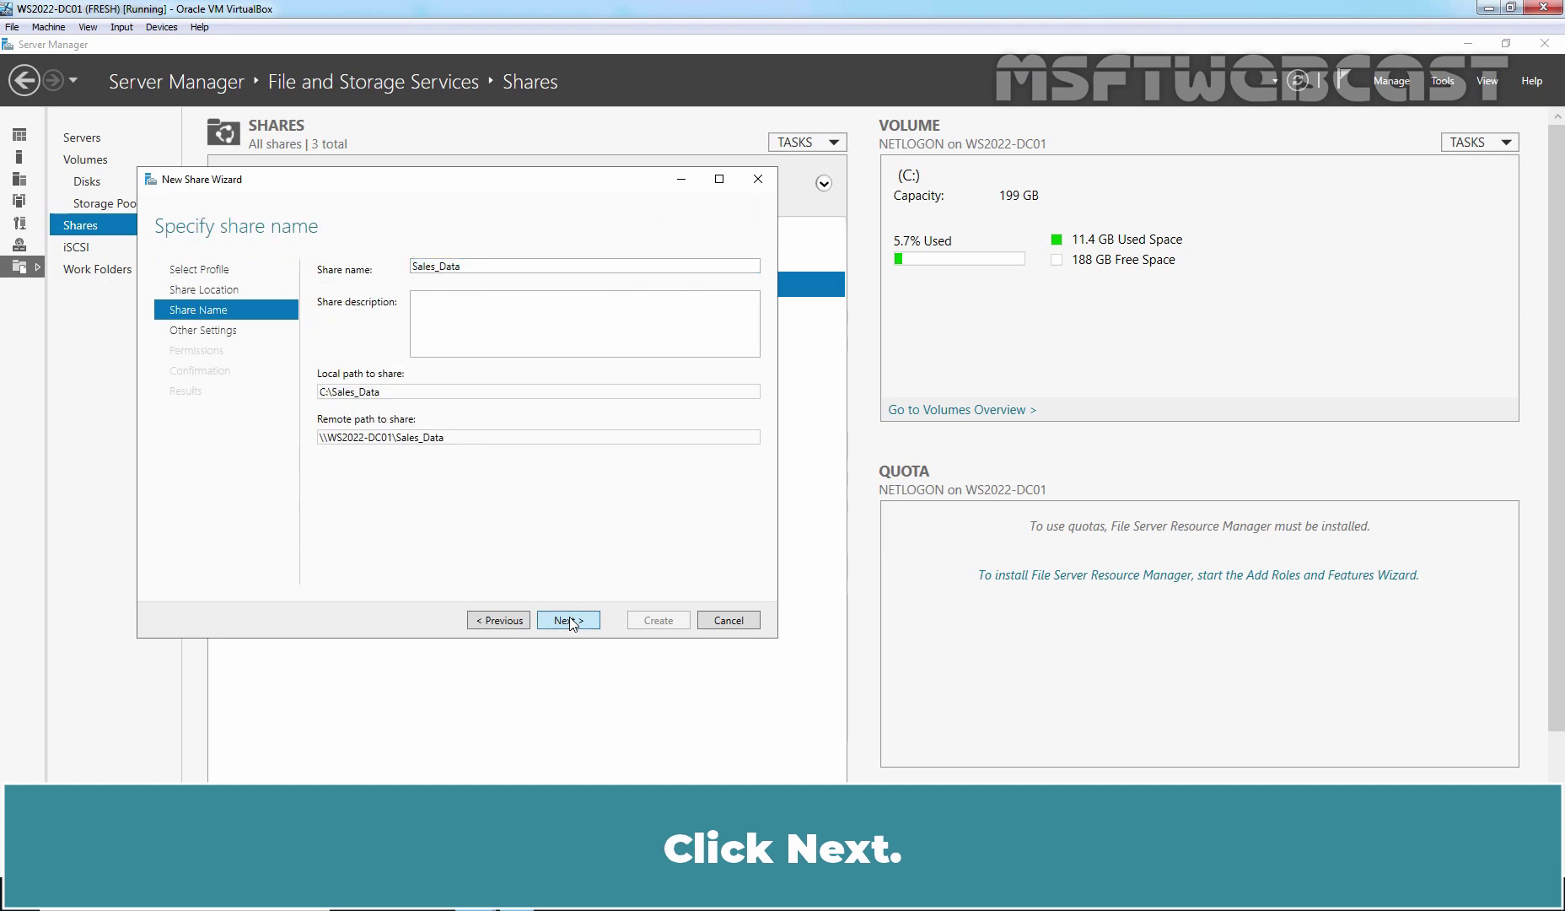
click(570, 621)
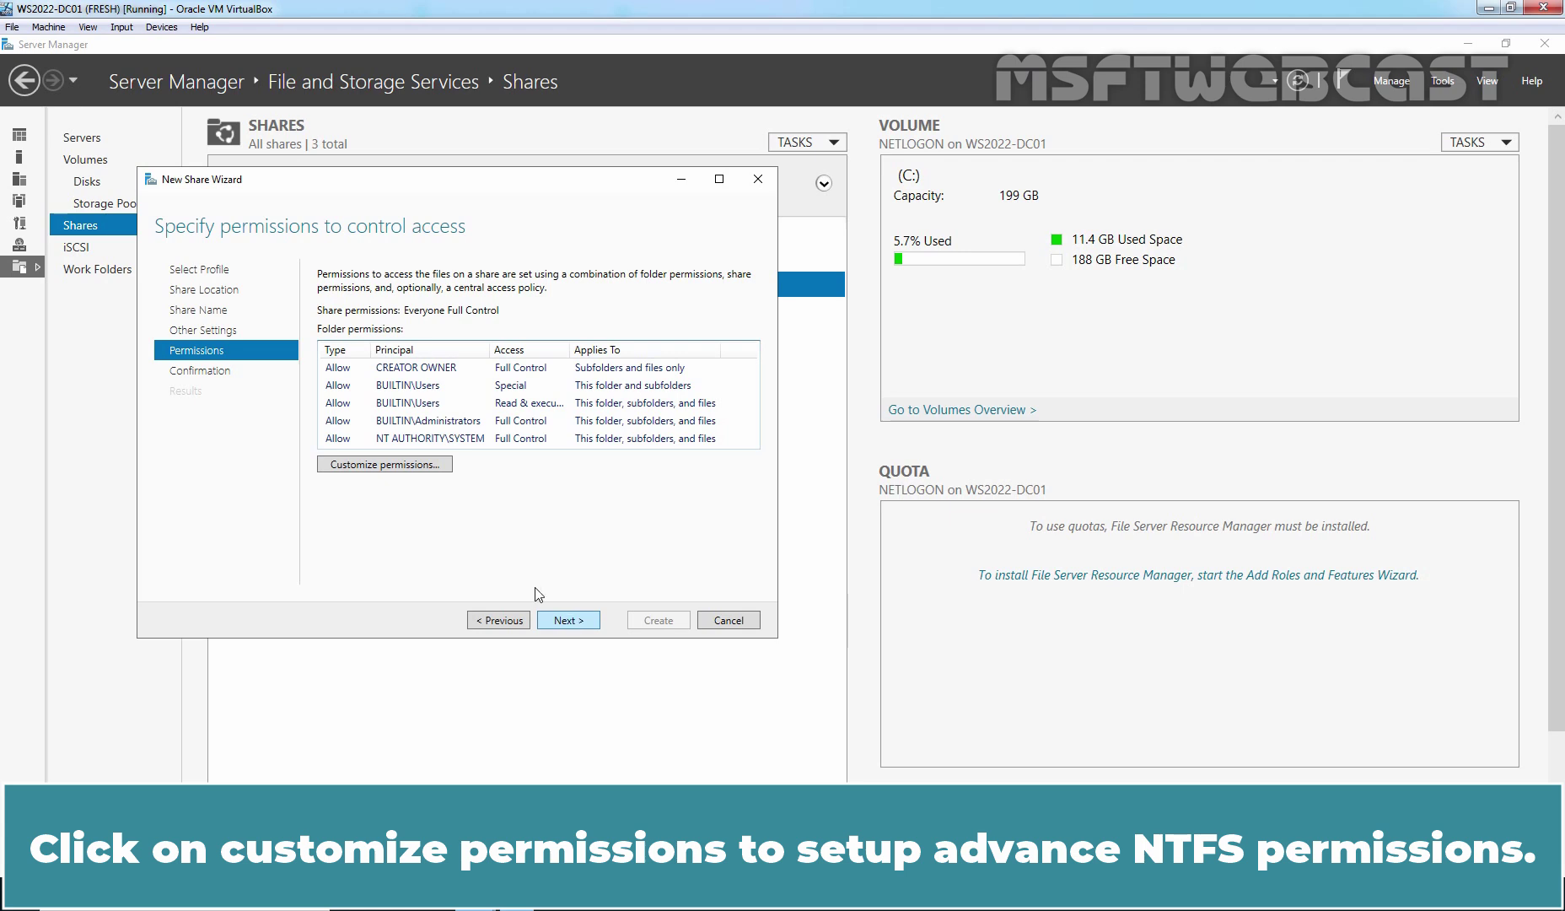
Step: Disable inheritance on Sales_Data, converting inherited permissions into explicit entries
click(374, 465)
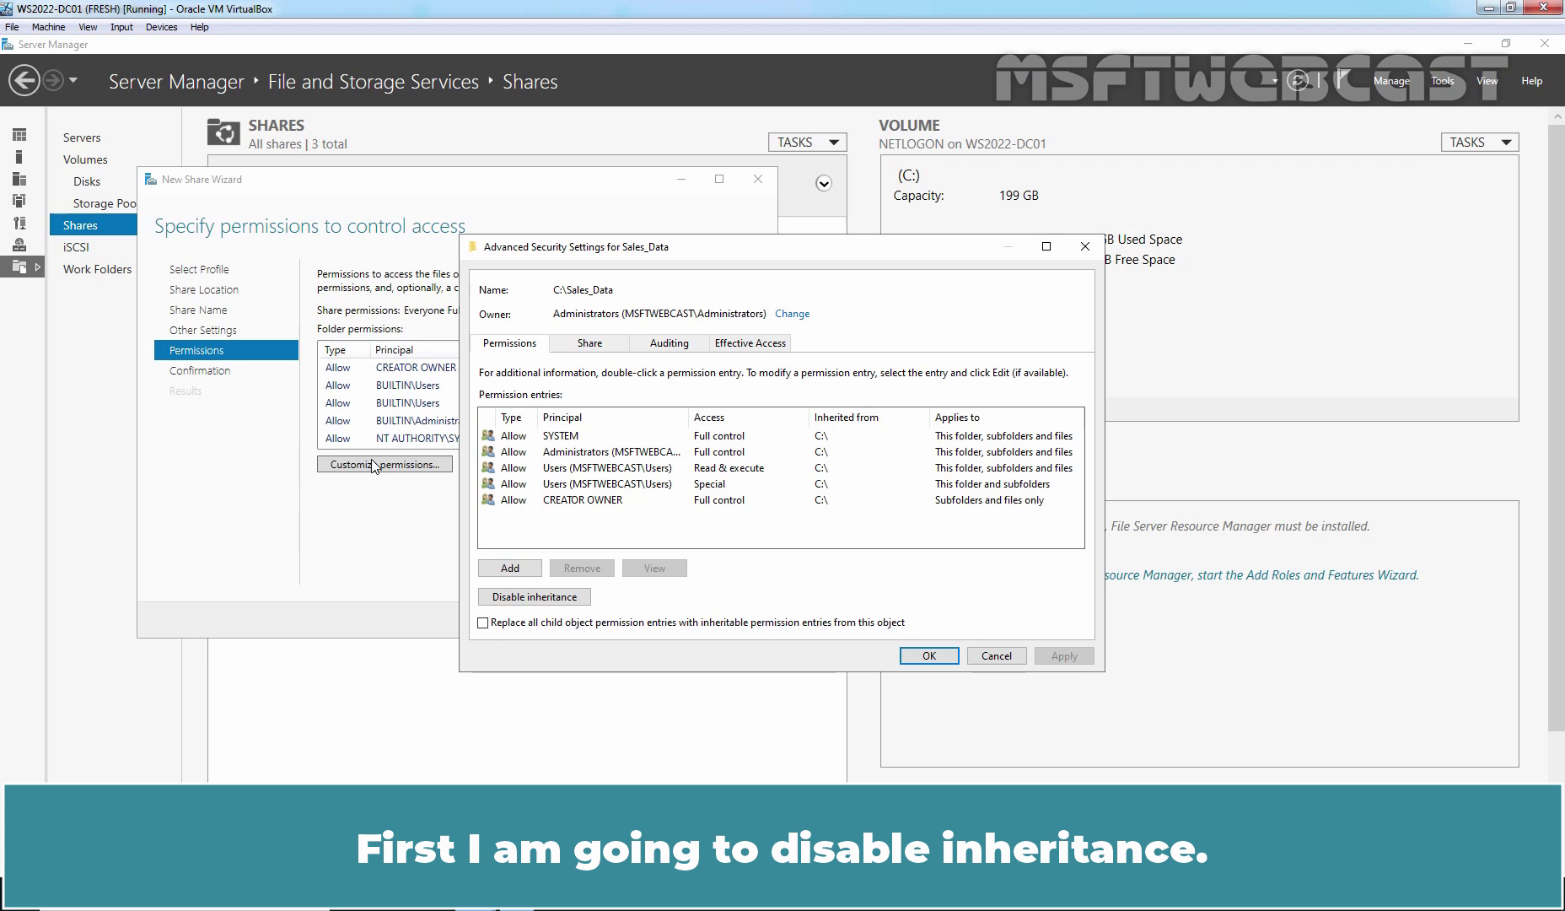
click(542, 598)
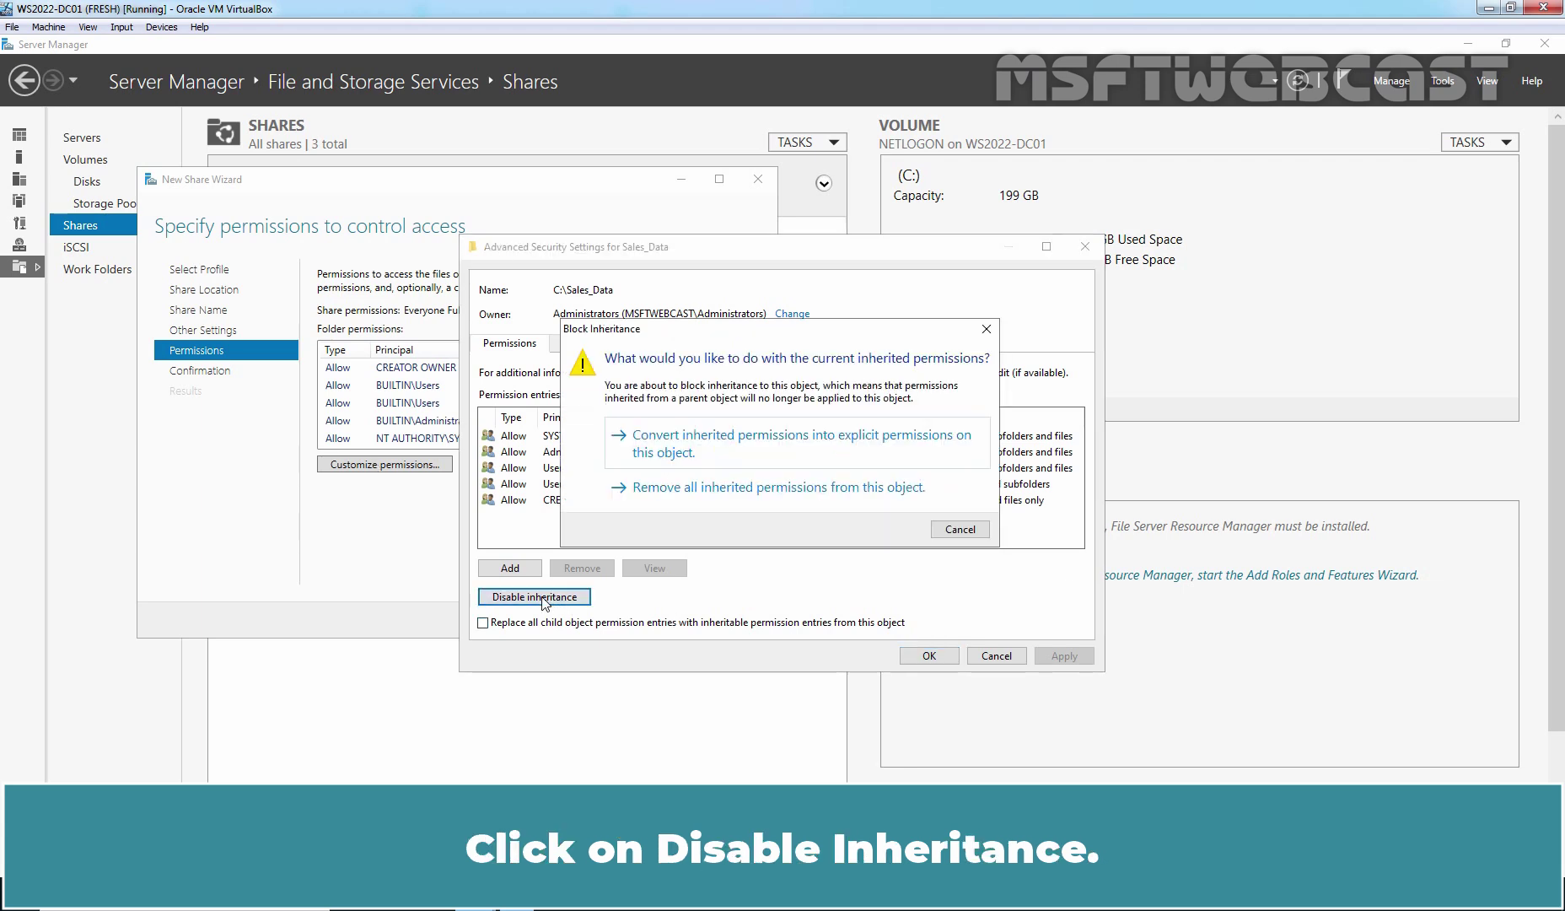
click(721, 451)
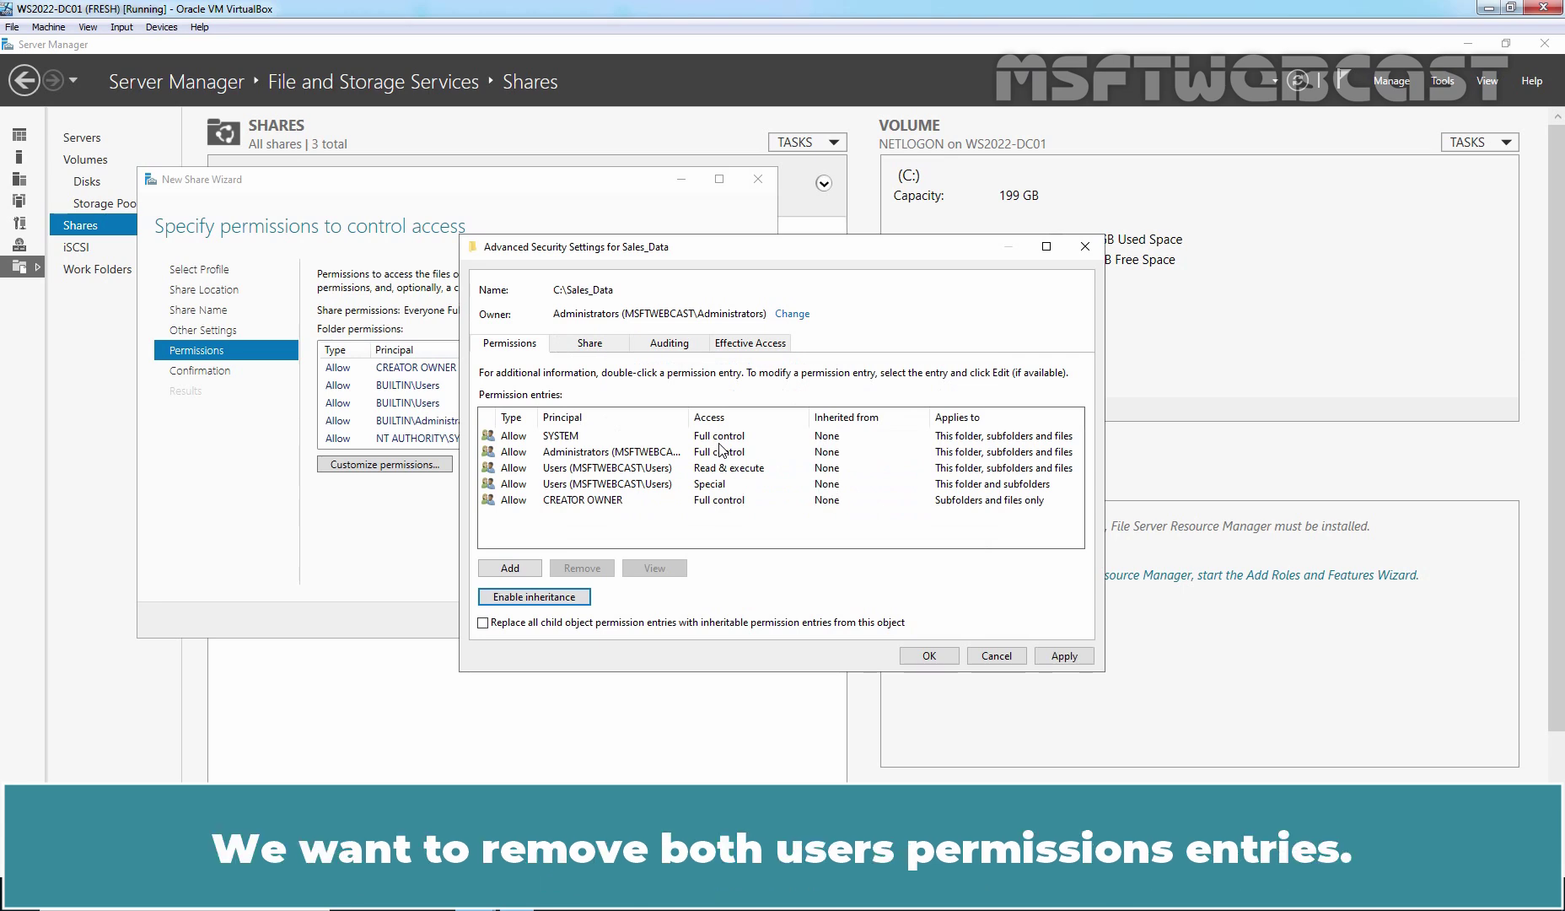
Step: Remove both Users permission entries (Read & execute and Special) and apply
click(581, 467)
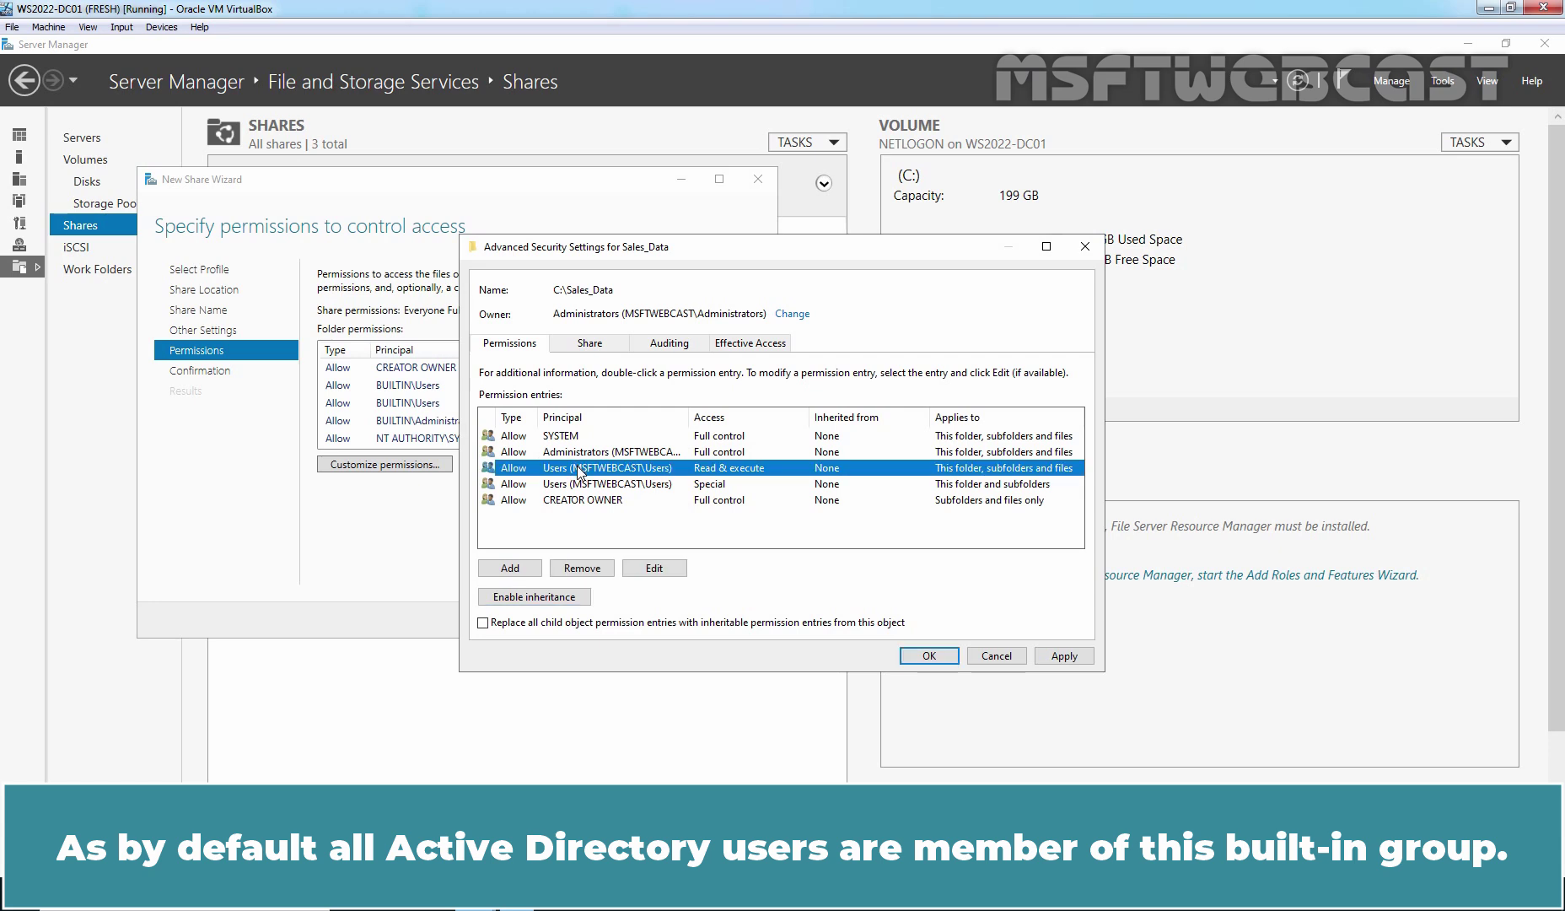
click(581, 568)
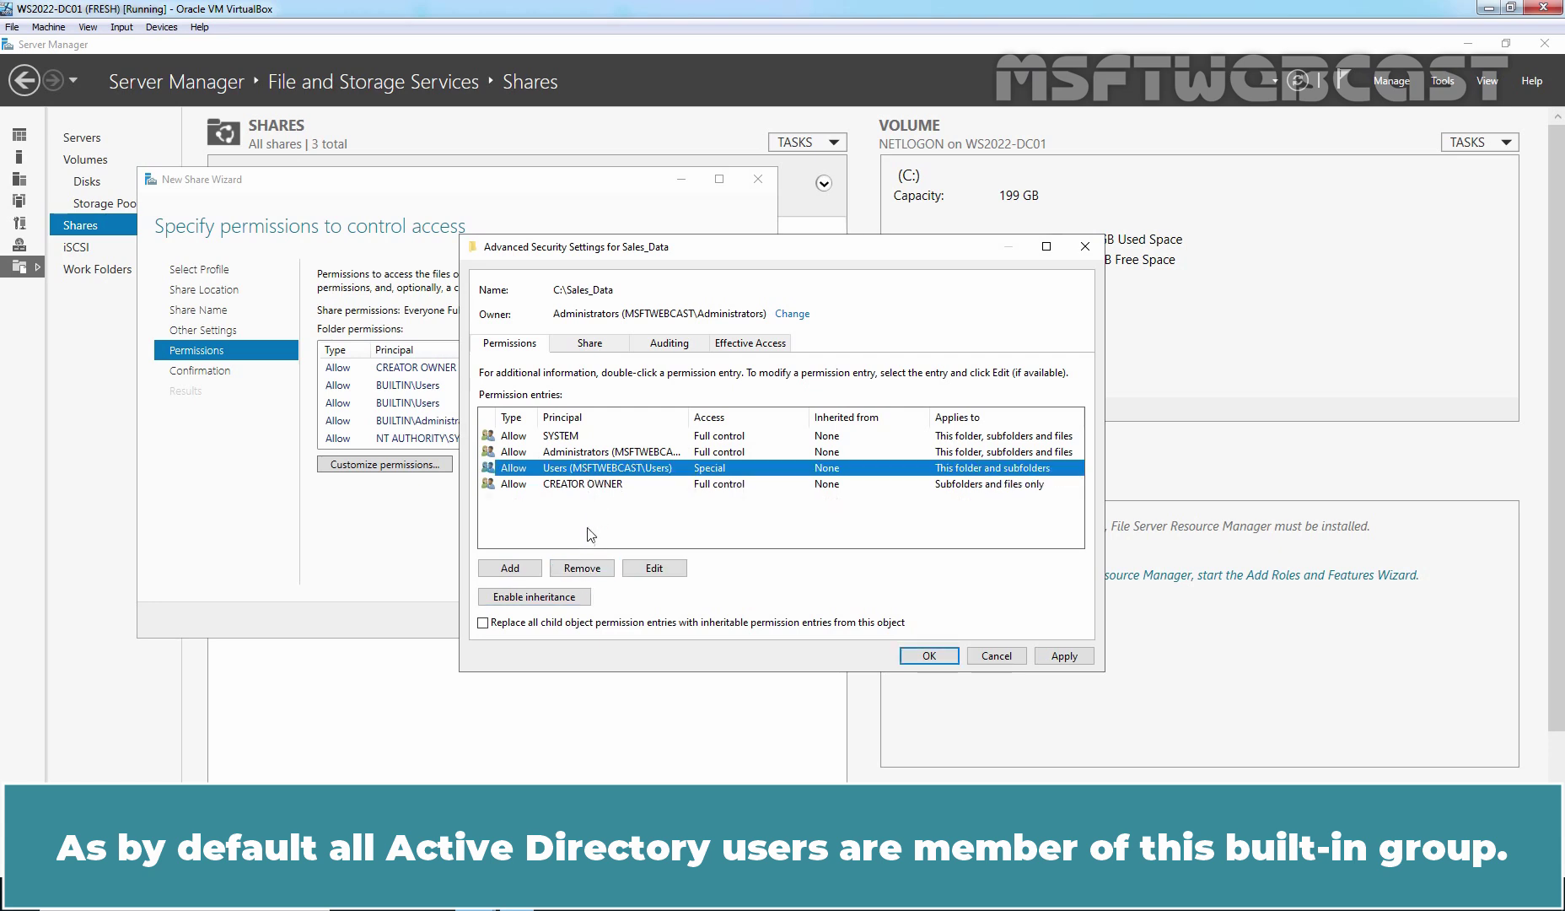
click(581, 568)
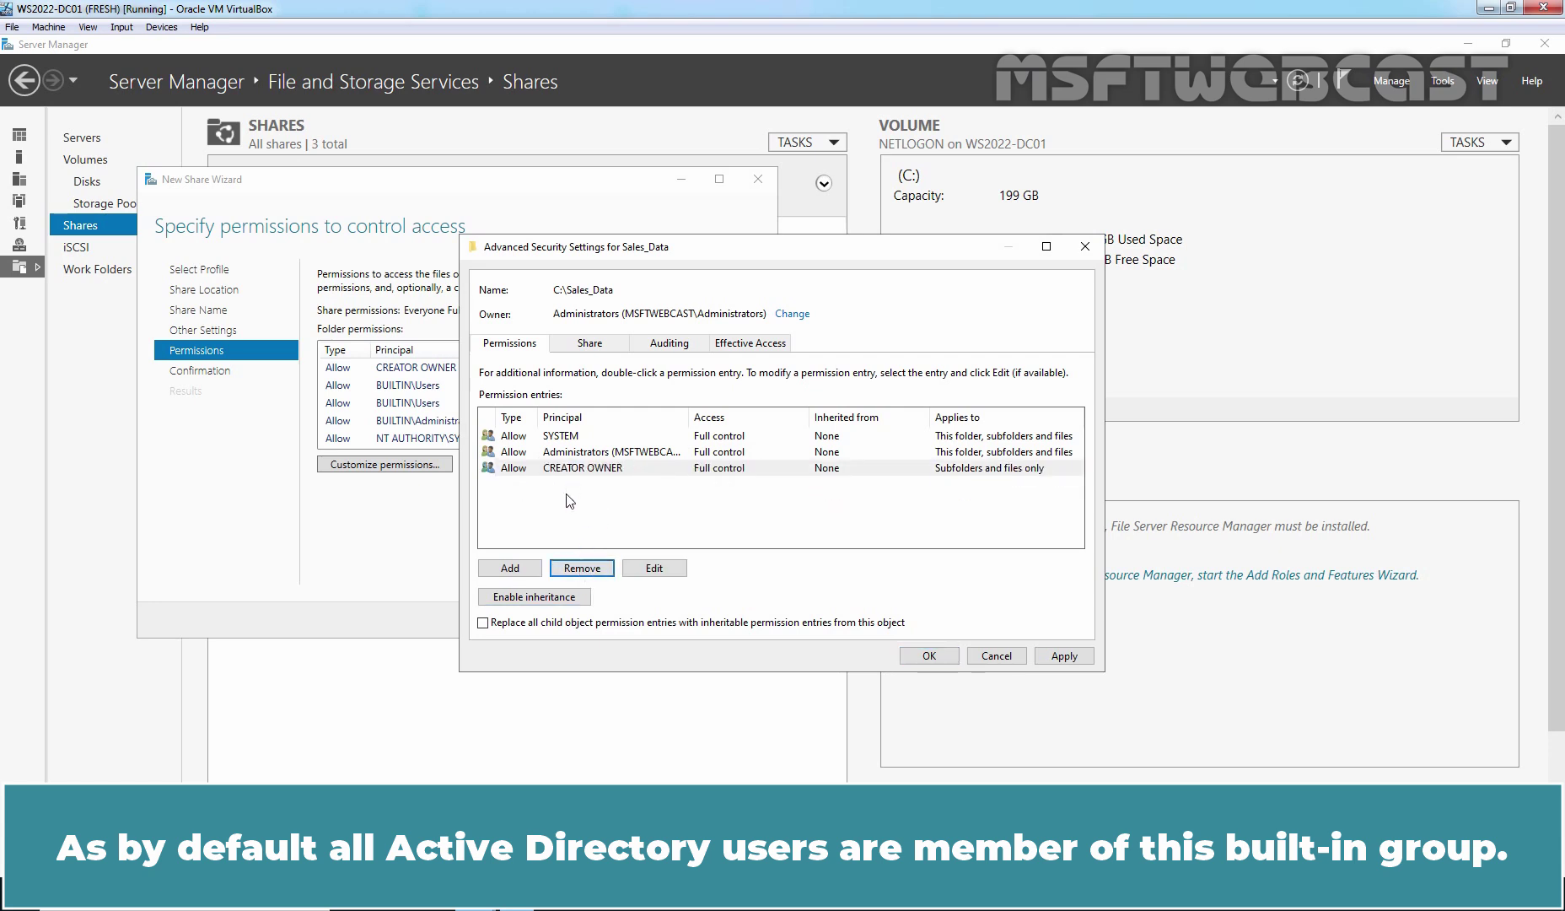
click(1064, 655)
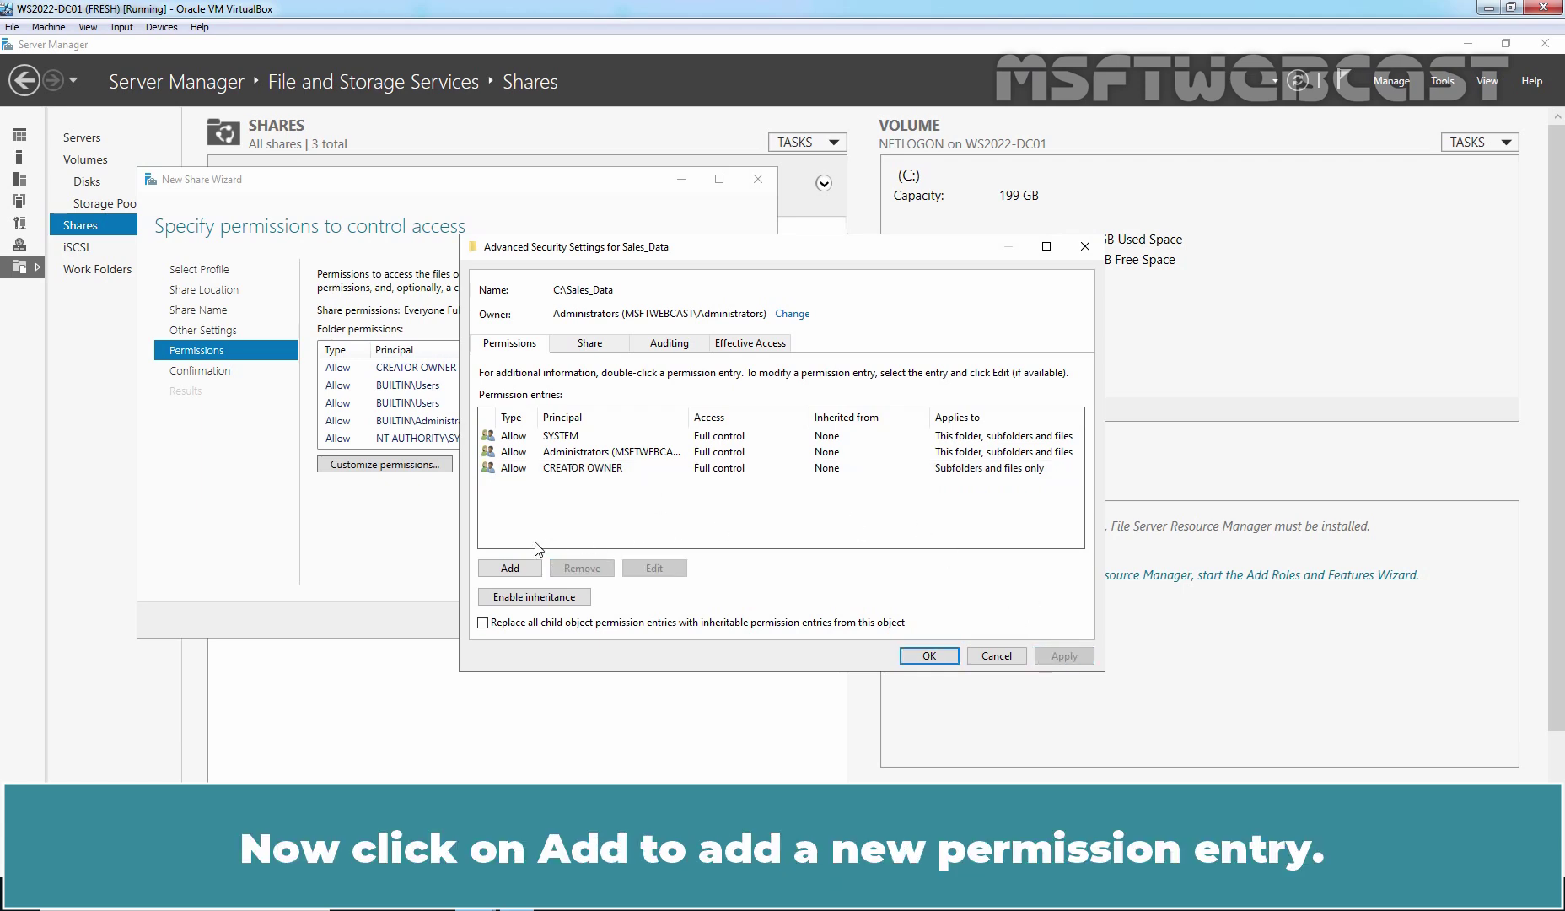
Step: Add a permission entry granting Sales_Read Read & execute on C:\Sales_Data
click(511, 567)
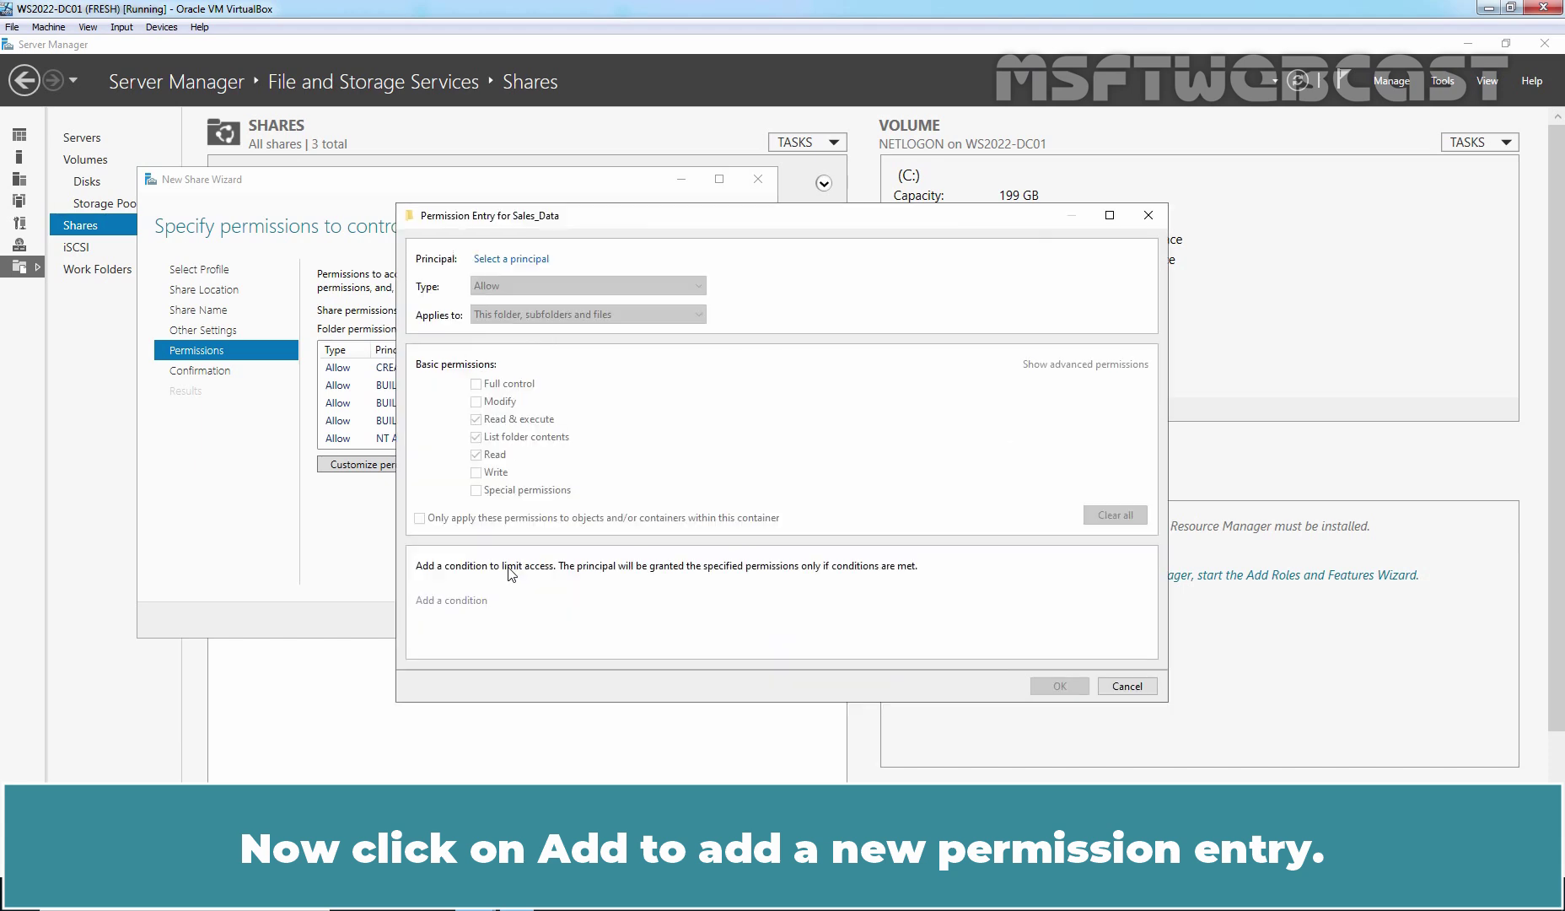
click(517, 261)
text(sales)
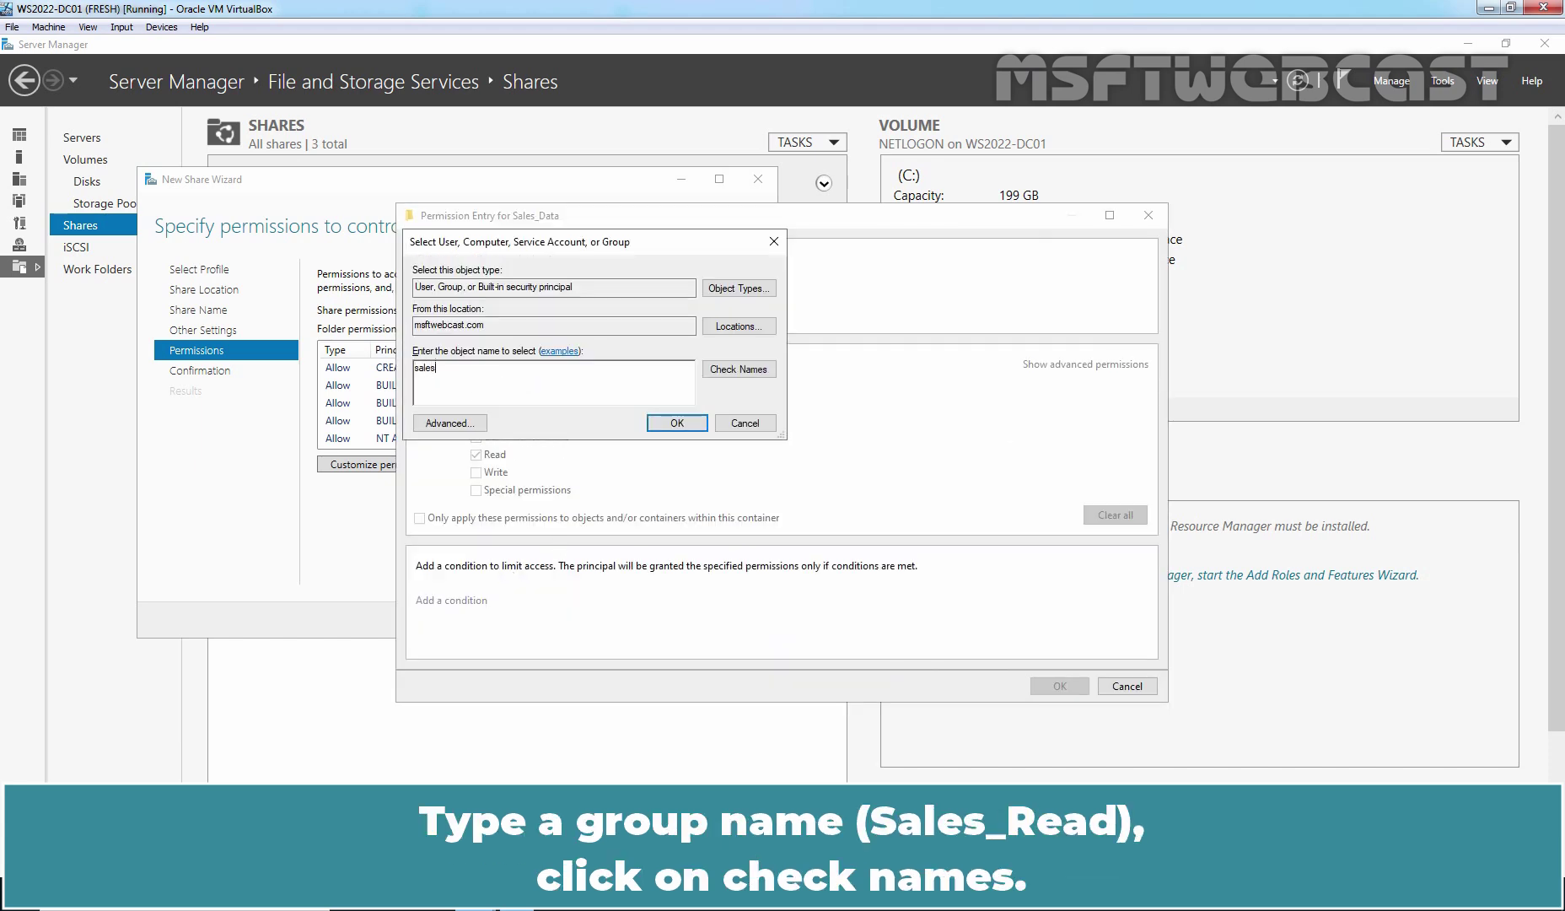
text(_Read)
click(739, 369)
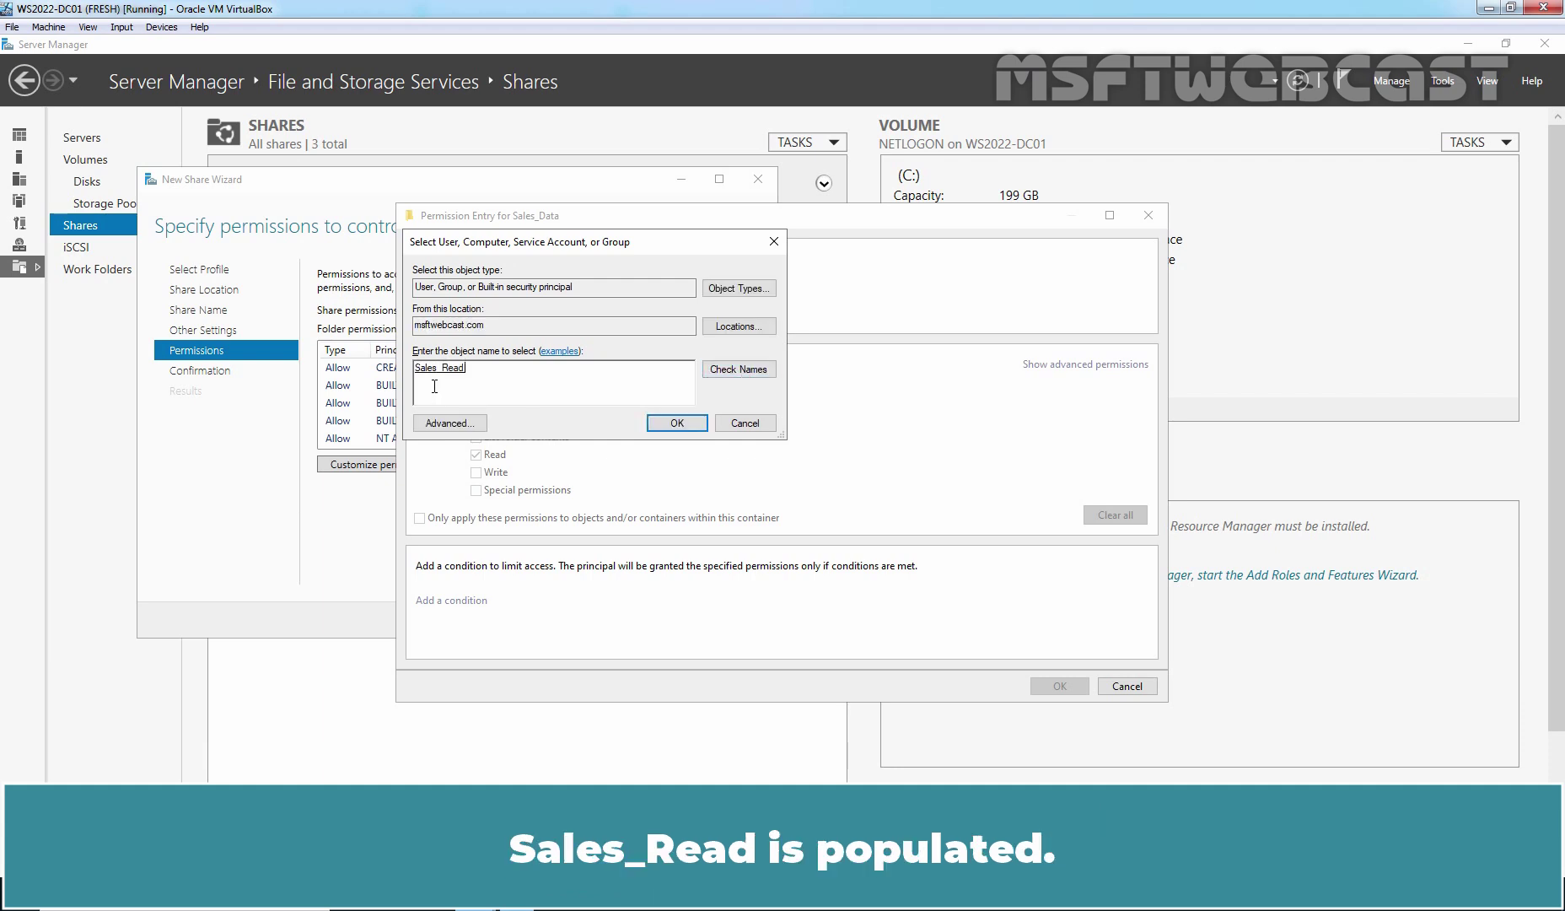
click(676, 424)
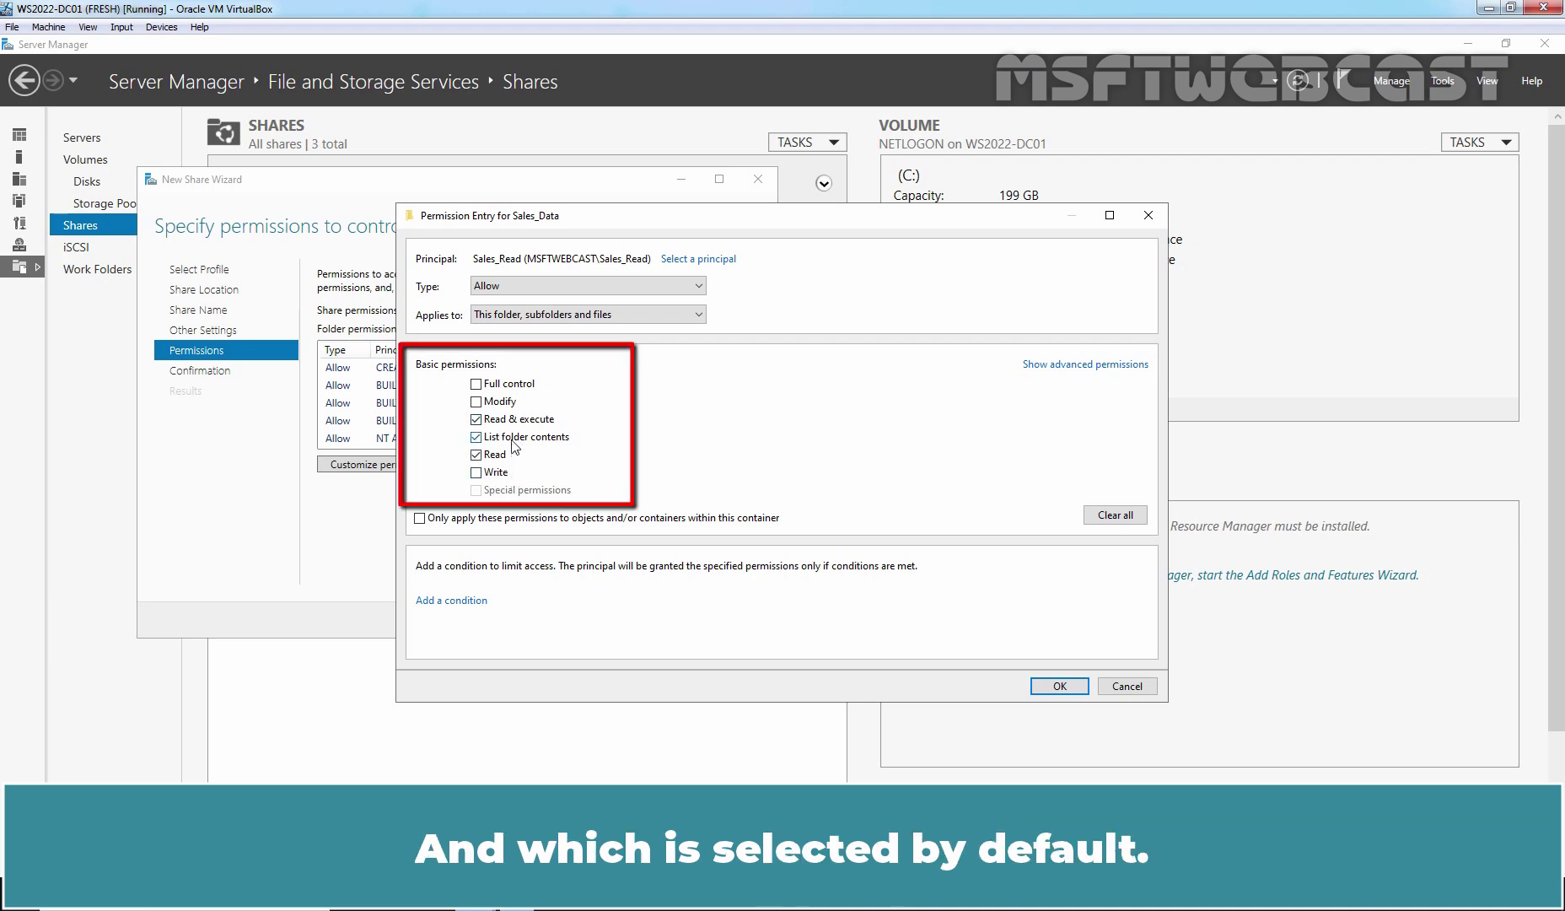
click(1061, 687)
Step: Apply the folder permissions, then confirm and create the Sales_Data share at C:\Sales_Data
click(1066, 661)
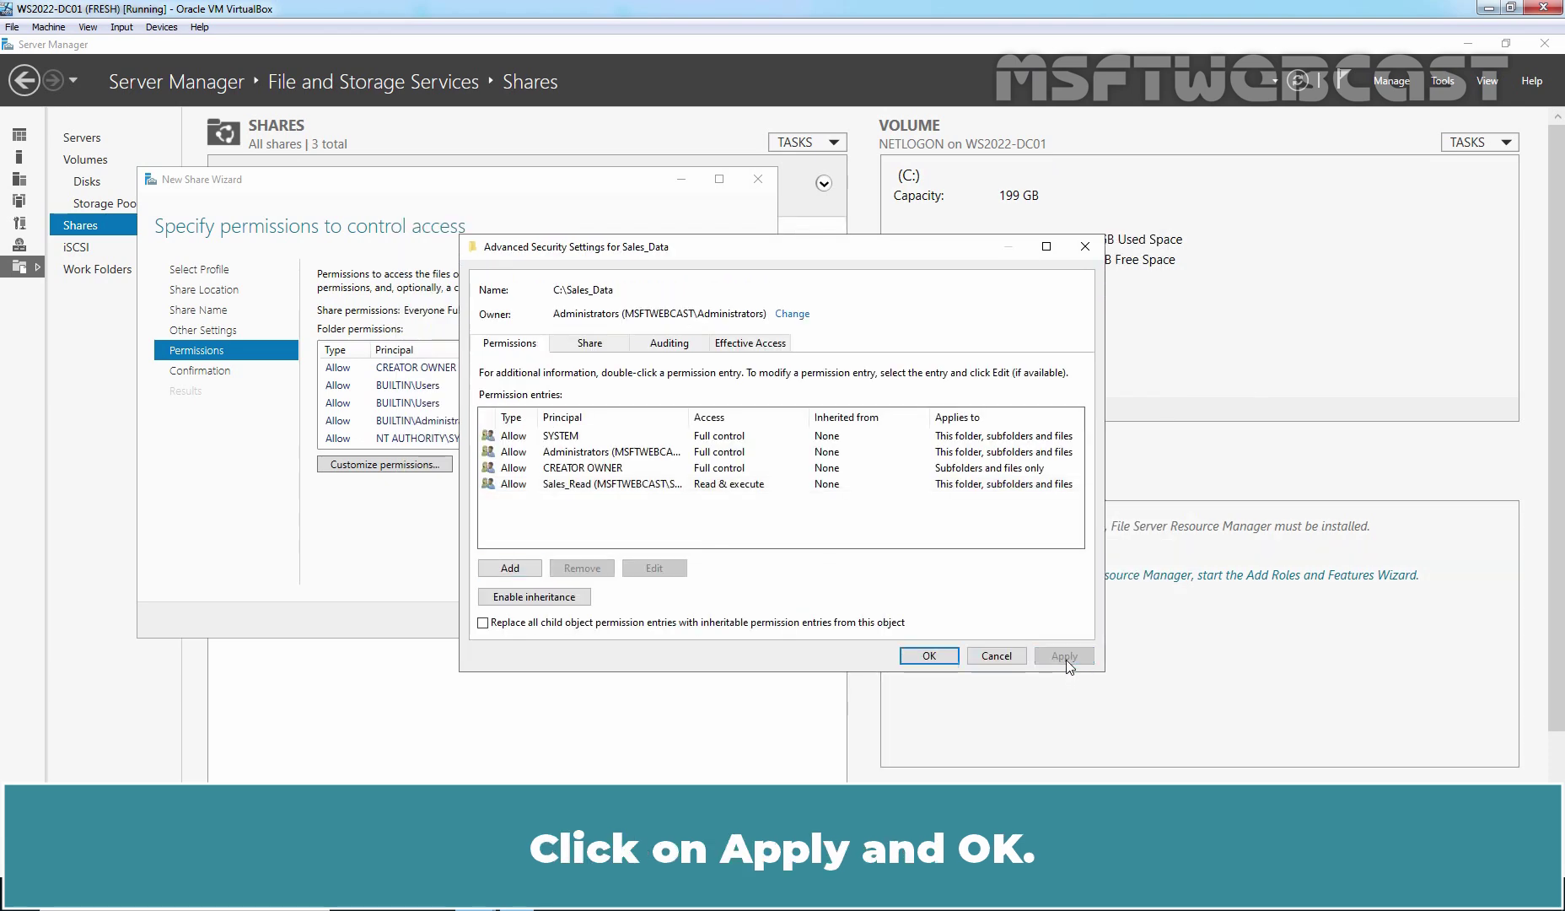
click(933, 657)
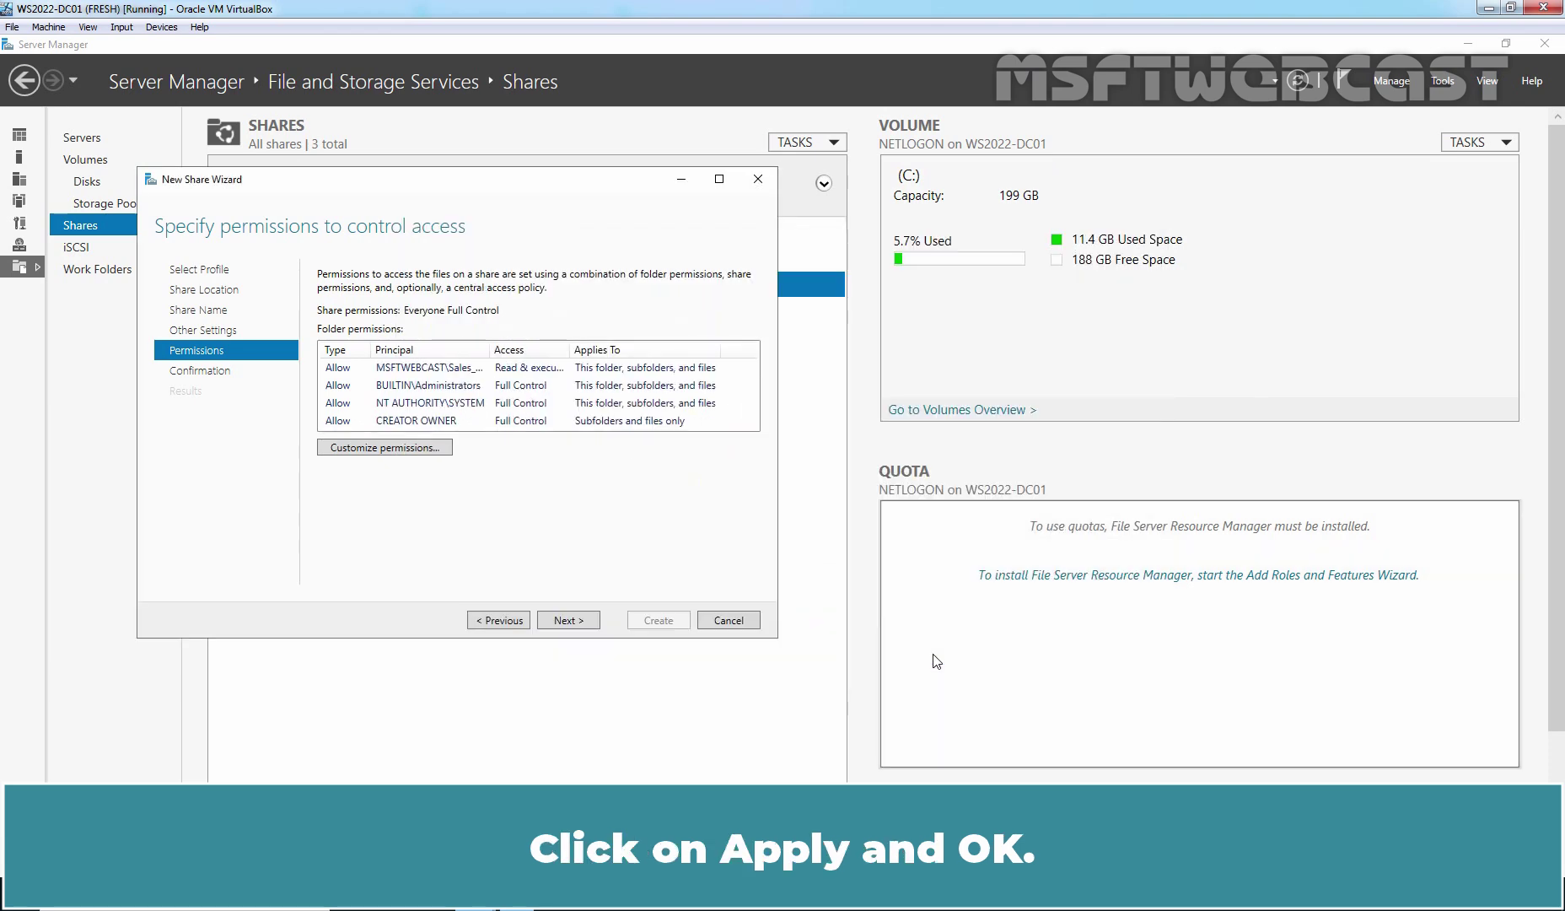
click(581, 620)
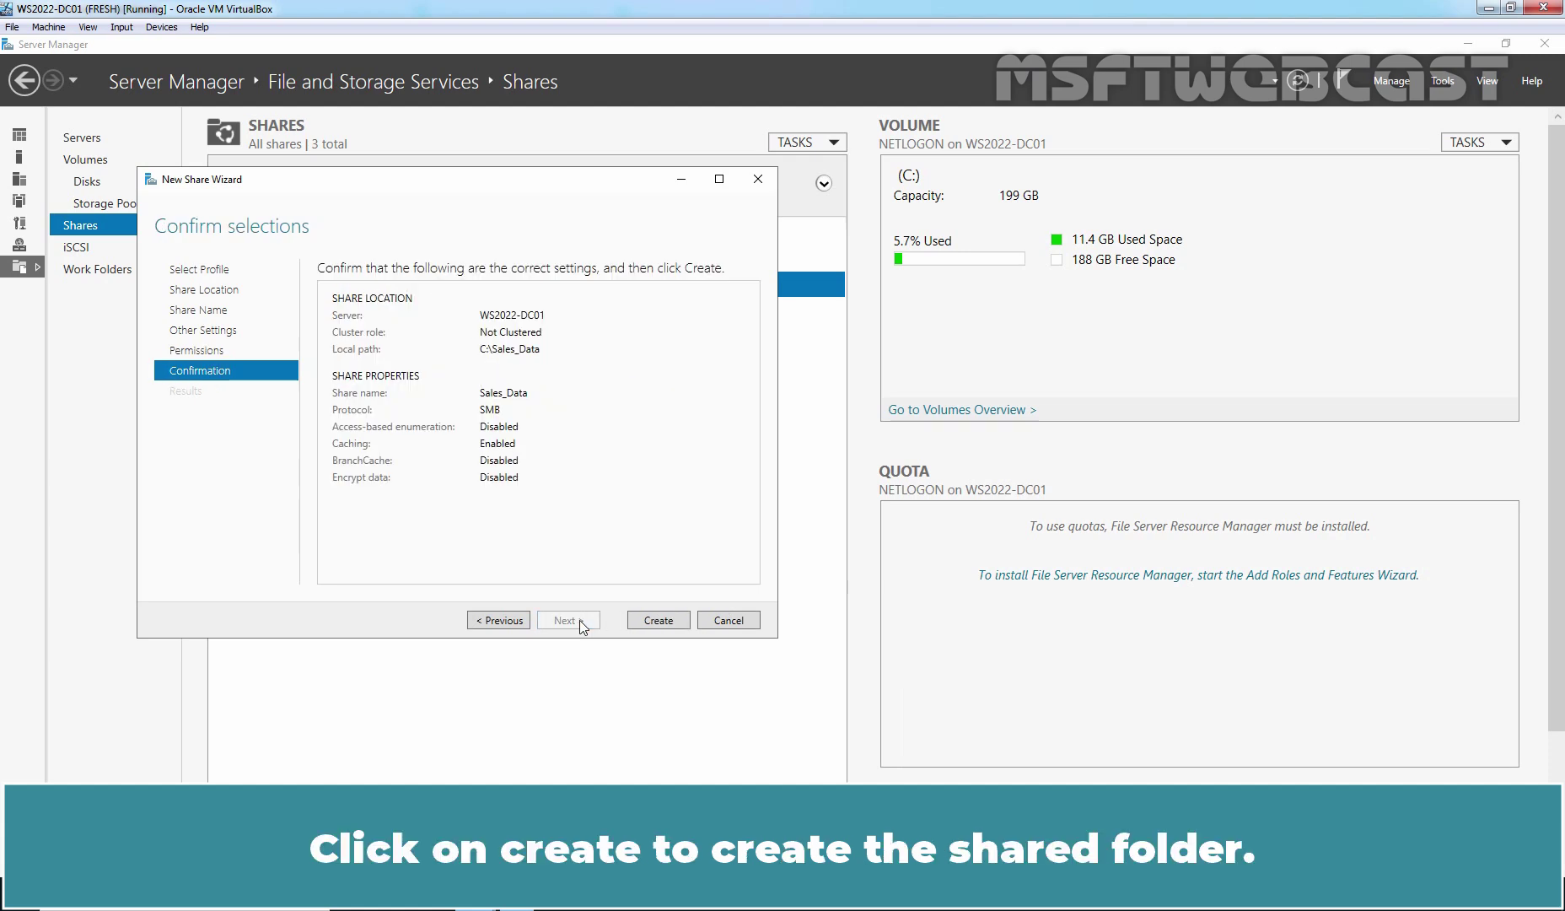
click(666, 622)
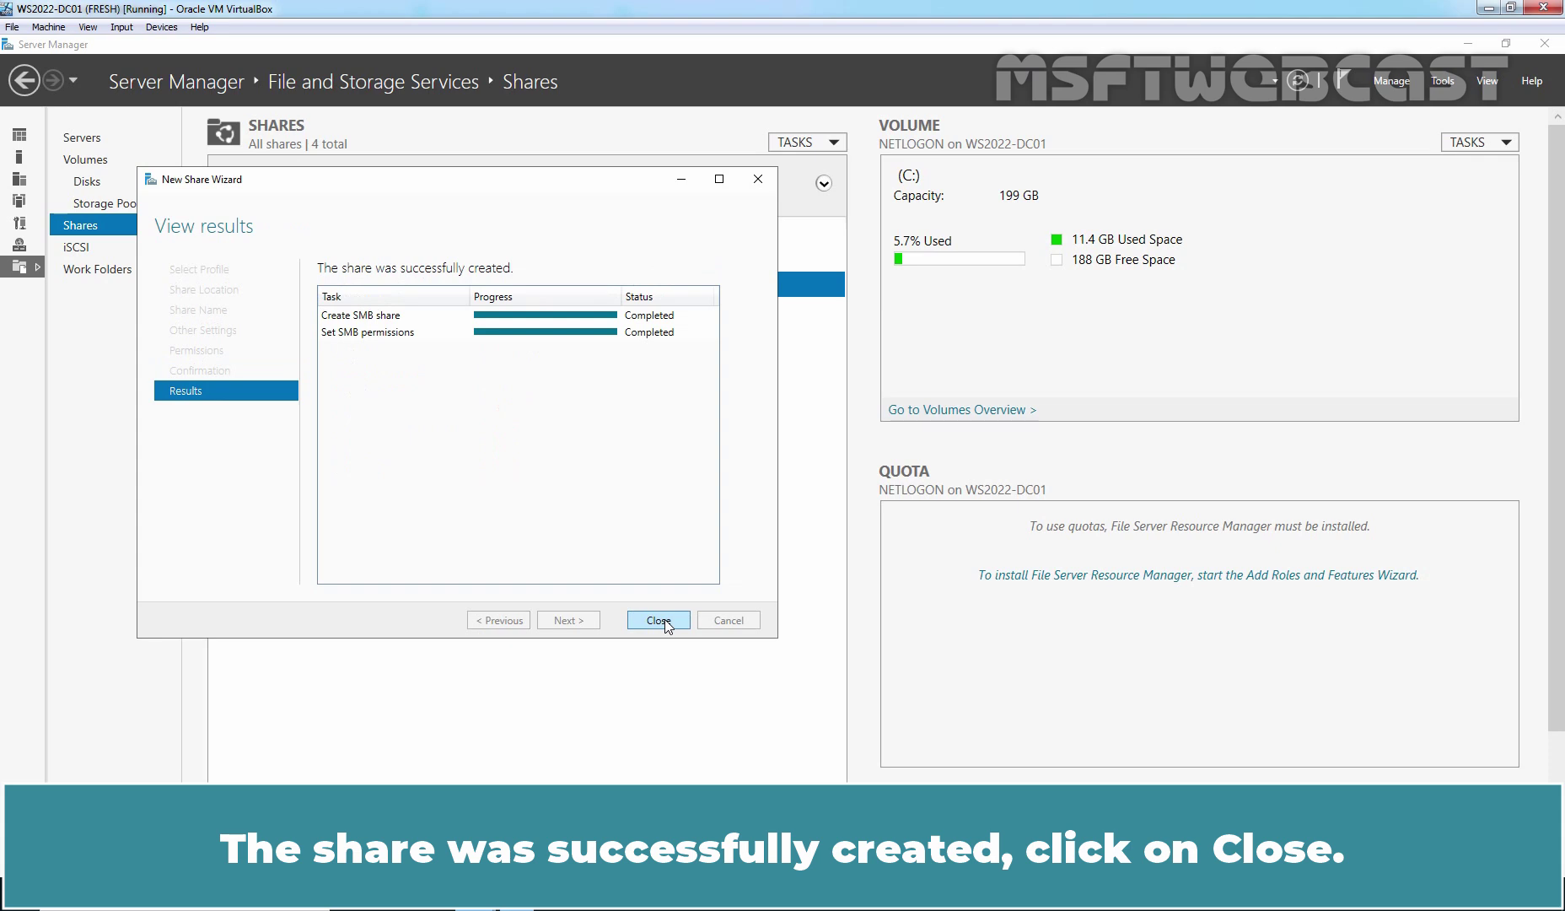
click(659, 621)
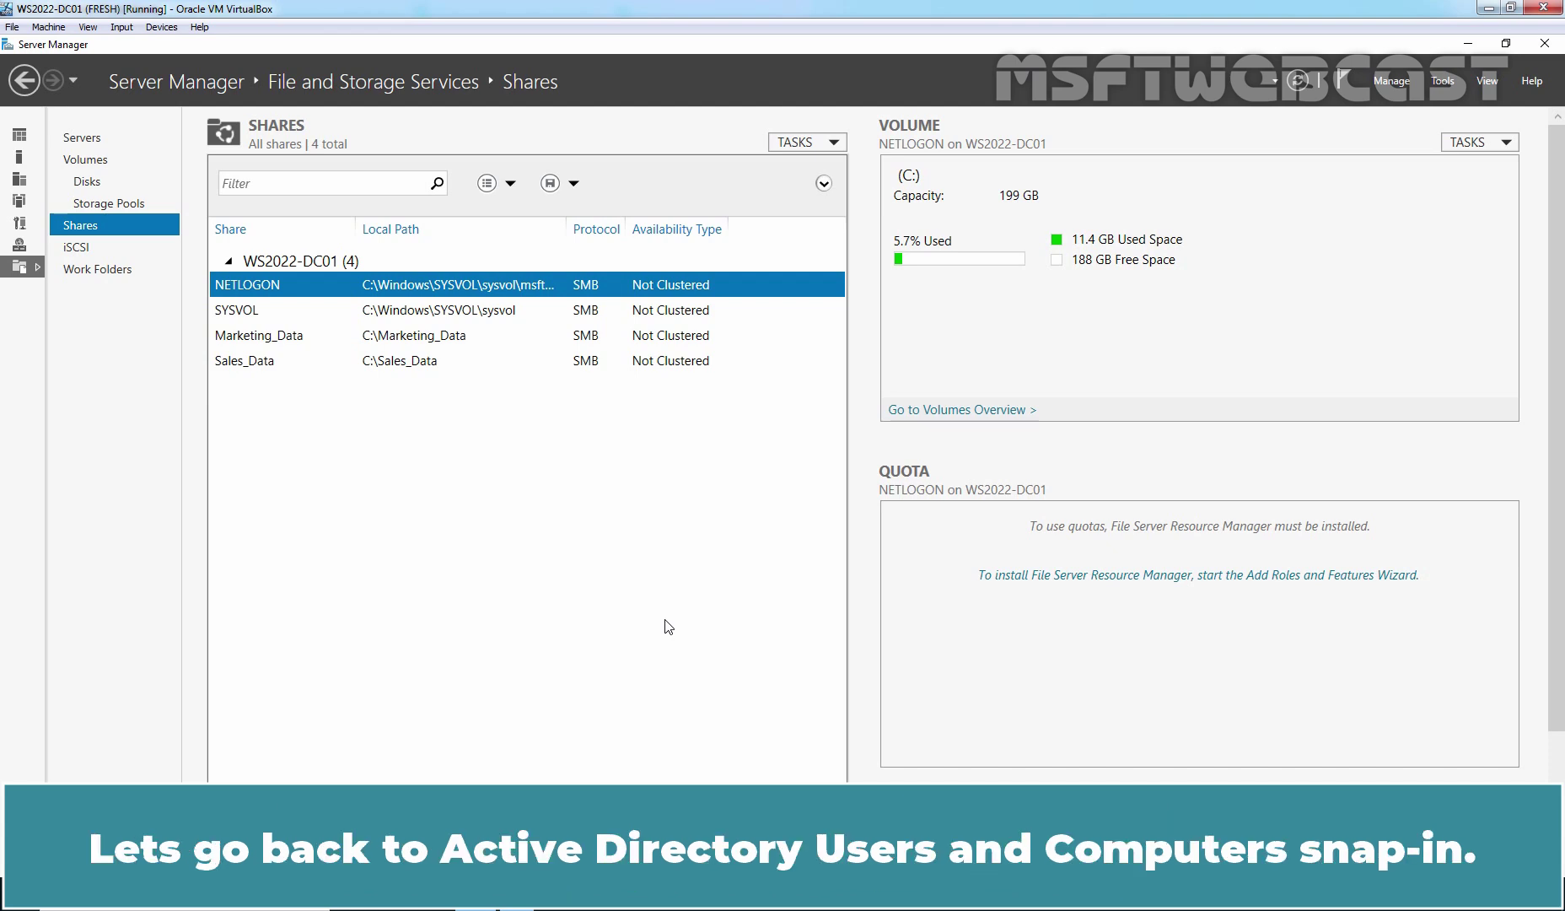
Step: Back in Active Directory Users and Computers, view SalesUsers' Member Of tab
key(alt+Tab)
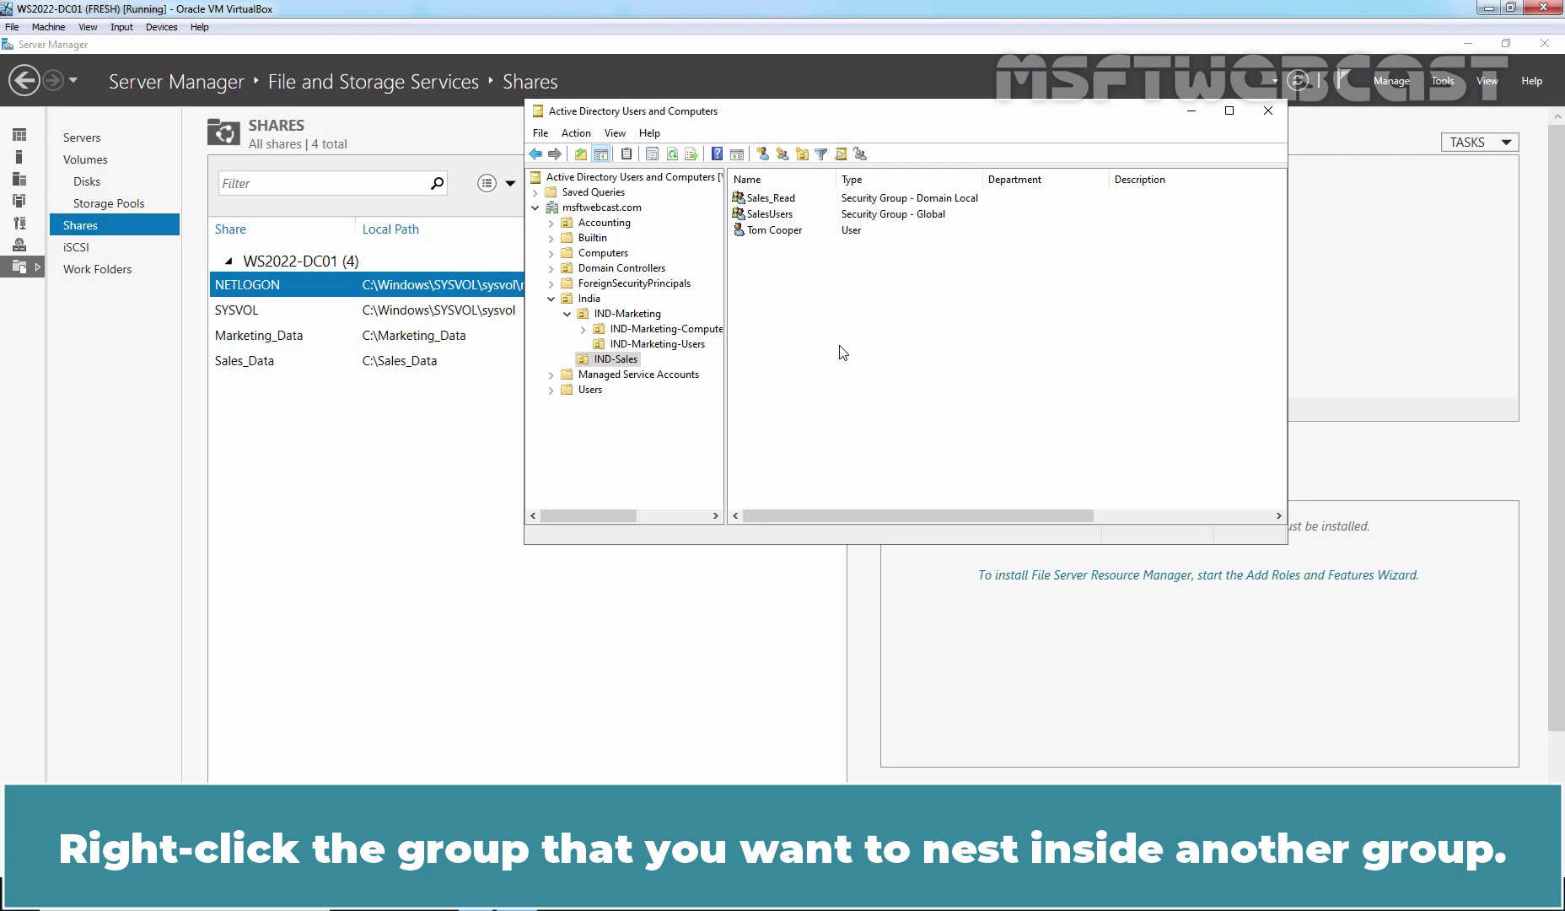
right_click(779, 218)
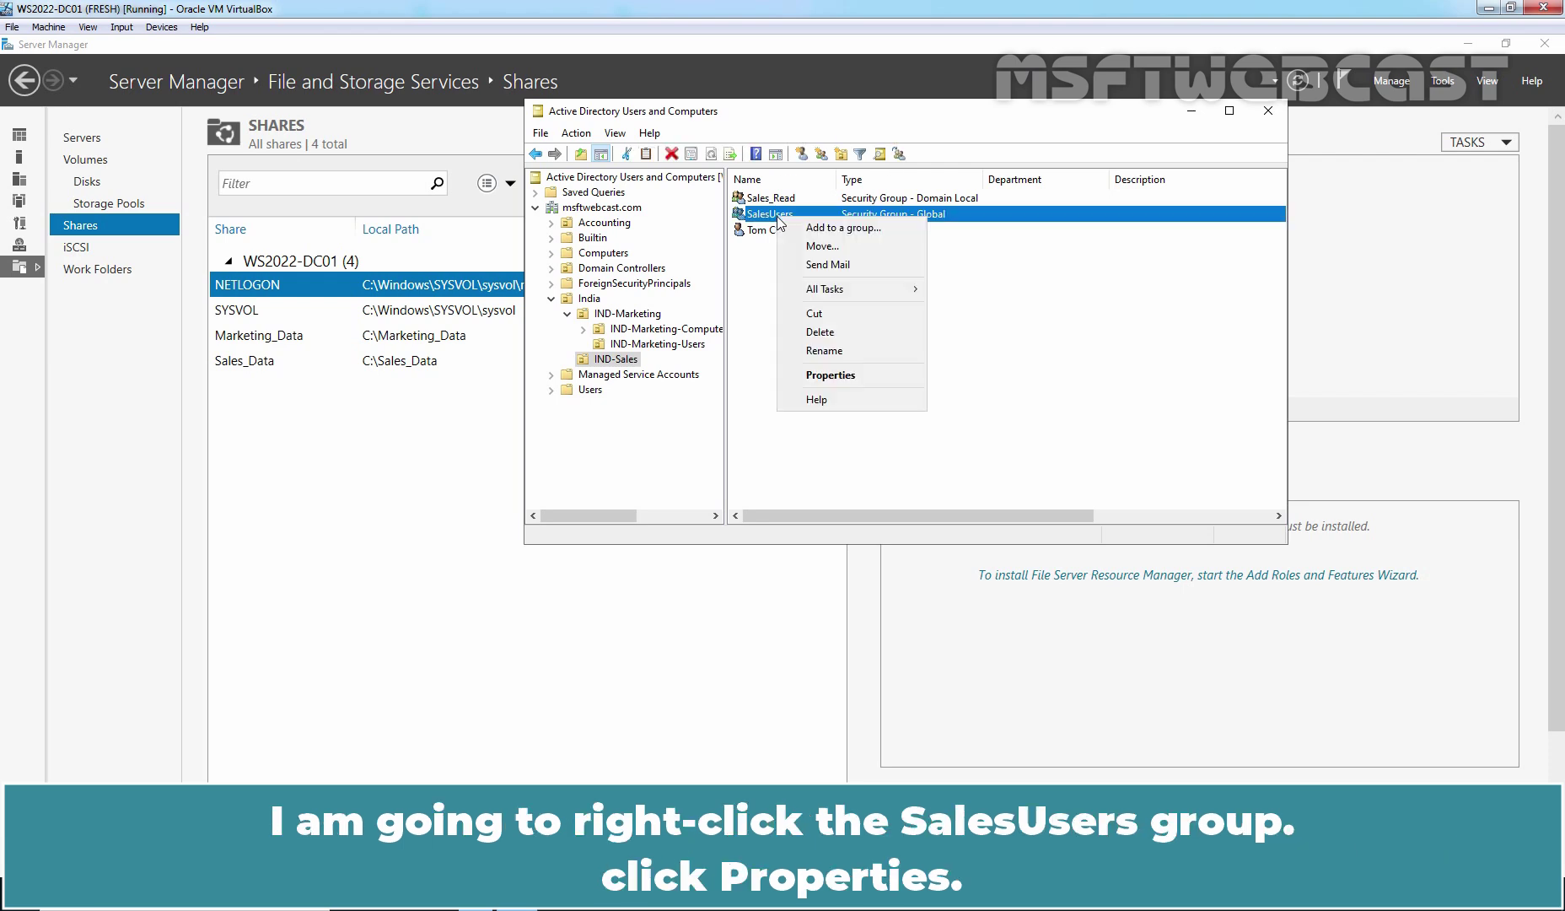
click(830, 375)
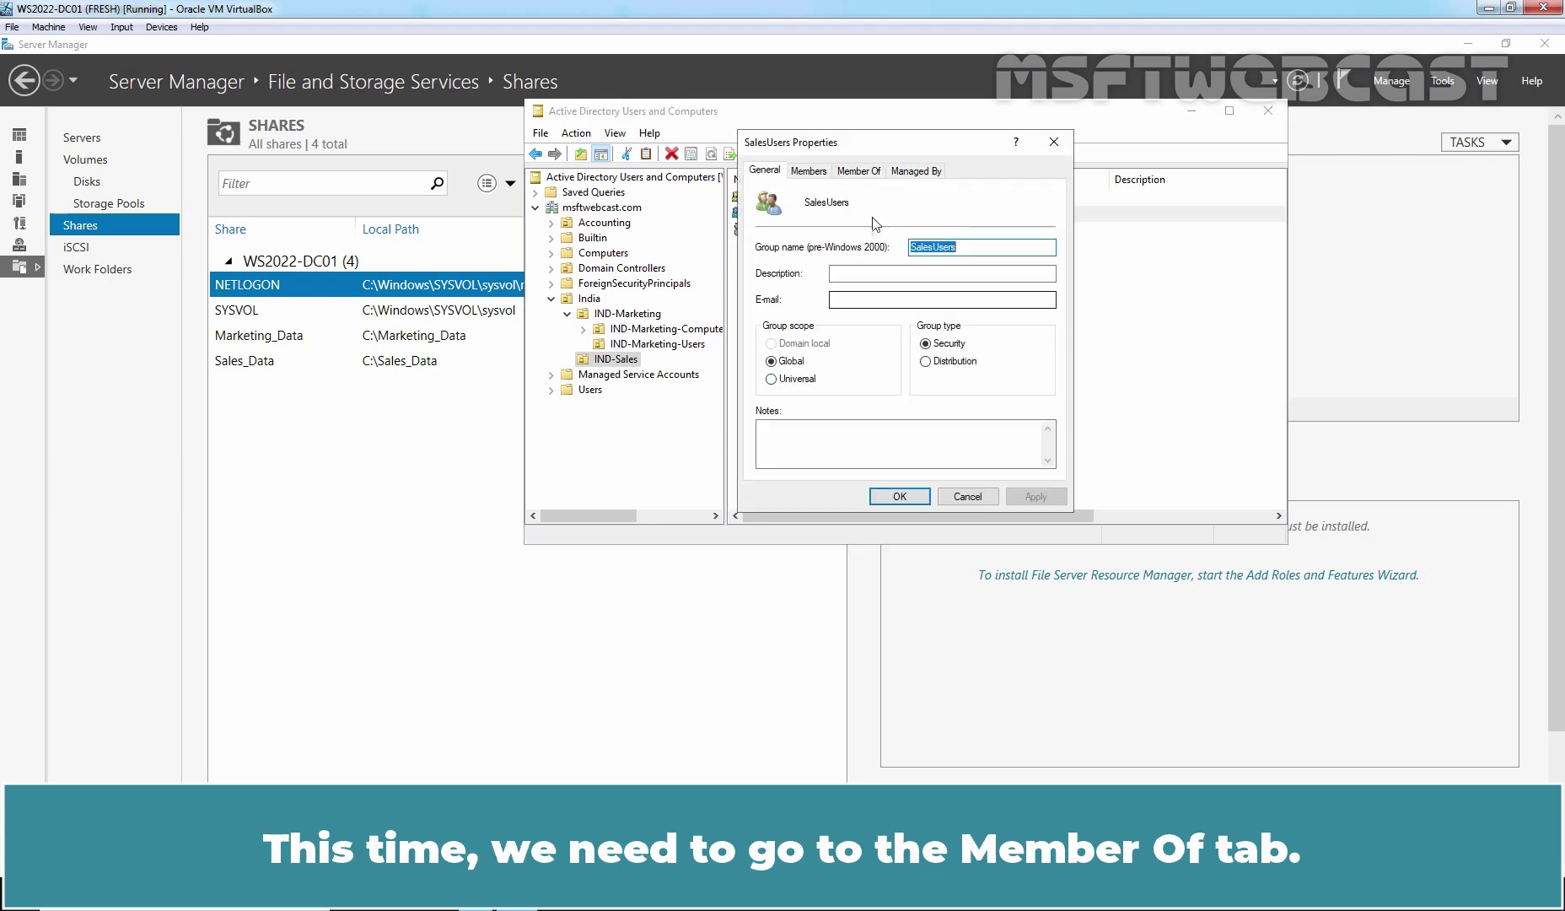
click(854, 171)
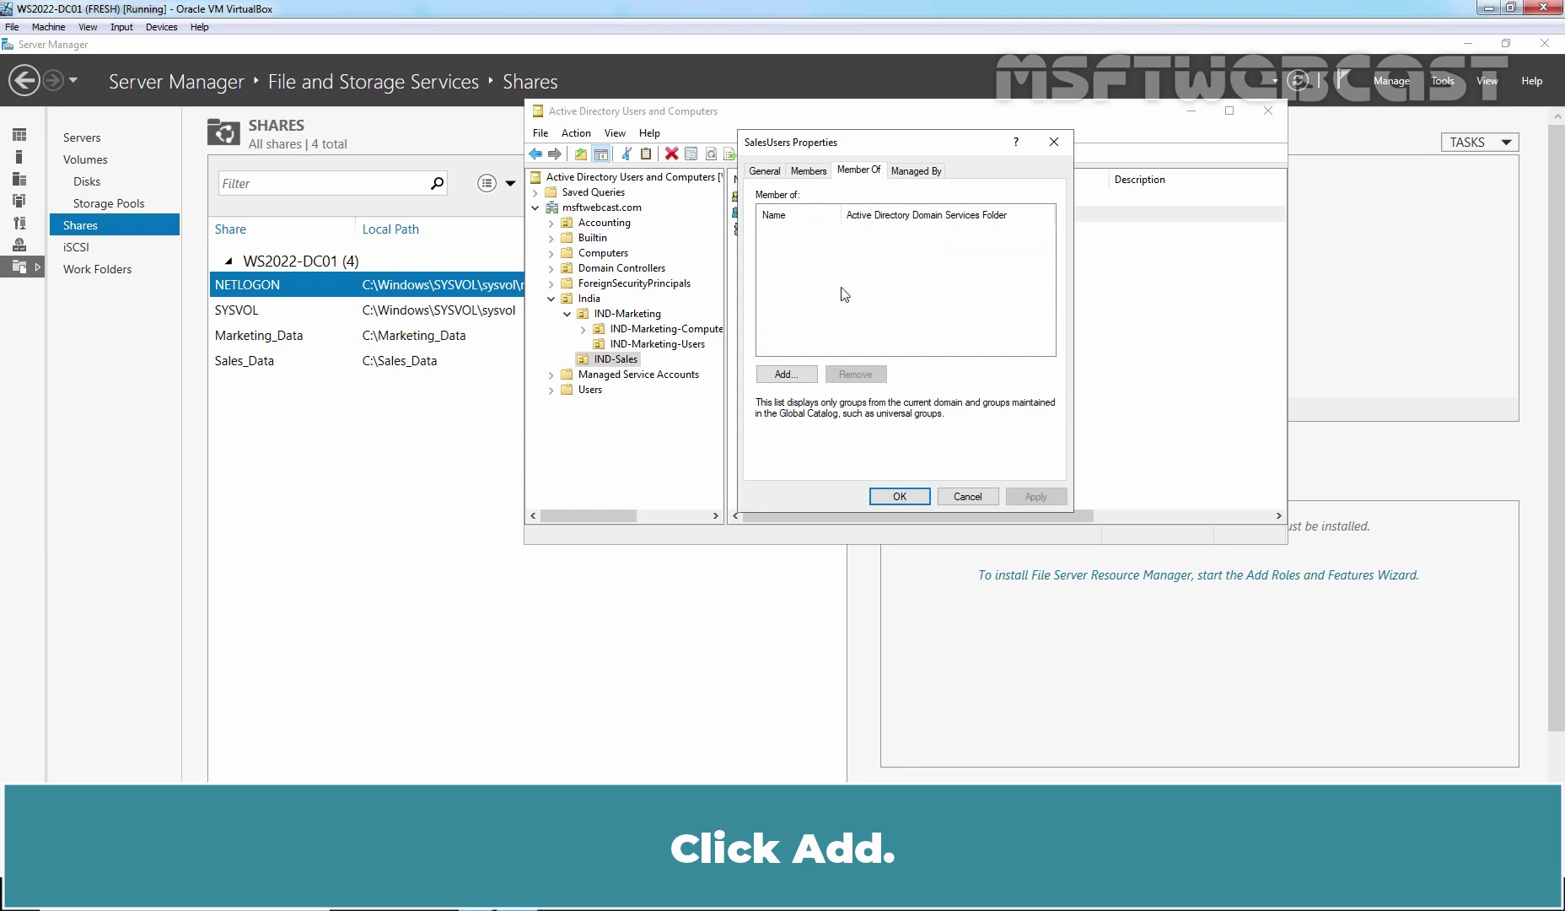
Step: Find Sales_Read among all domain groups and save it as a SalesUsers membership
click(784, 374)
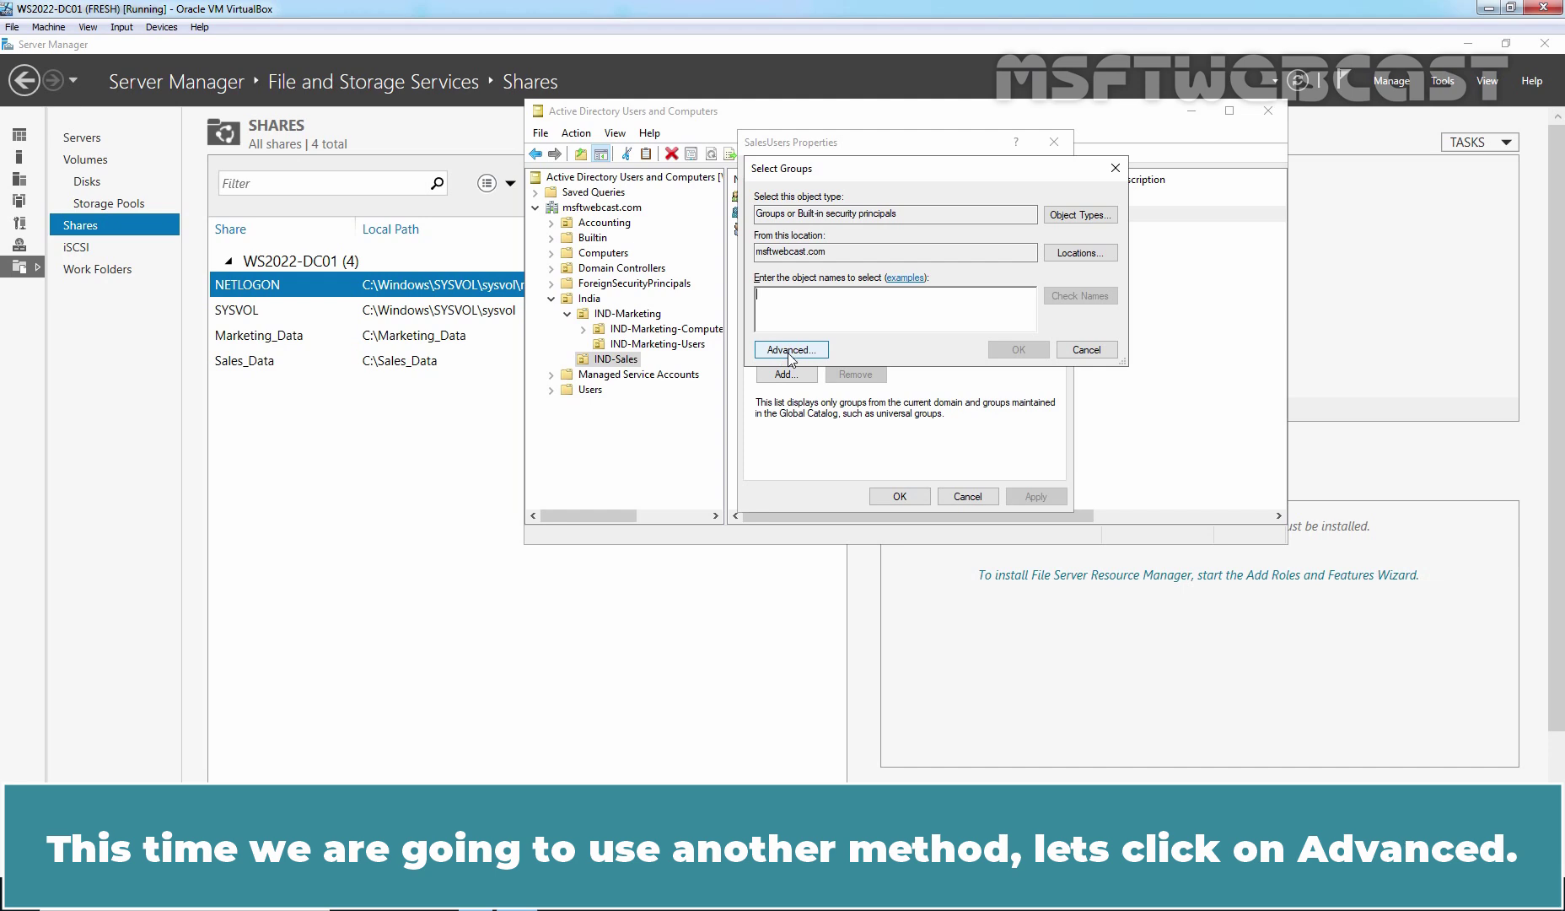
click(790, 350)
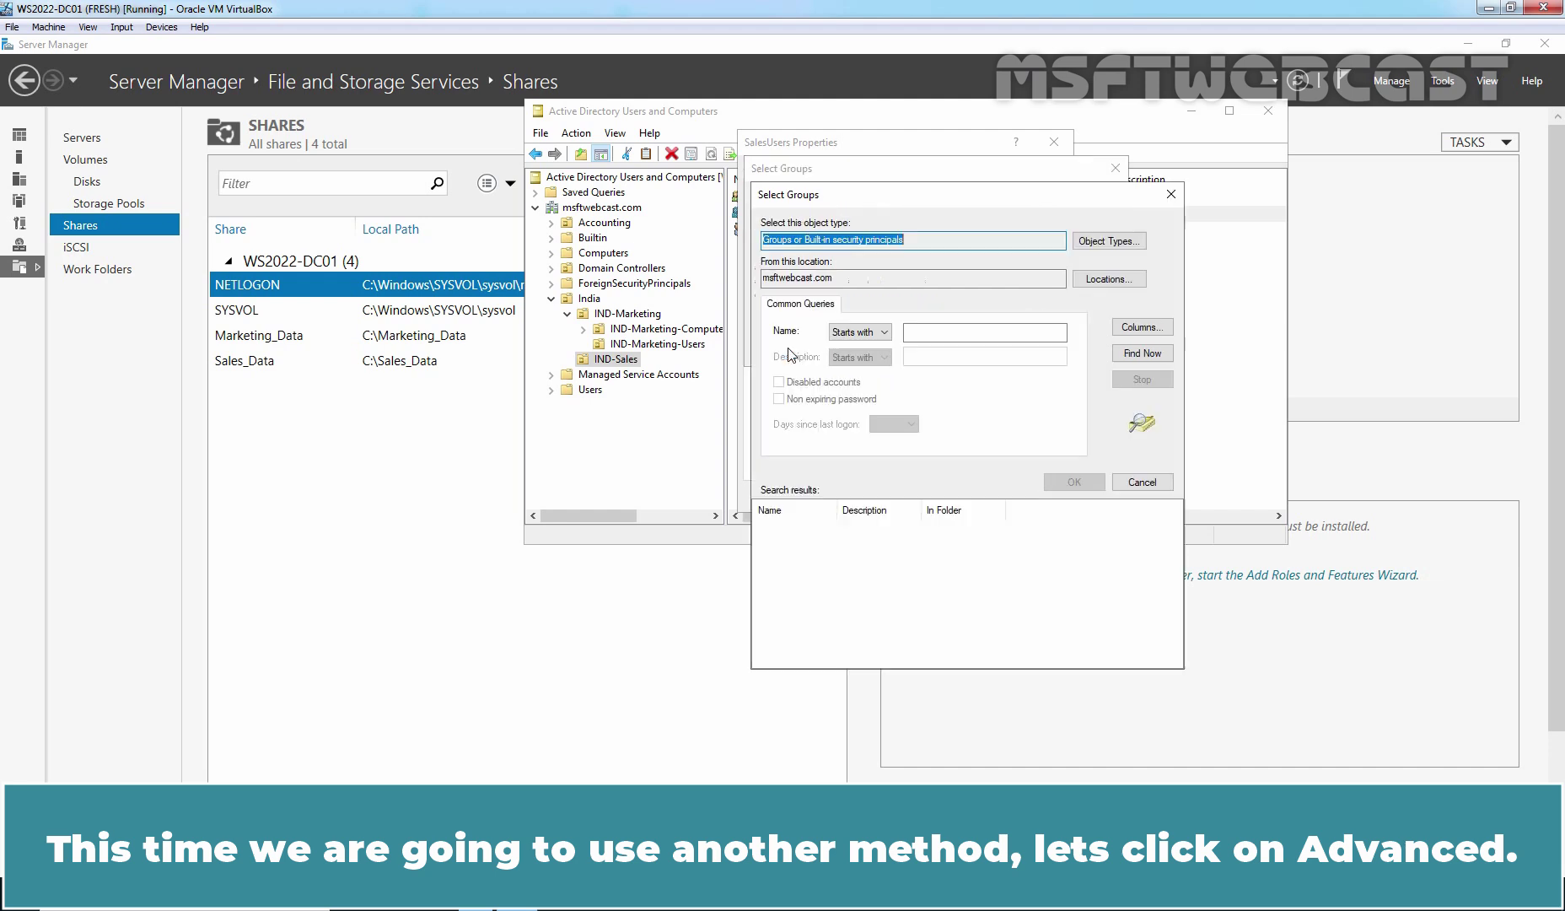
click(1147, 353)
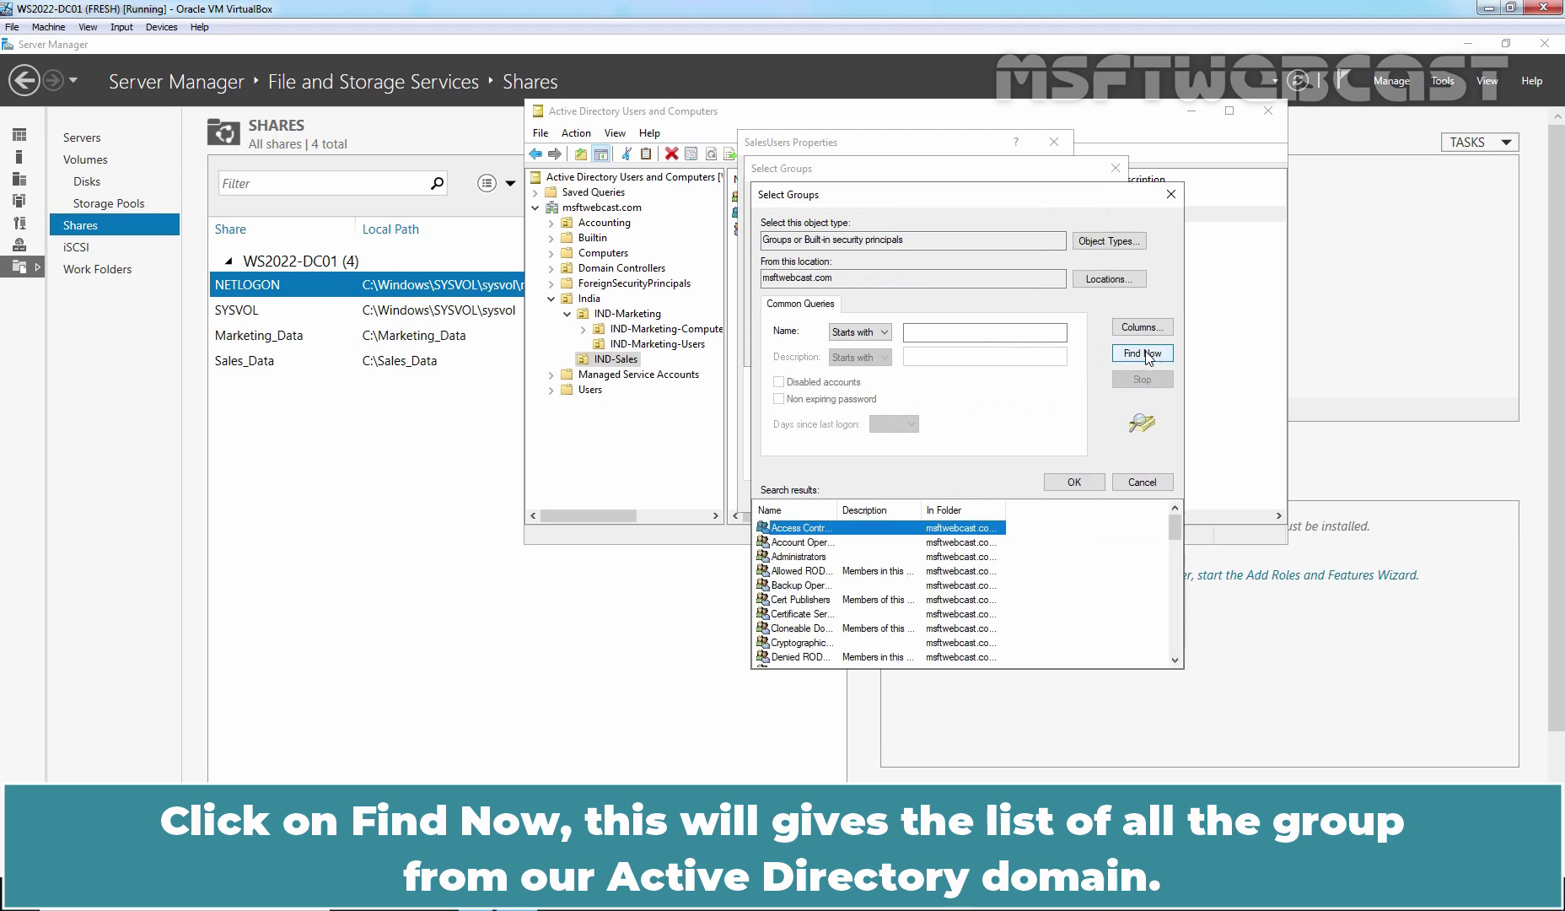
double_click(838, 513)
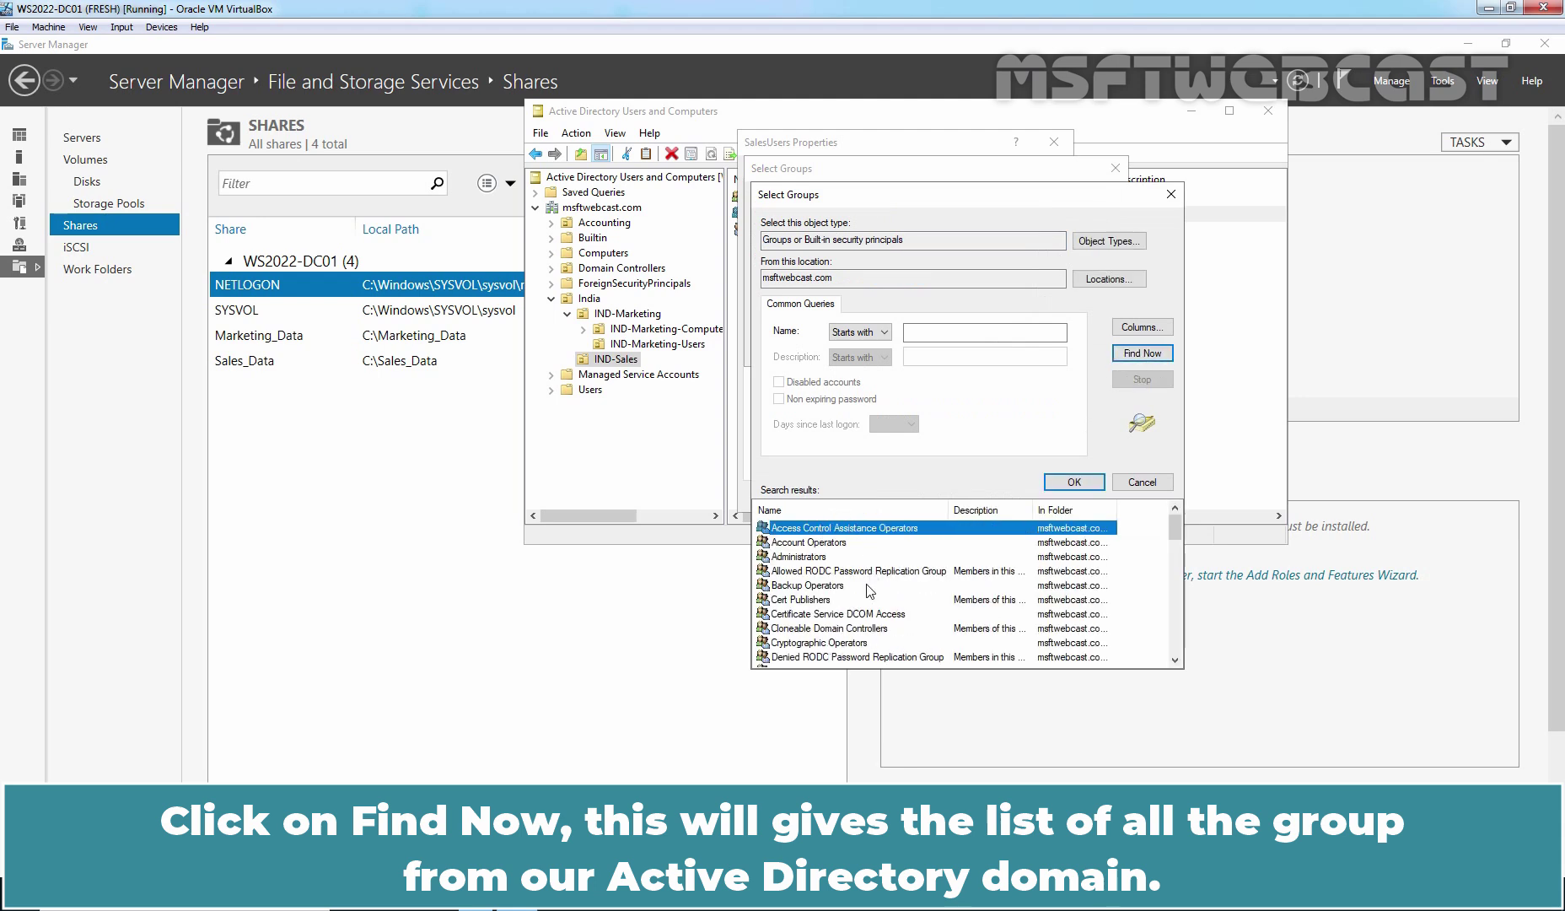
scroll(869, 590, down, 12)
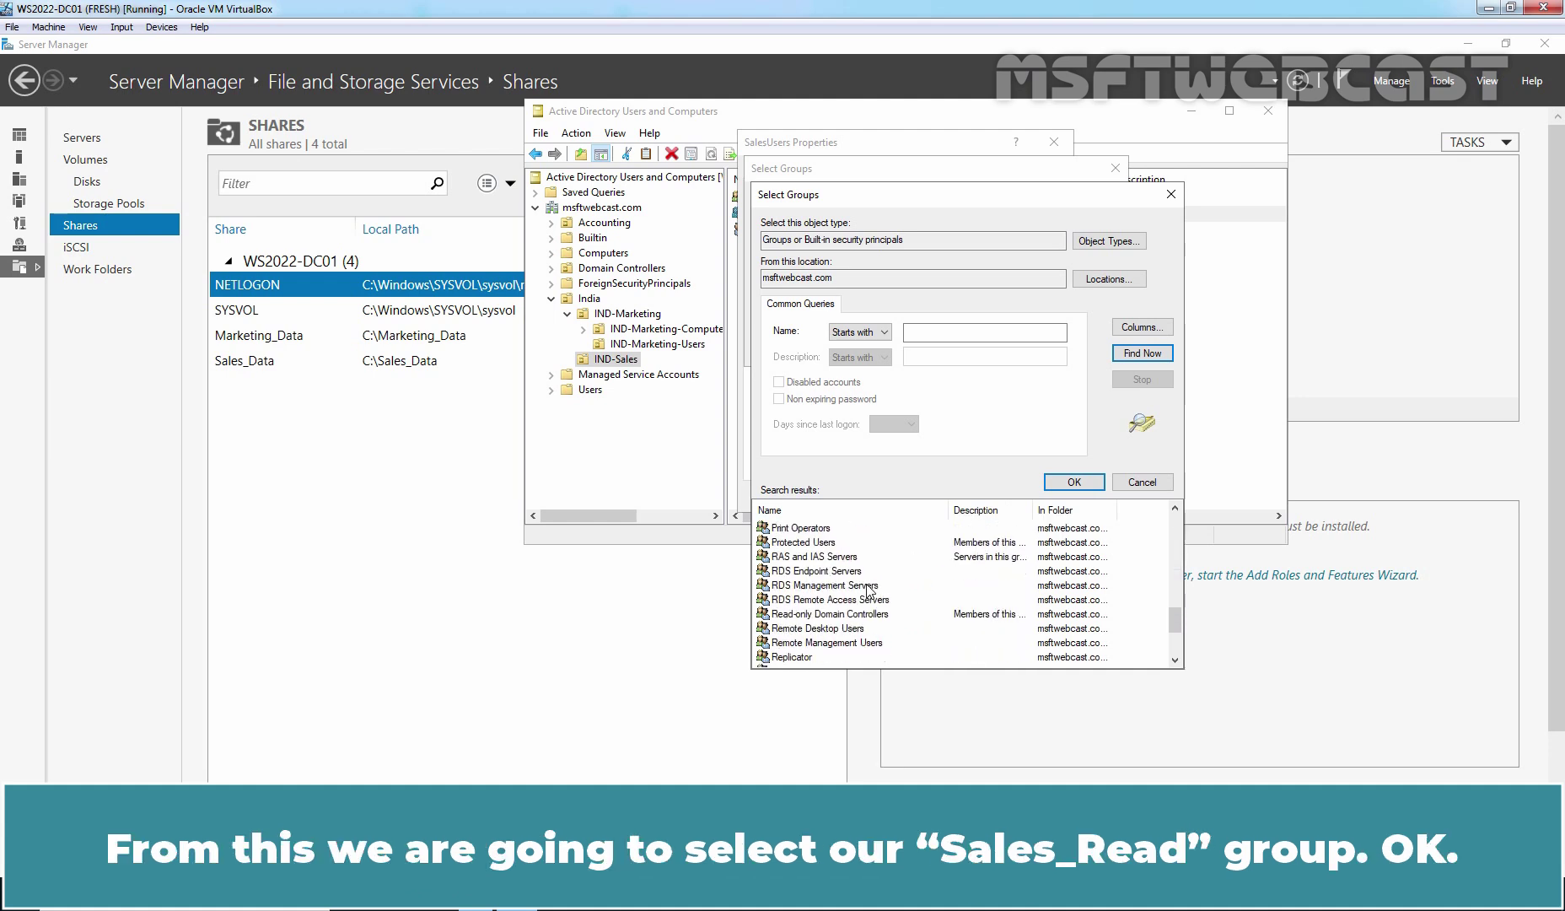
scroll(868, 590, down, 3)
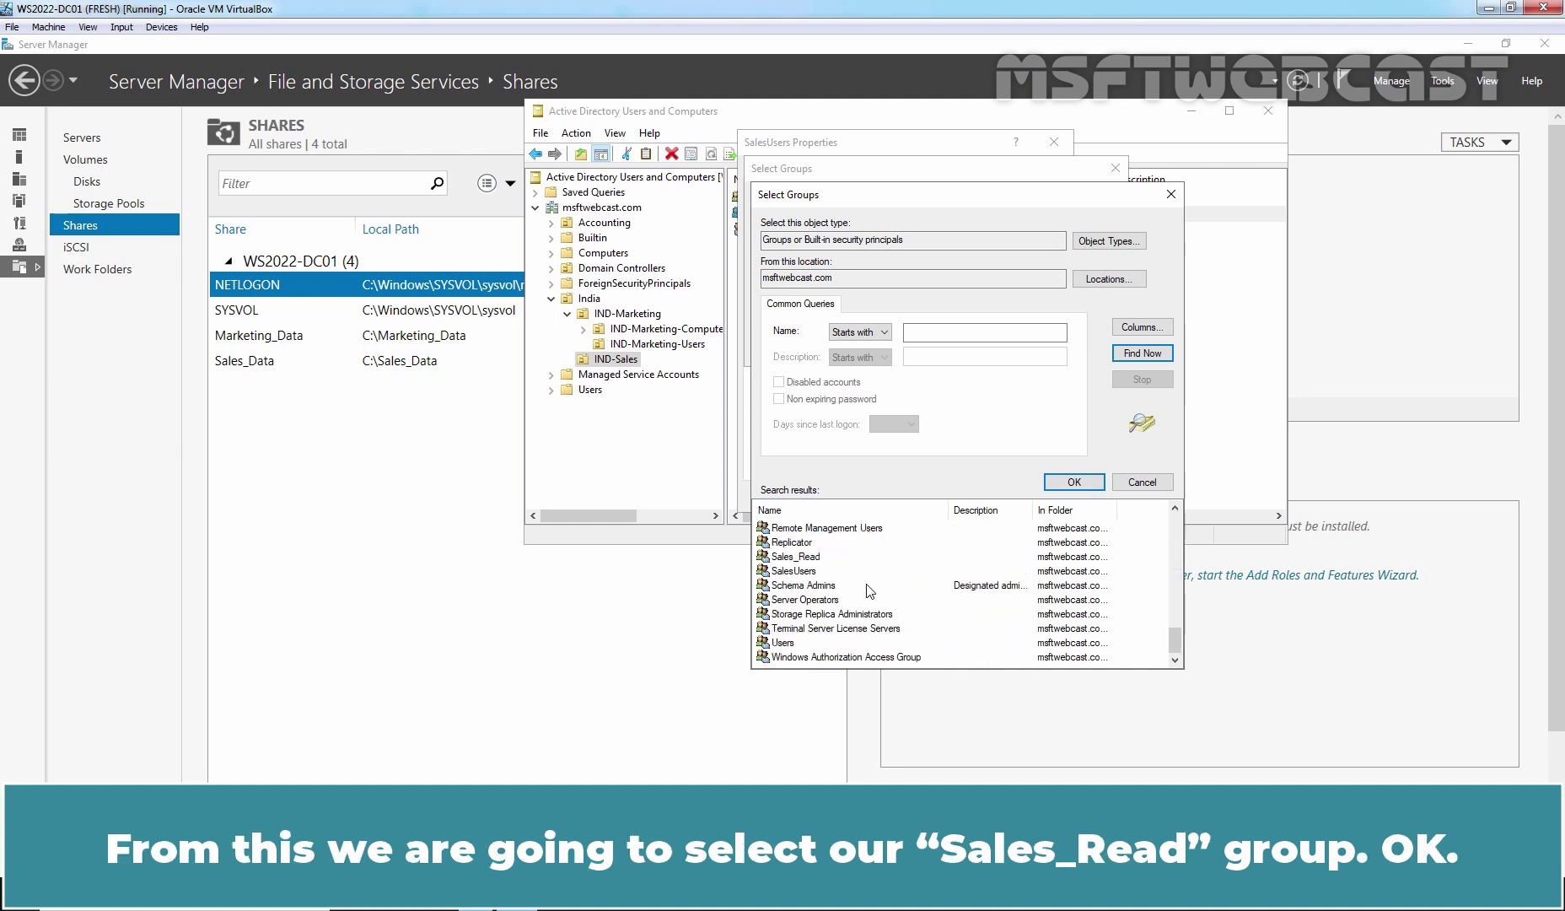
click(793, 558)
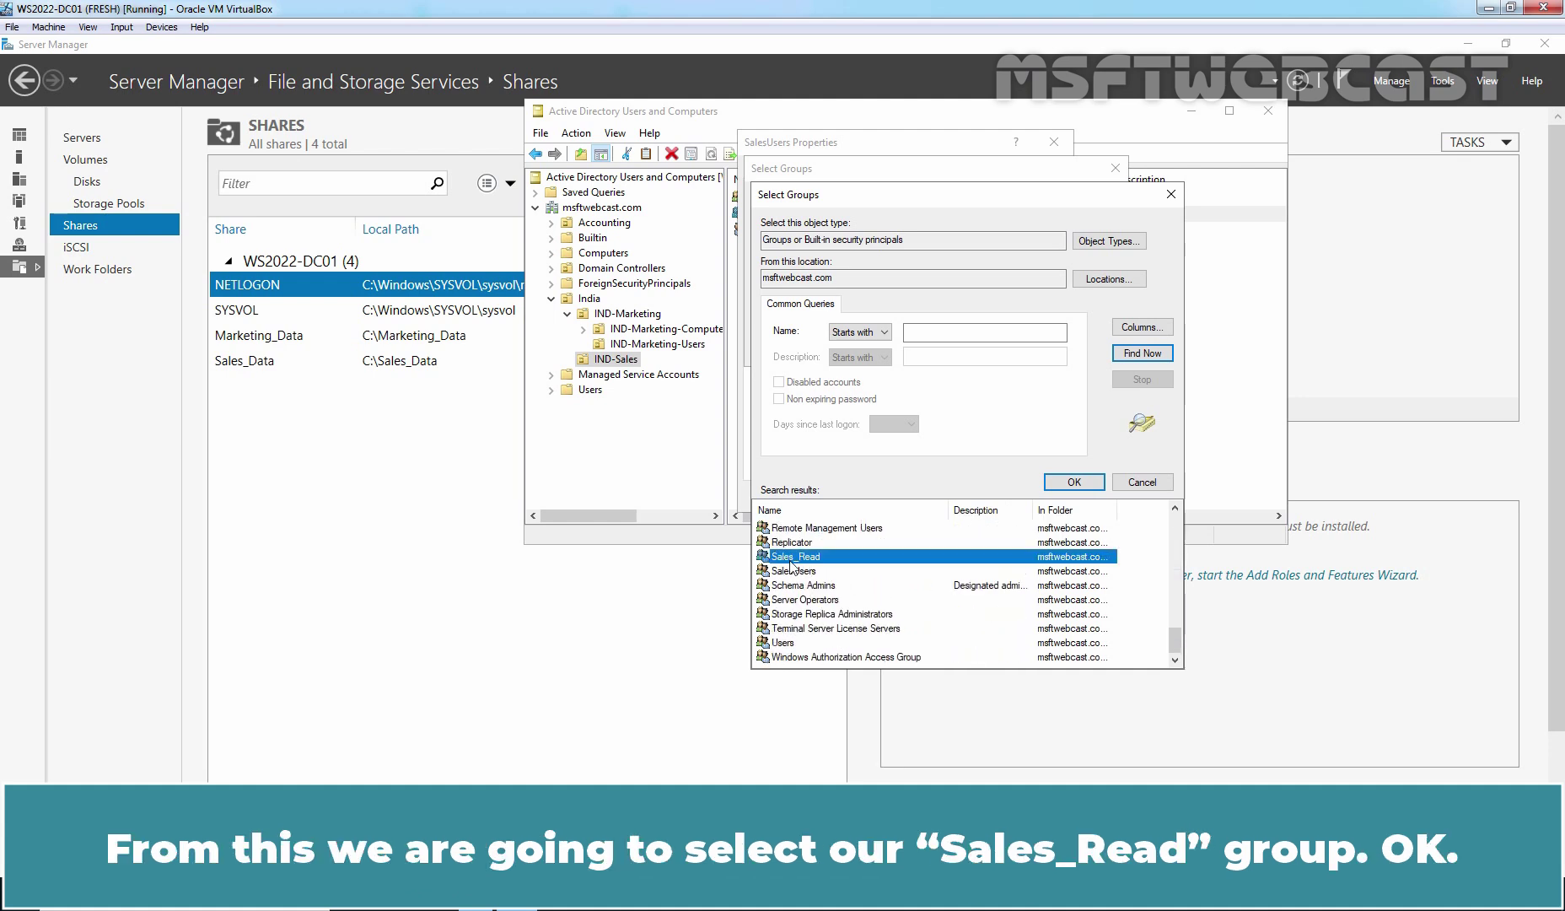
click(1075, 483)
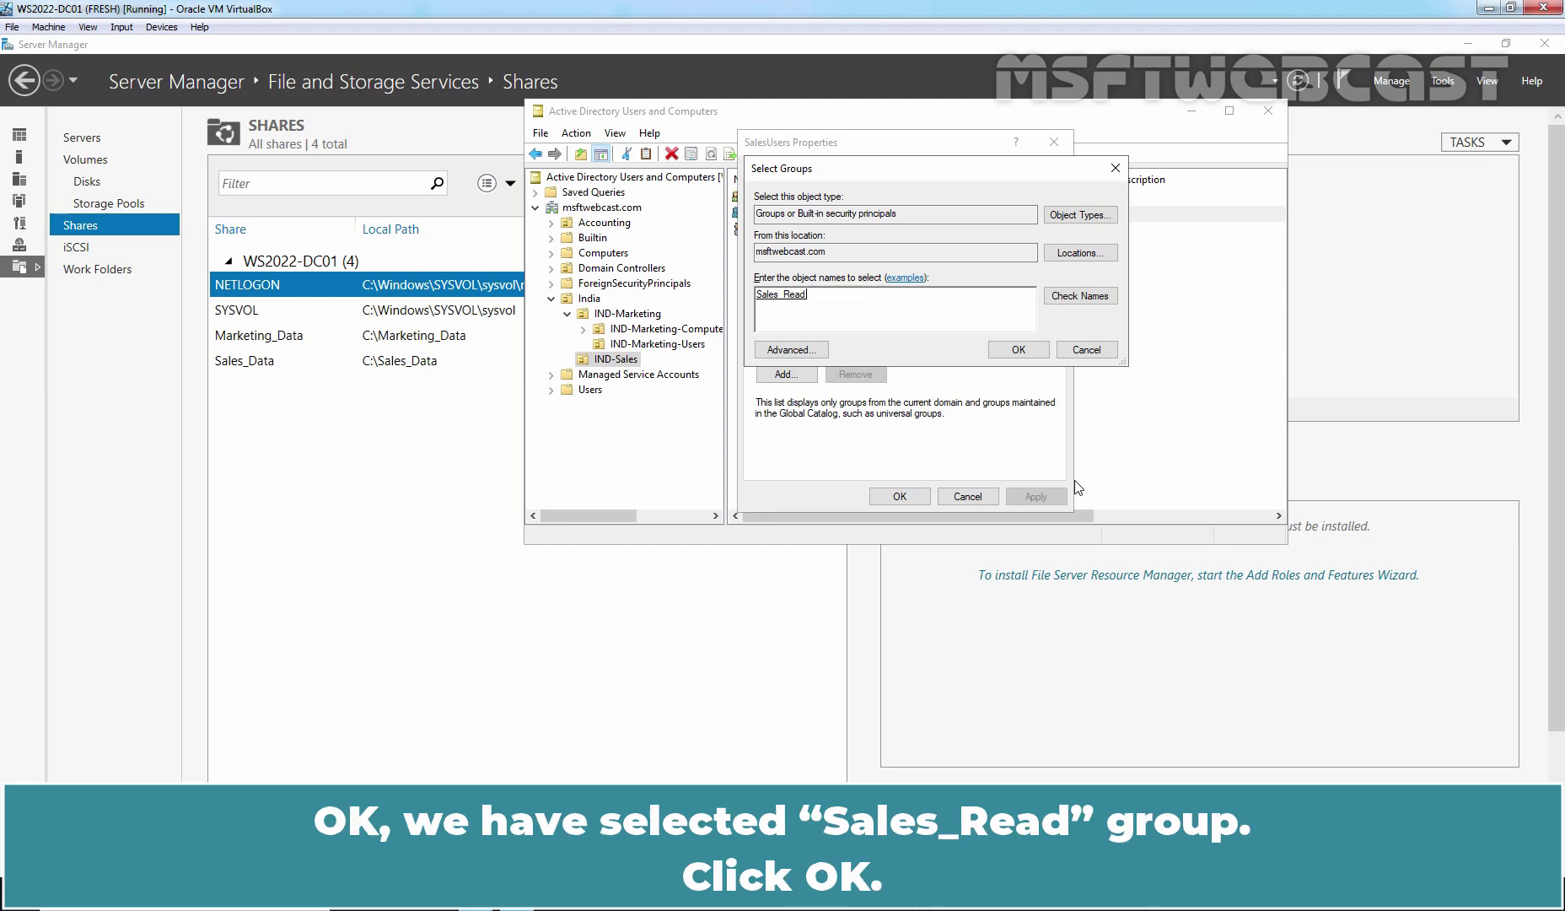
click(1019, 349)
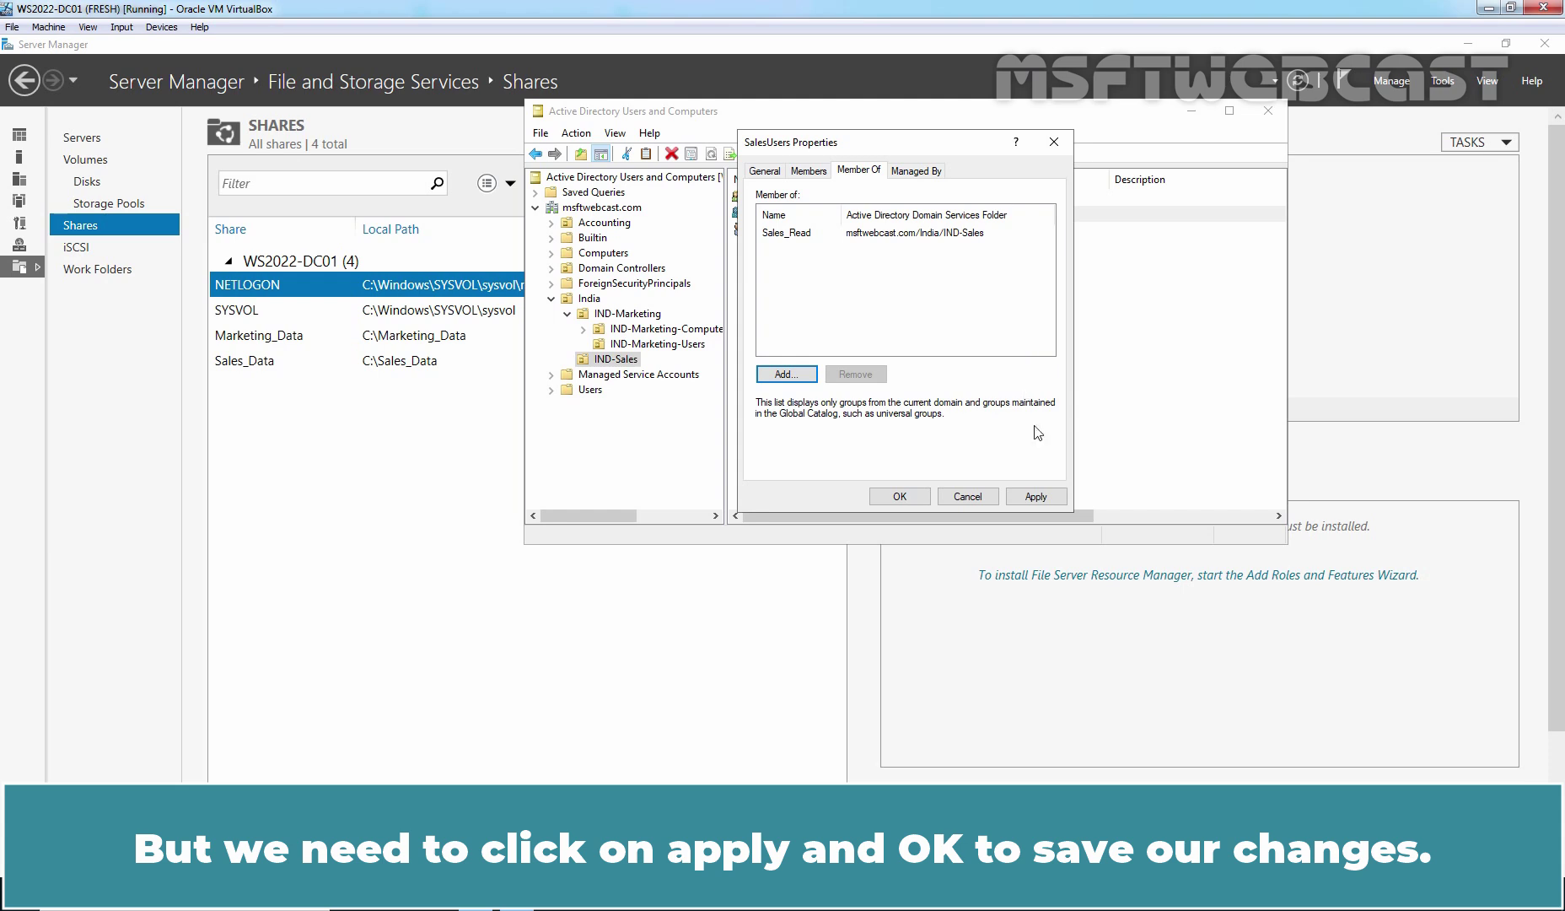
click(1044, 498)
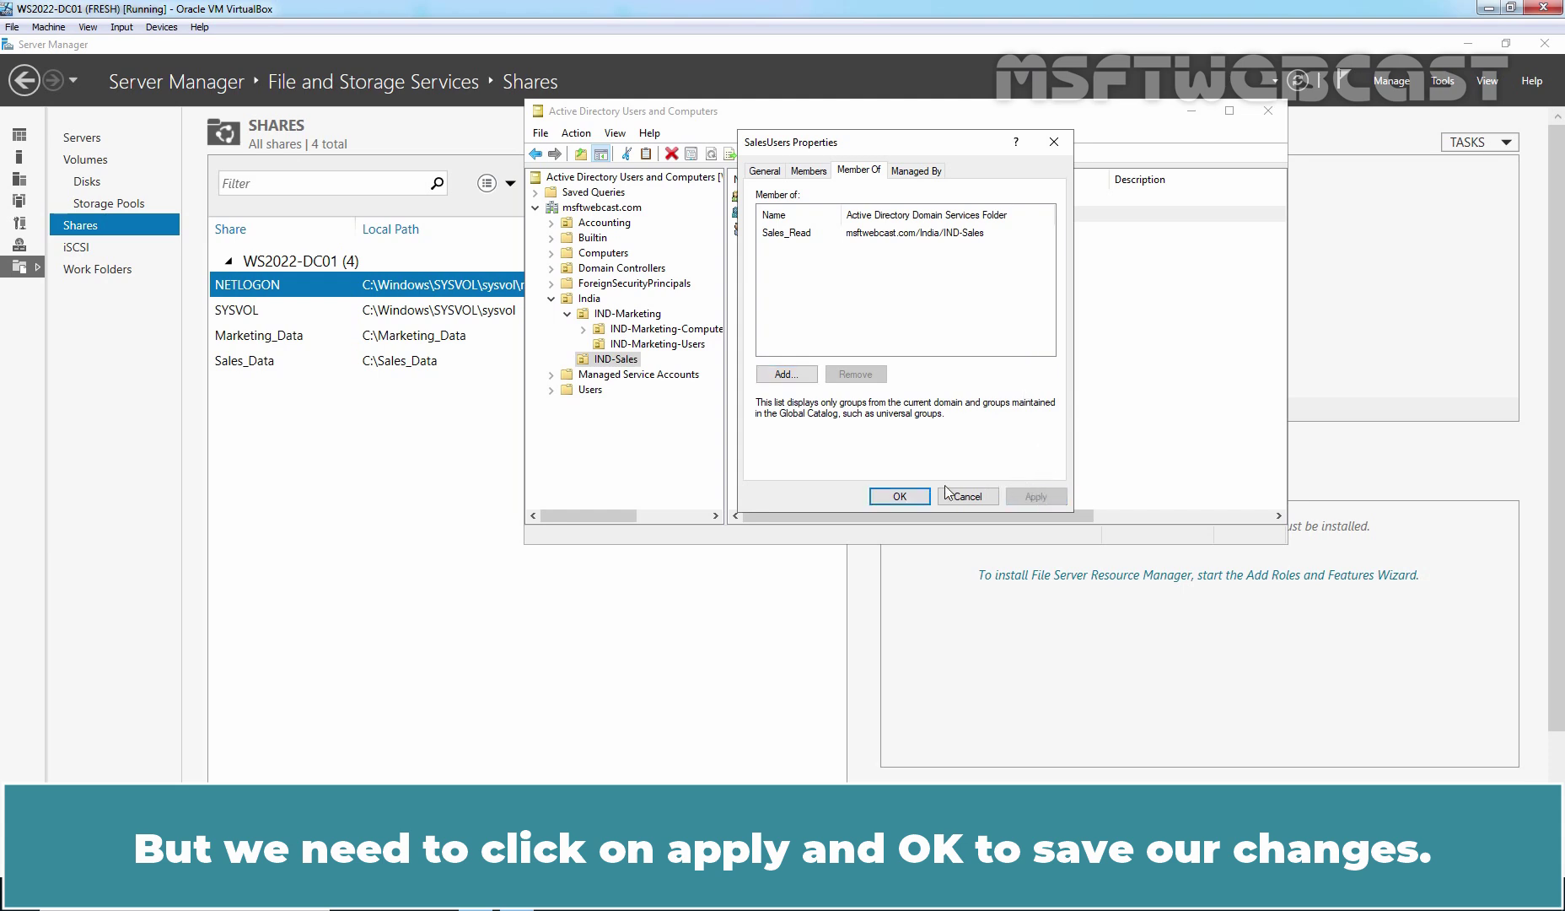
click(899, 497)
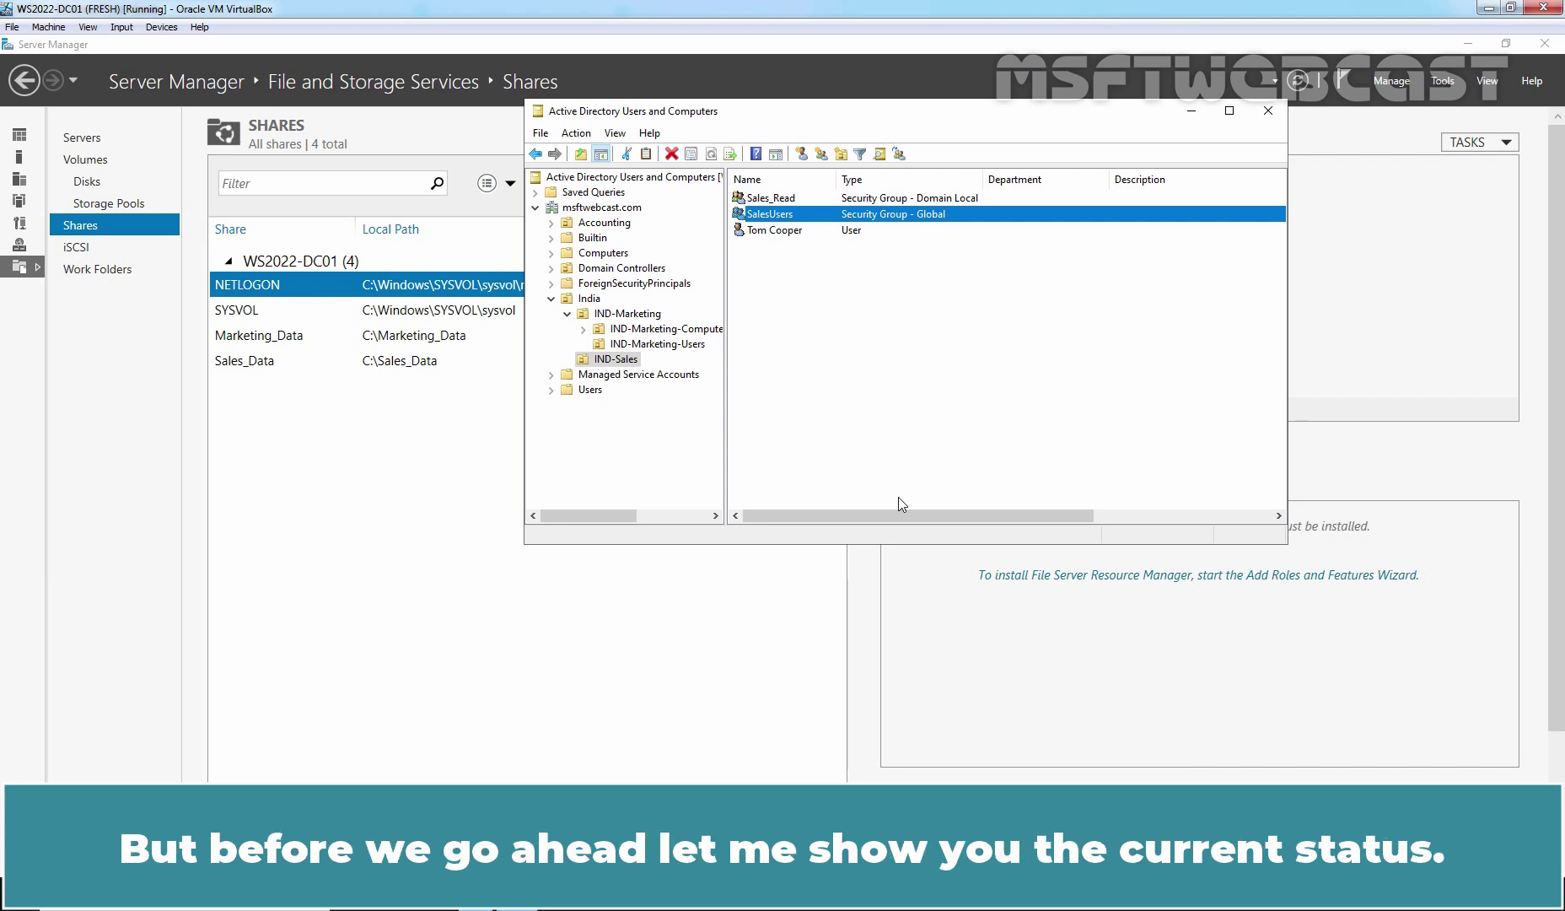
Step: Verify the user is in SalesUsers, SalesUsers is in Sales_Read, and Sales_Read's members
double_click(791, 230)
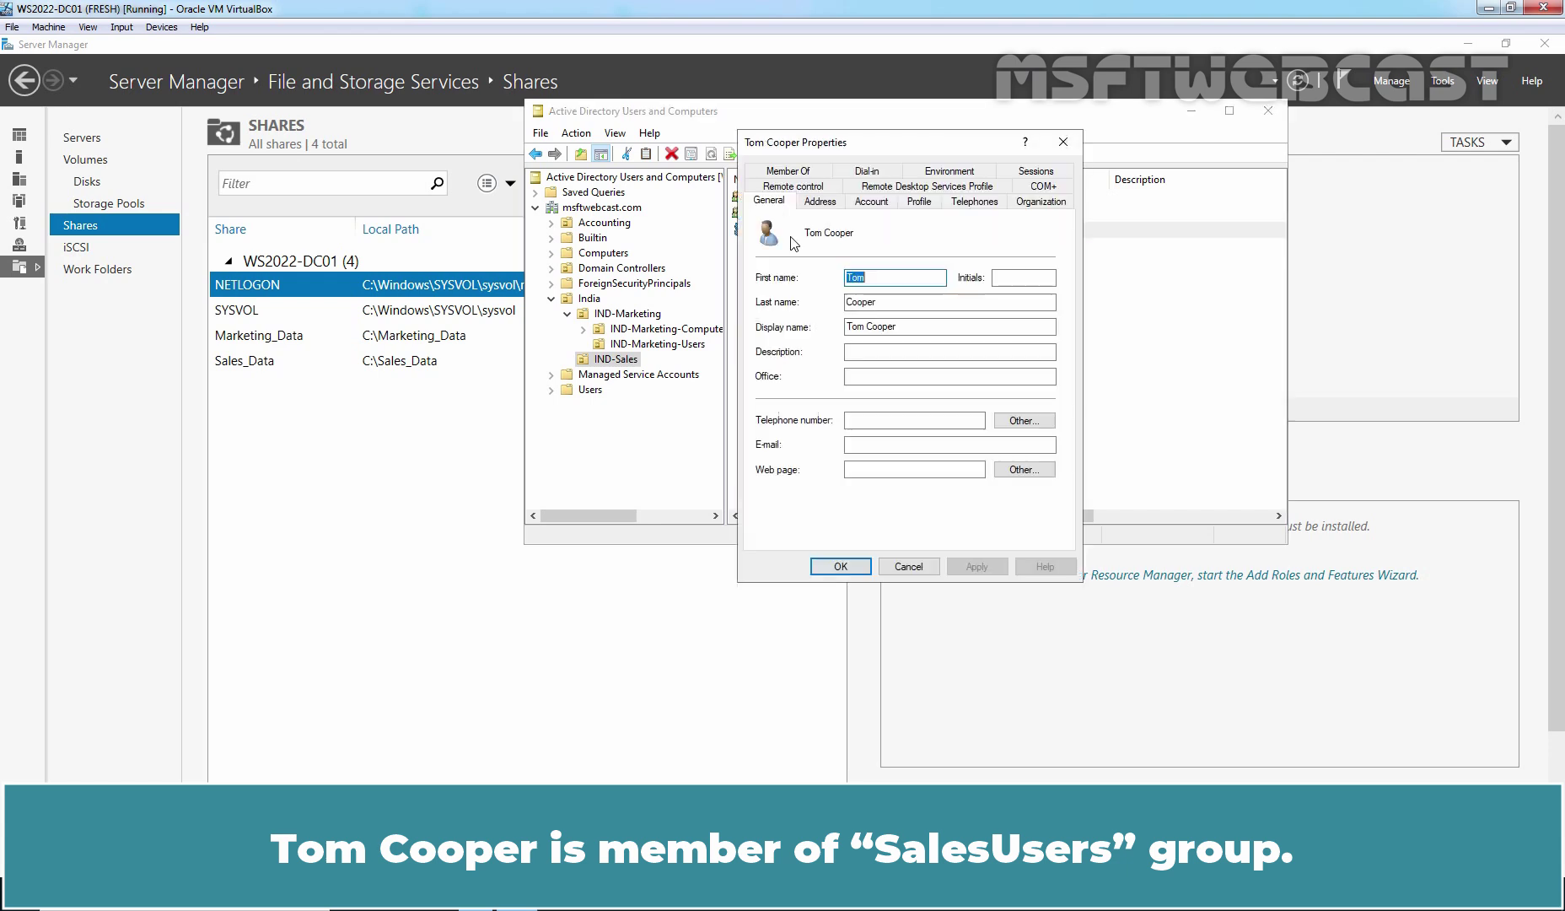
click(800, 169)
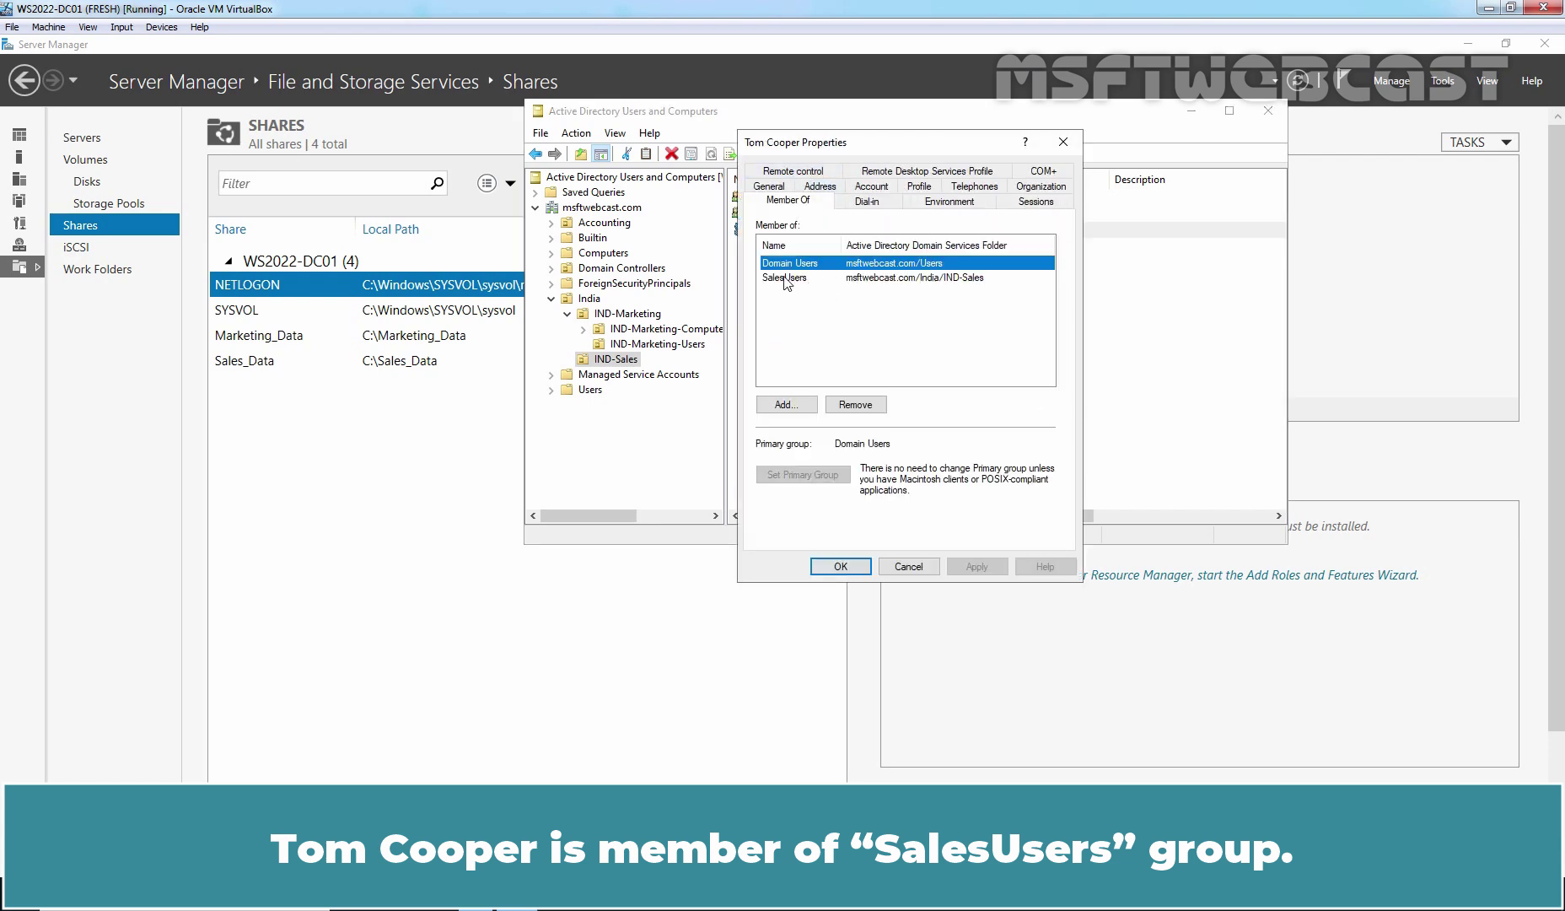
click(906, 564)
double_click(793, 223)
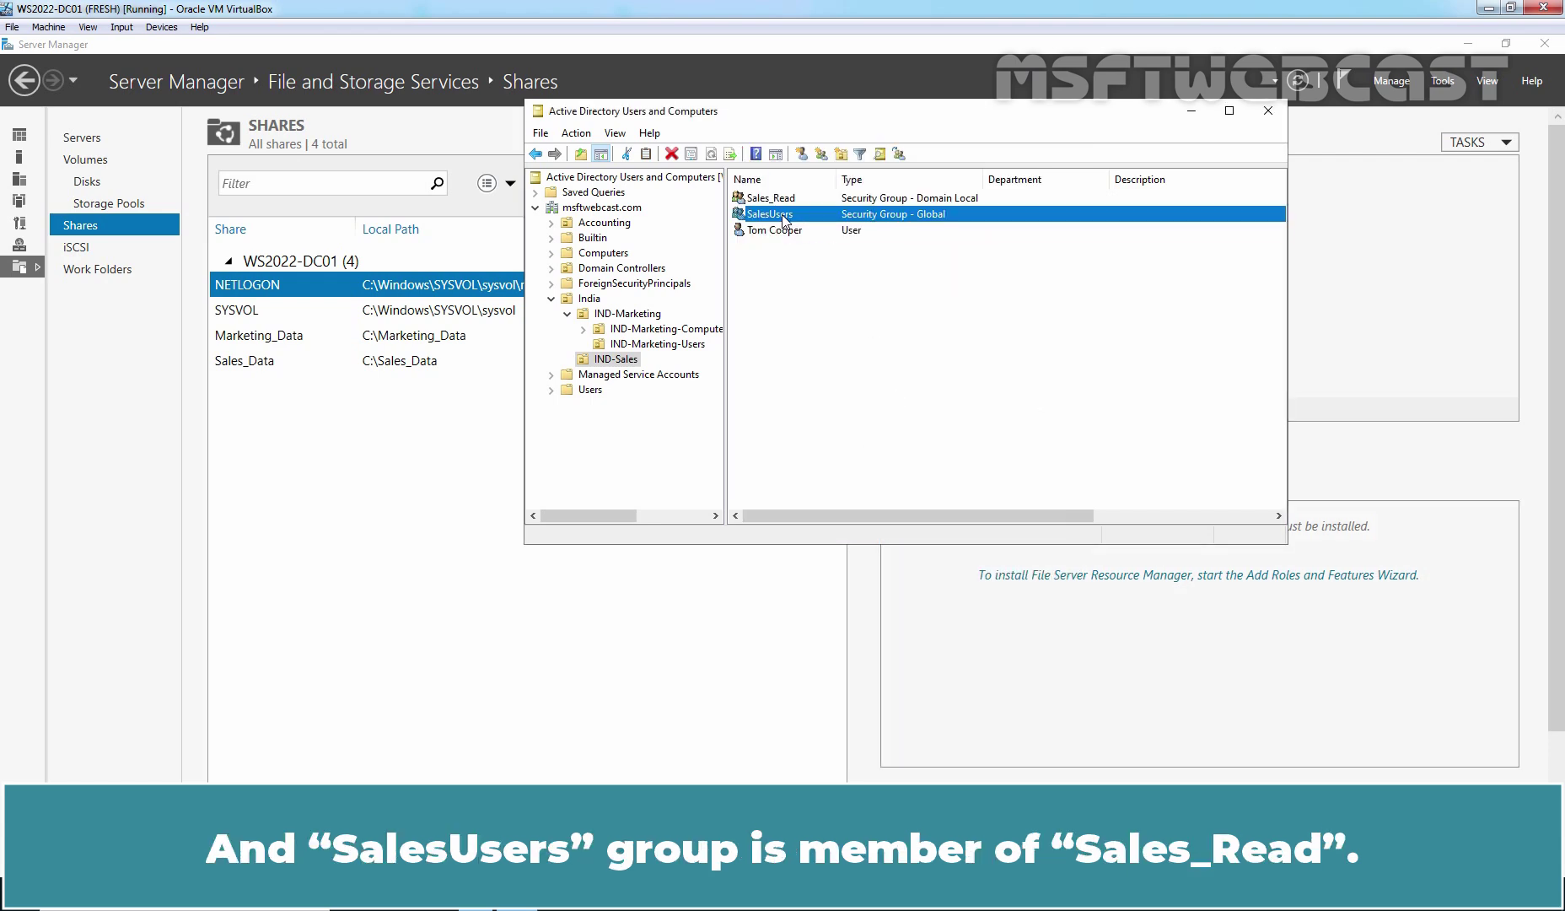
click(858, 170)
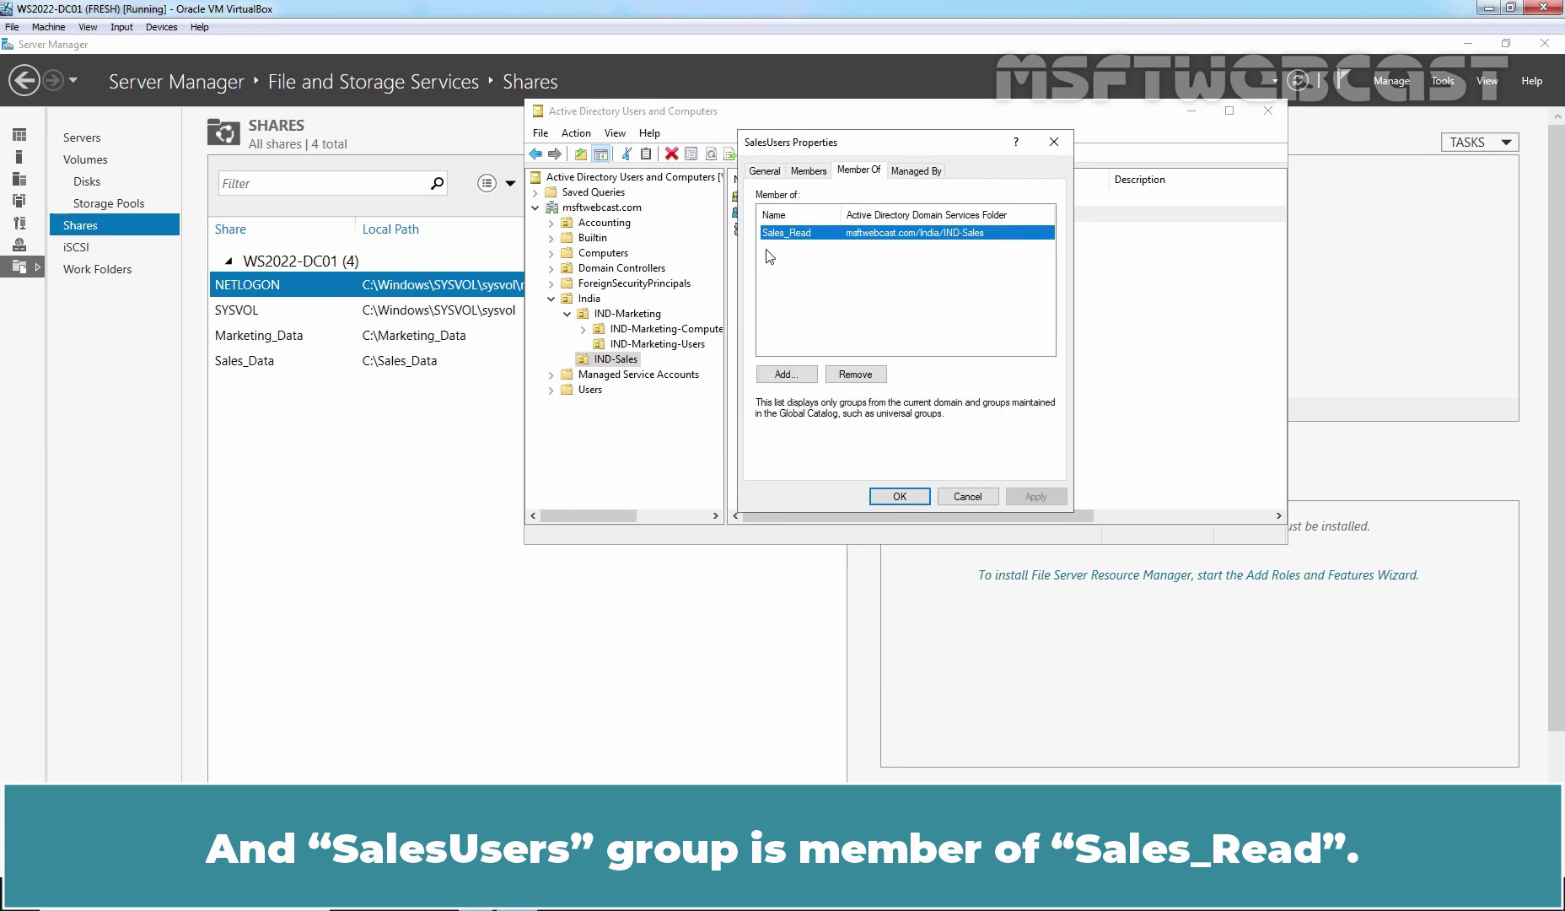
click(899, 496)
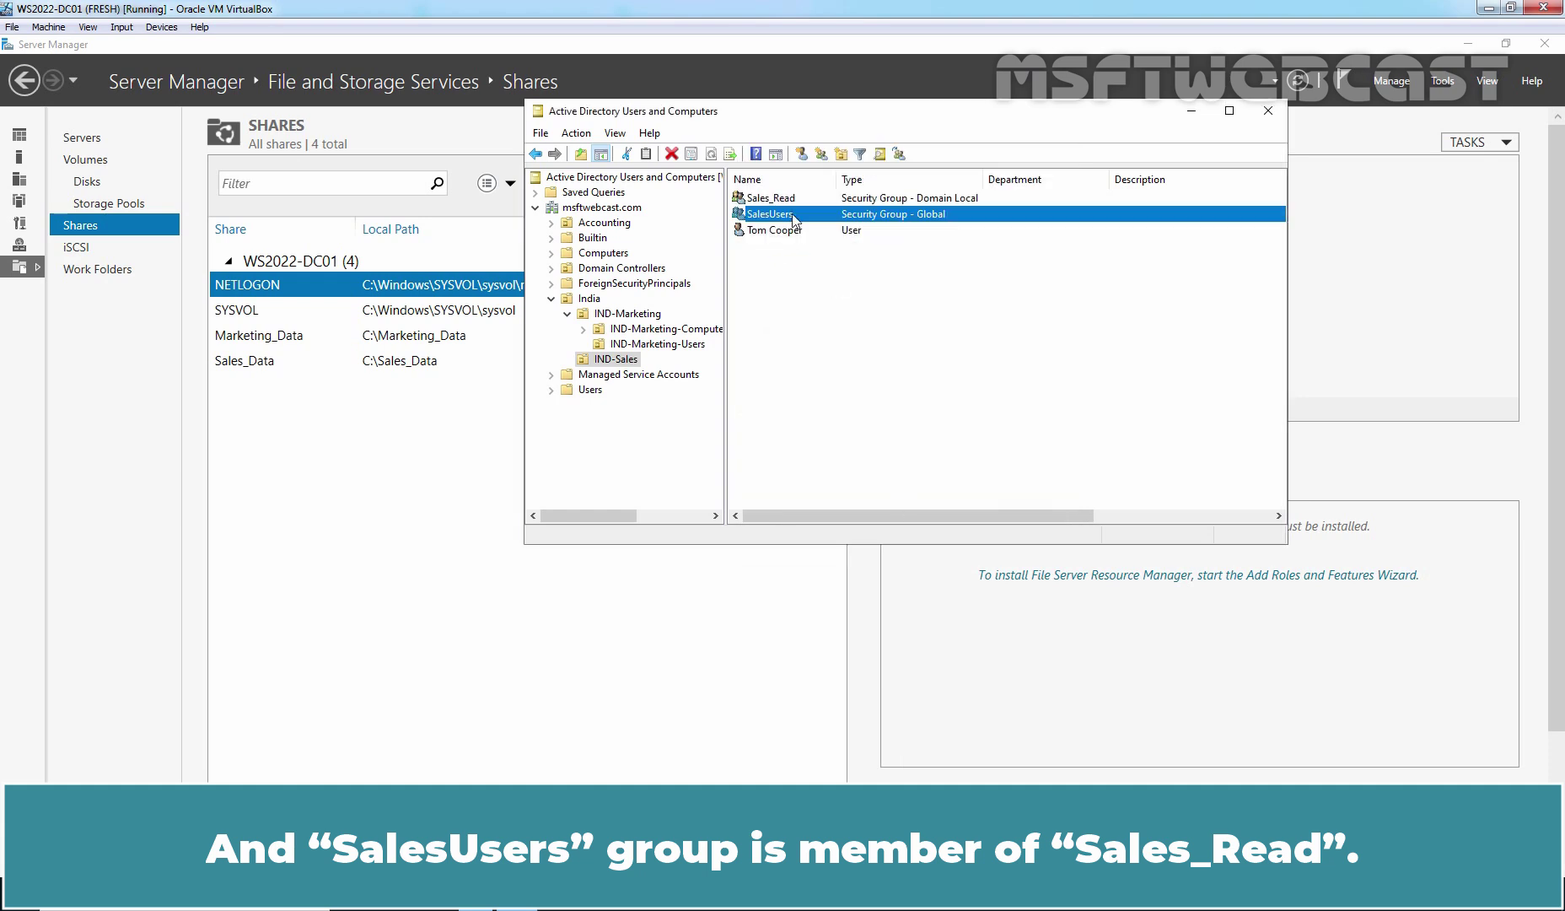
double_click(772, 198)
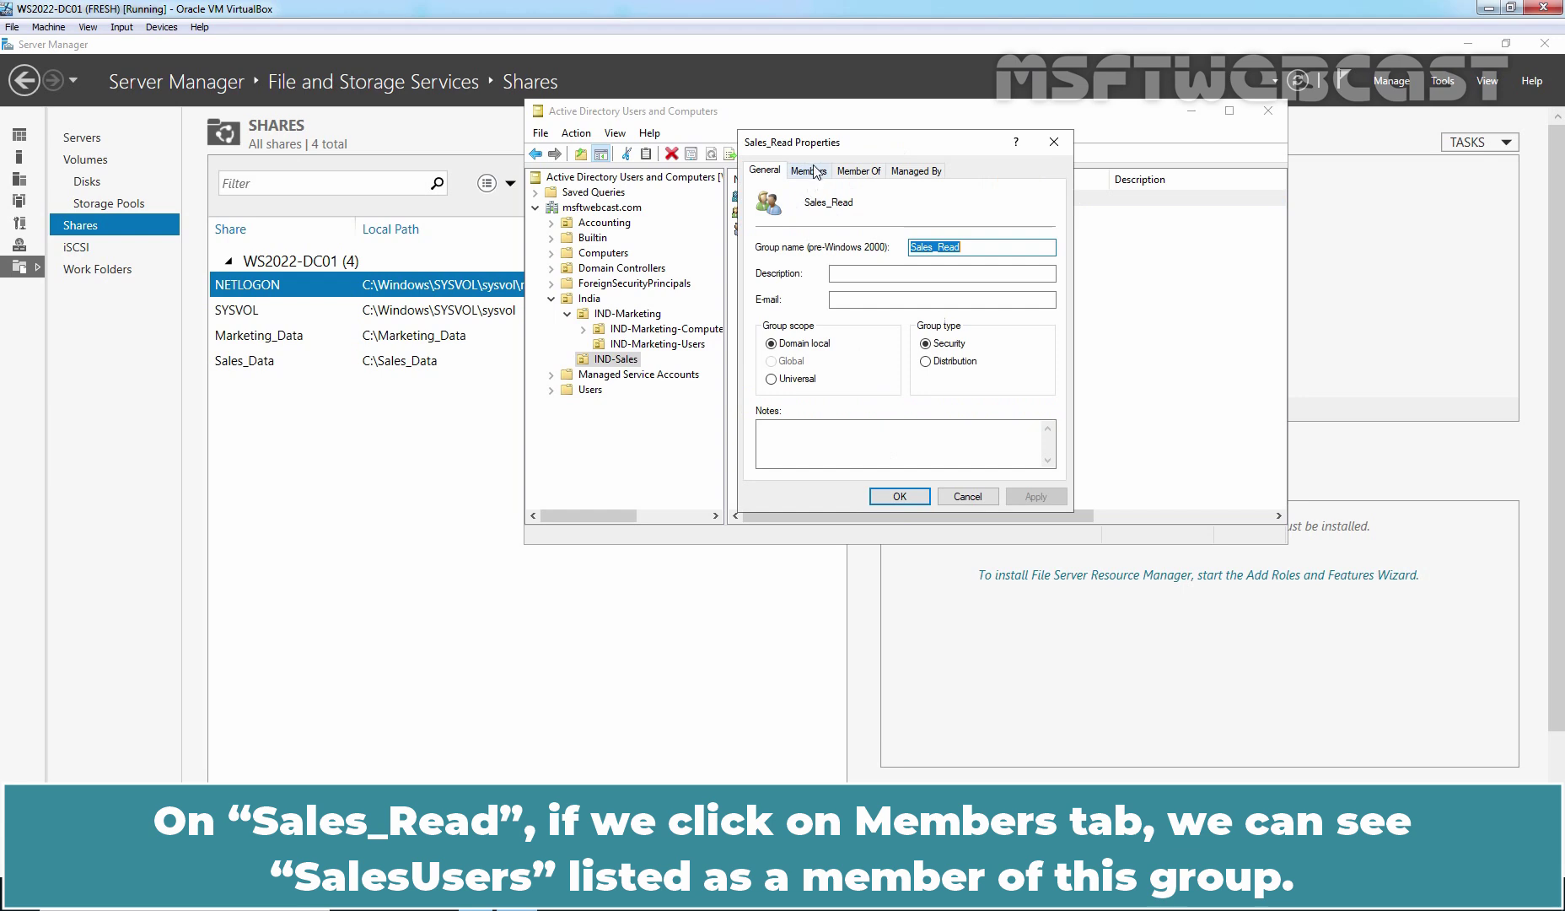
click(811, 172)
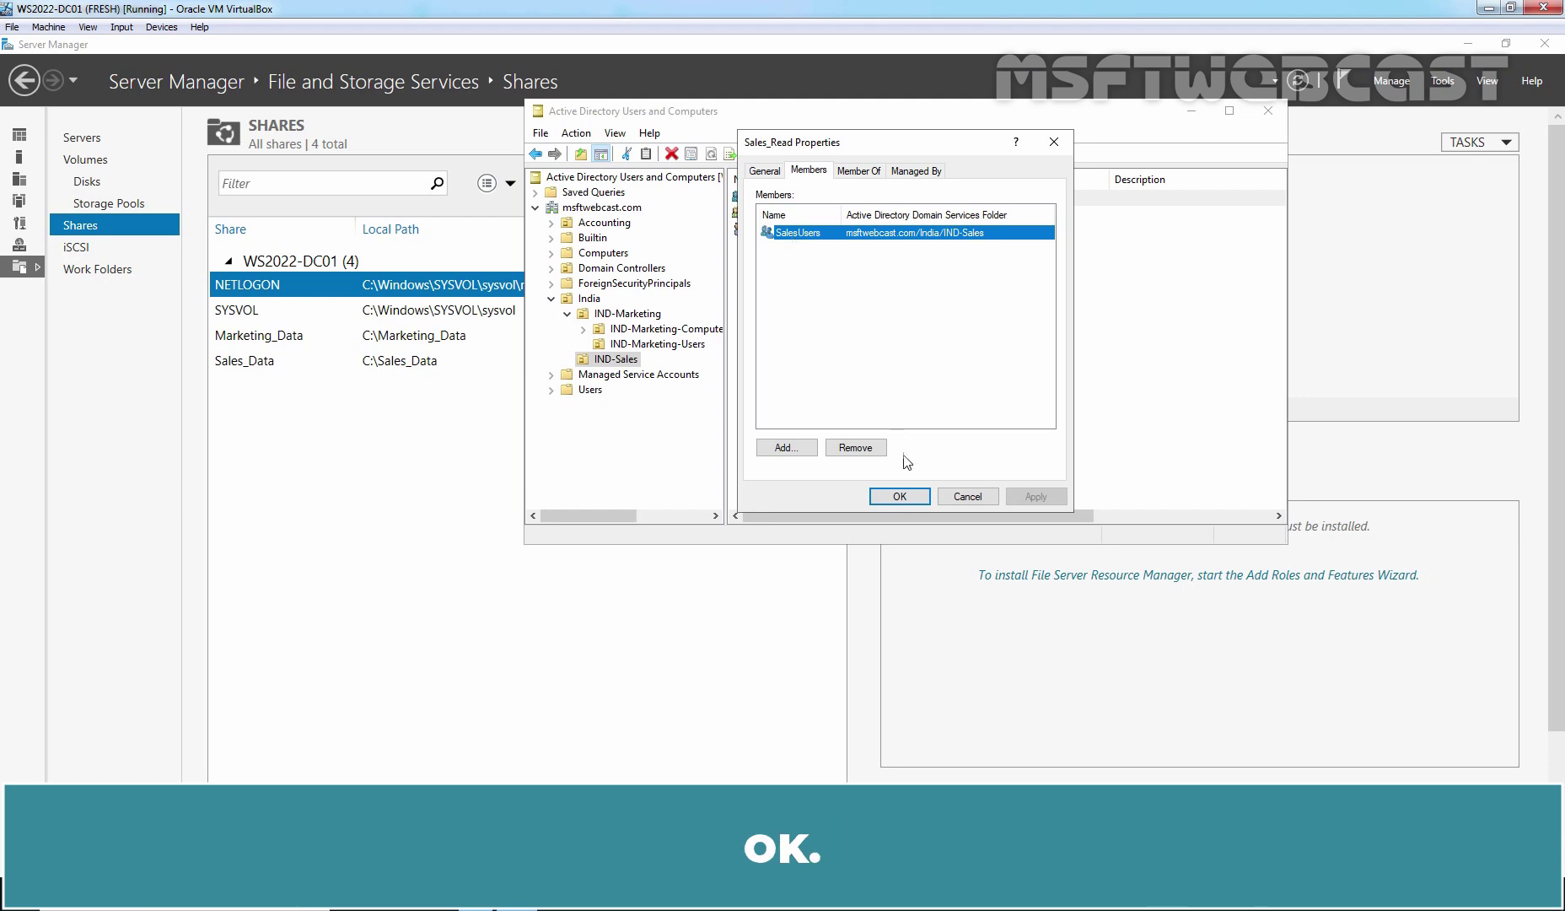
click(901, 497)
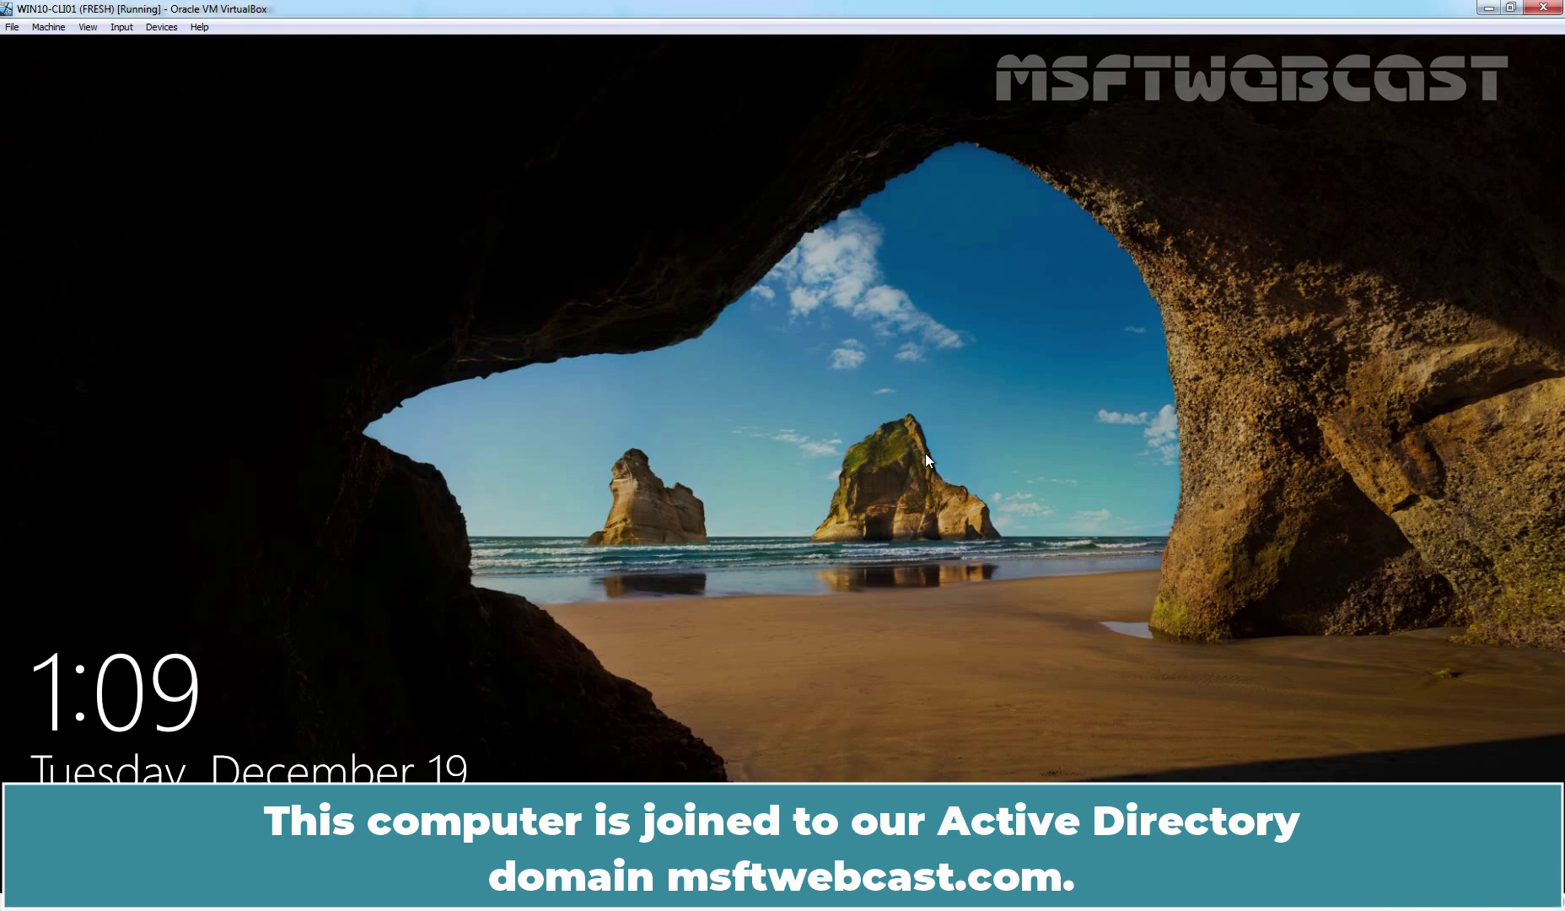
Step: Sign in to the Windows 10 client with the domain user's password
click(927, 452)
text(••••••)
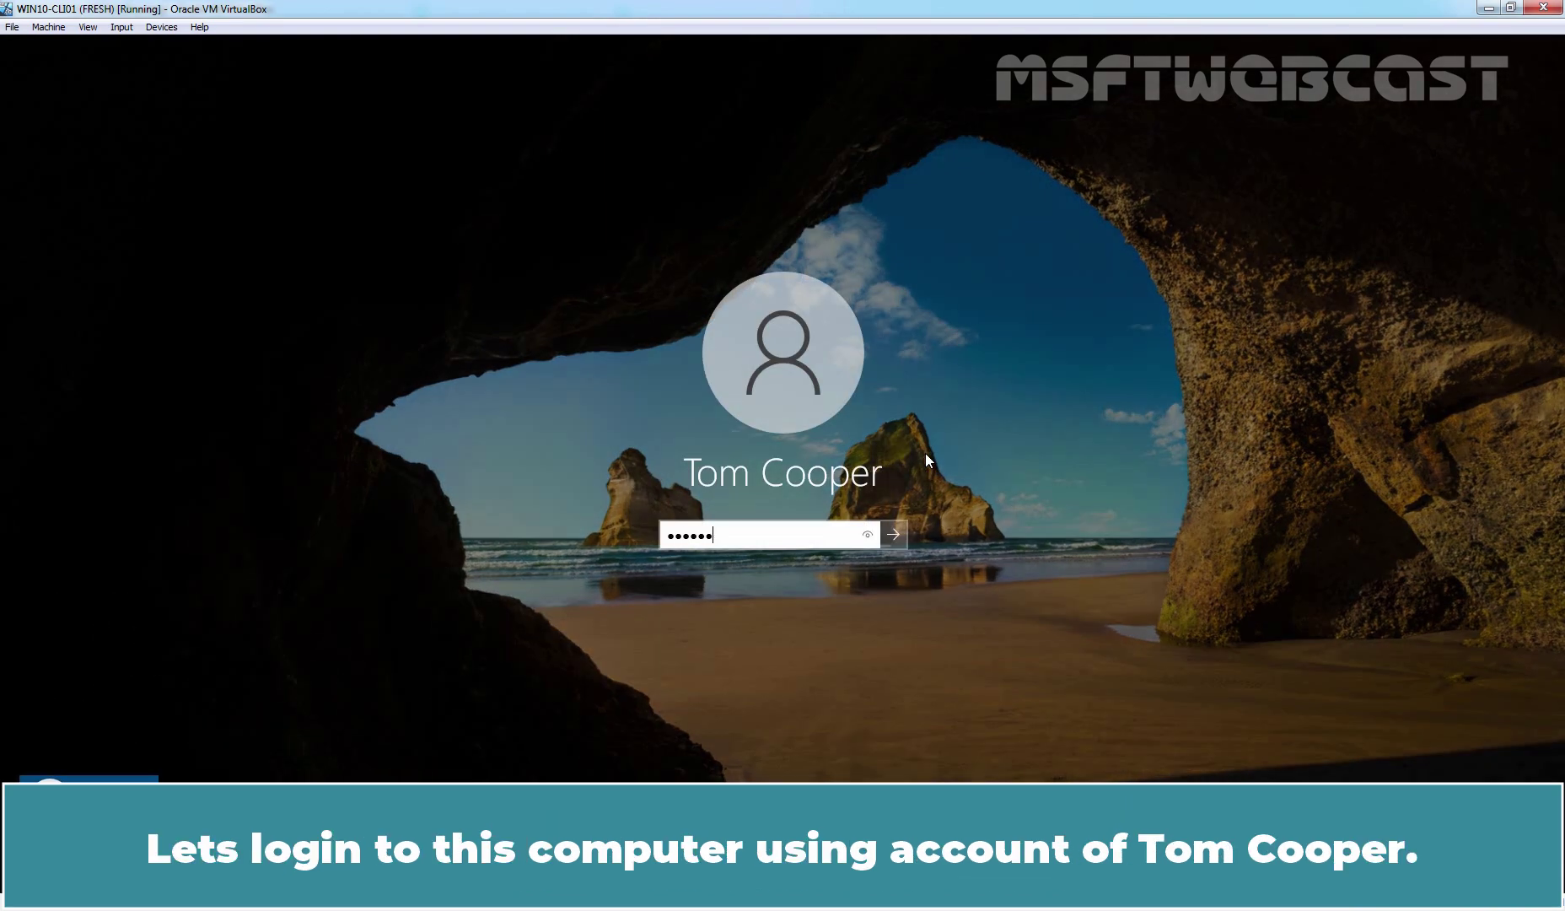
key(Return)
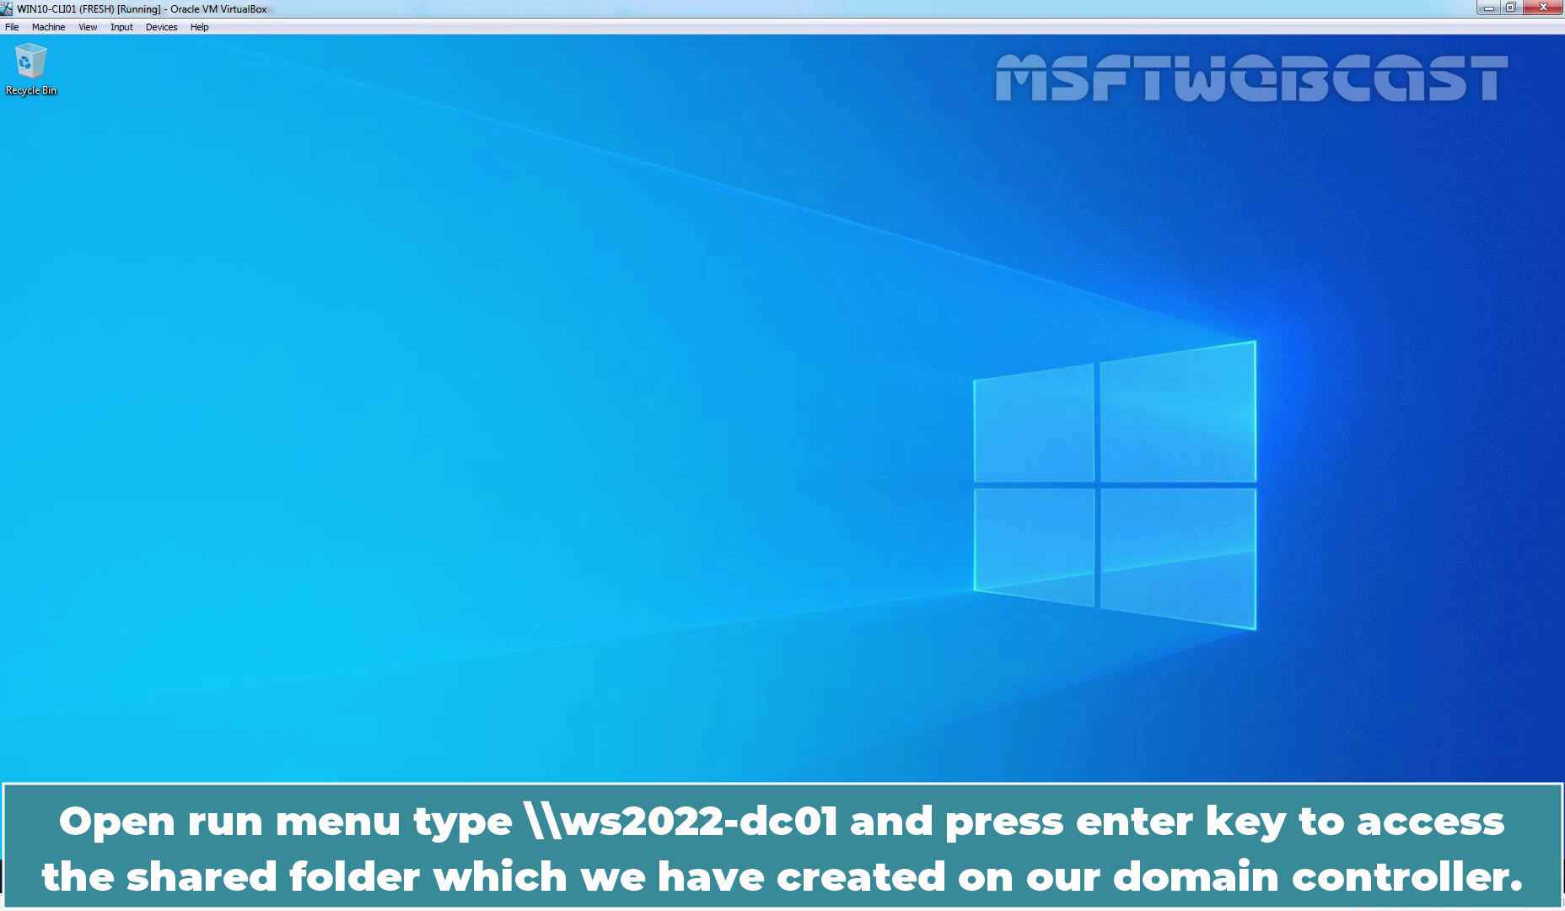
Step: Open \\ws2022-dc01 from the Run box to list the server's shares
key(super+r)
text(\\)
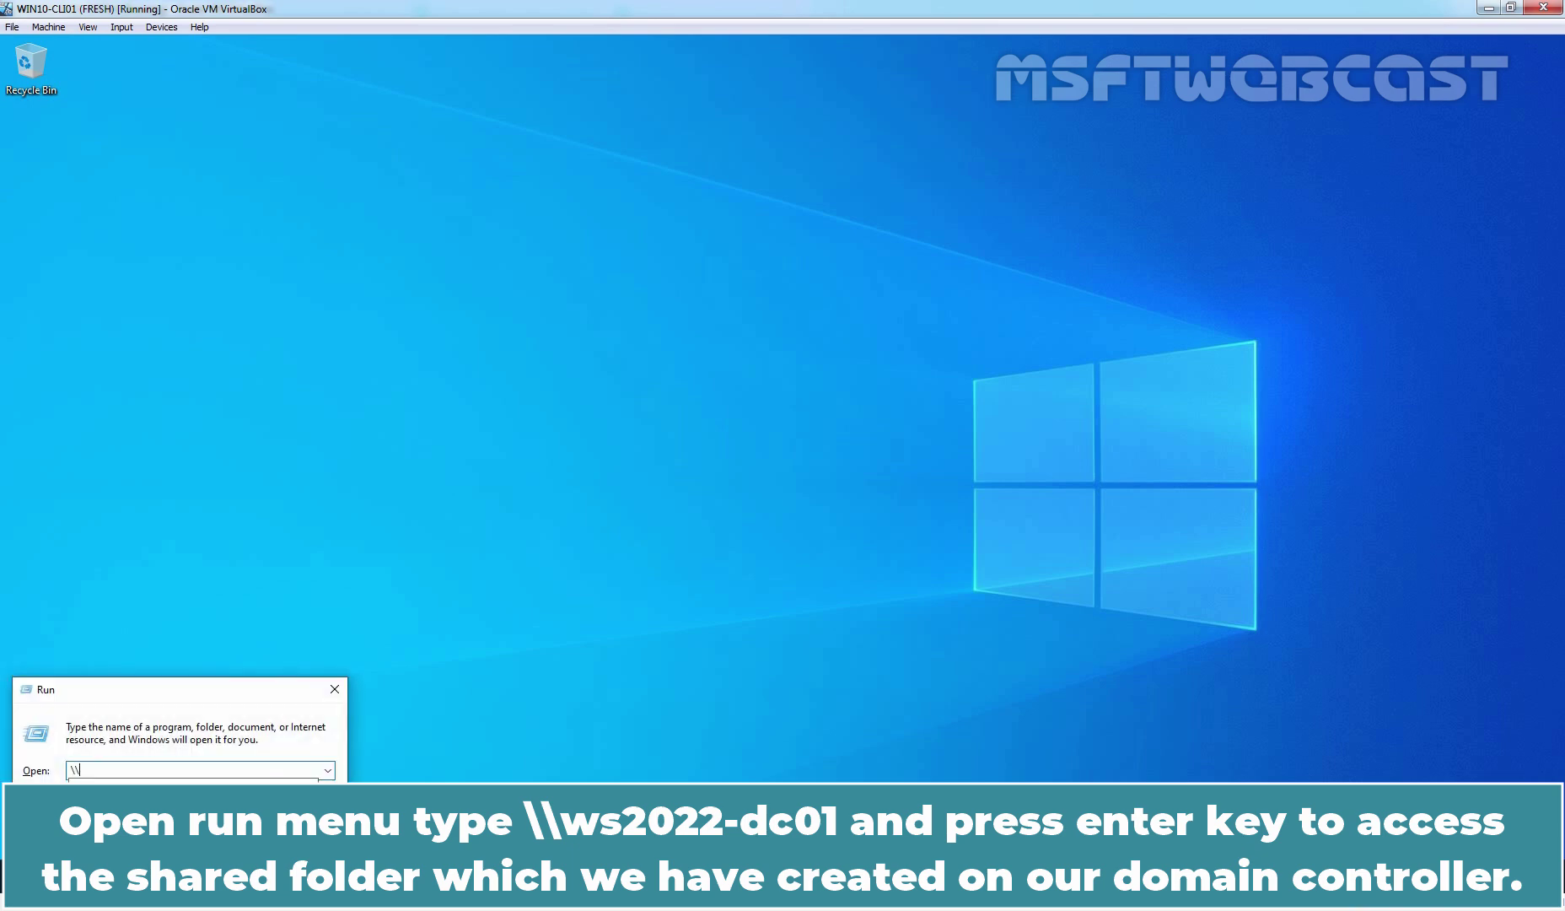
text(ws2022)
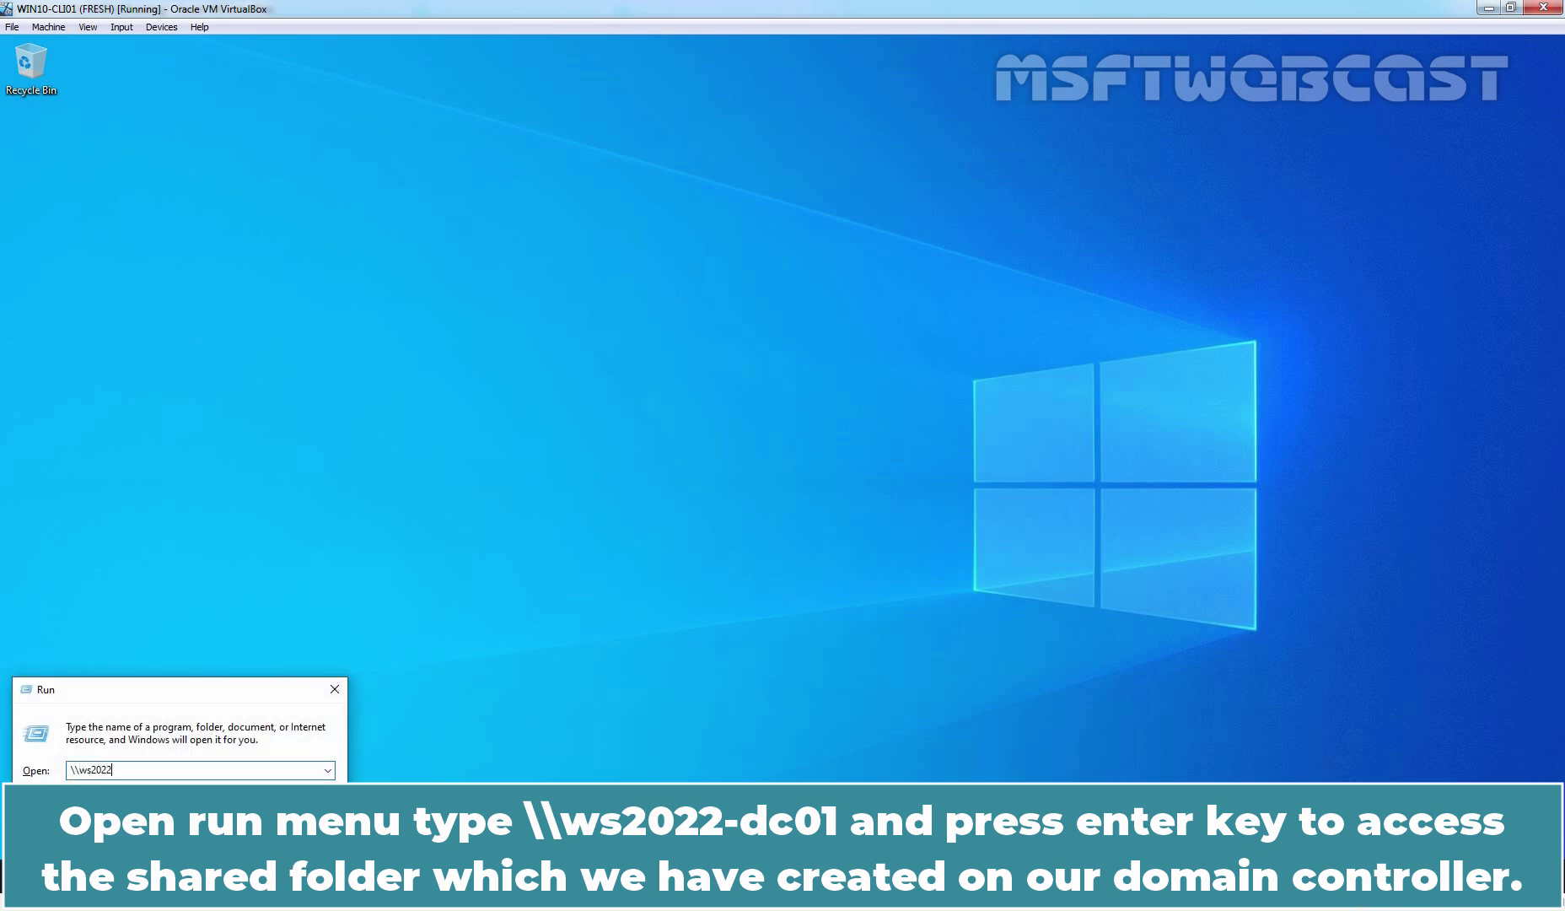
text(-dc01)
key(Return)
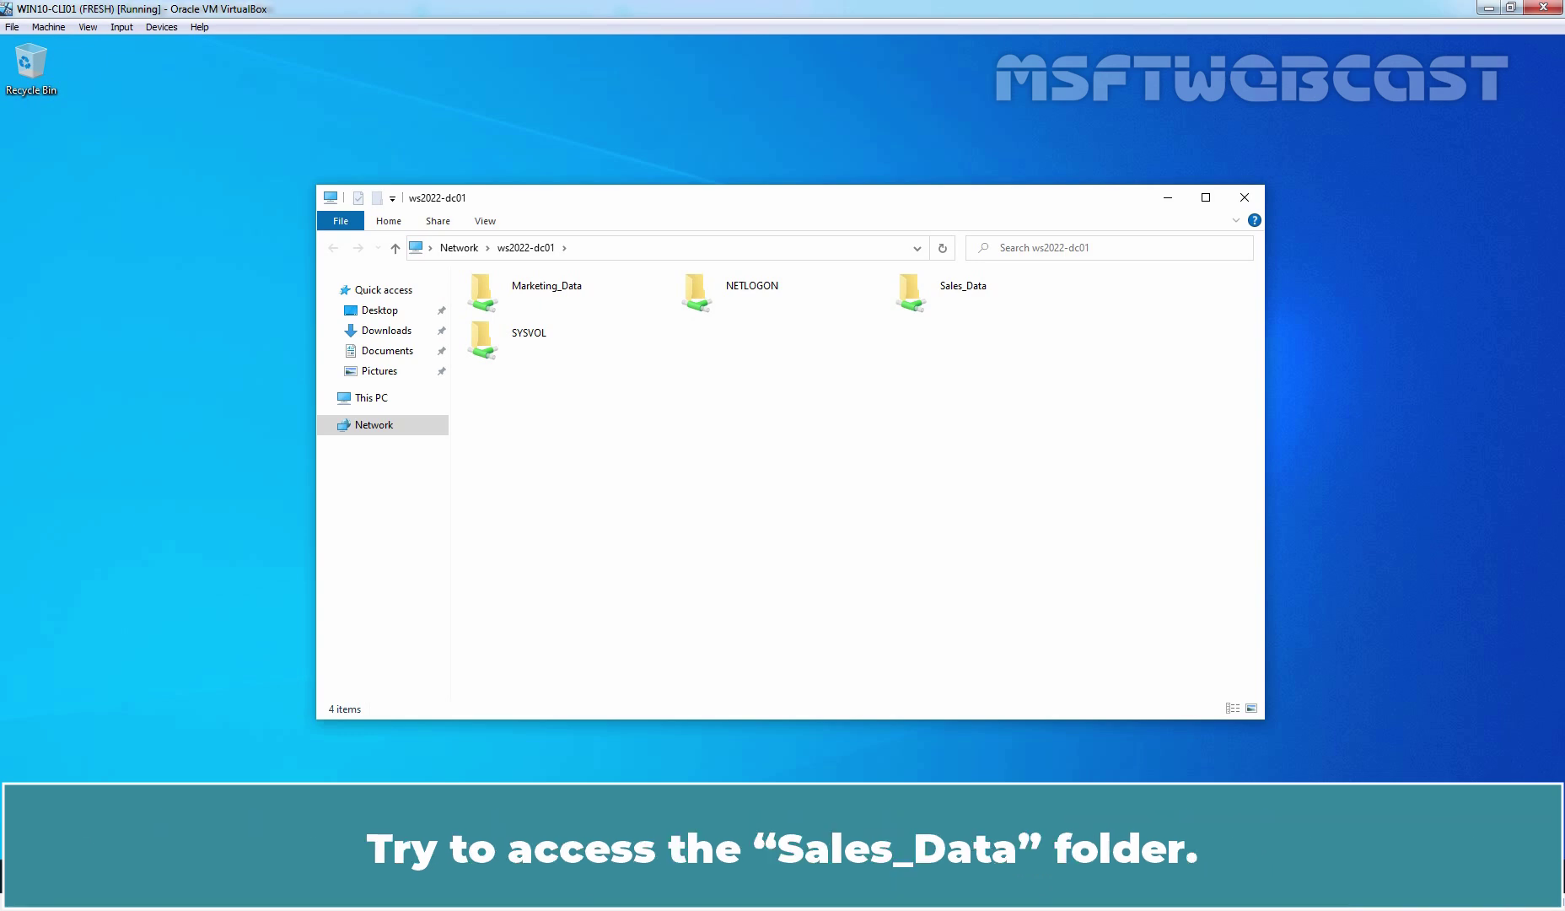
Step: Open the Sales_Data share on ws2022-dc01 to confirm it lists Test File by Admin
double_click(964, 297)
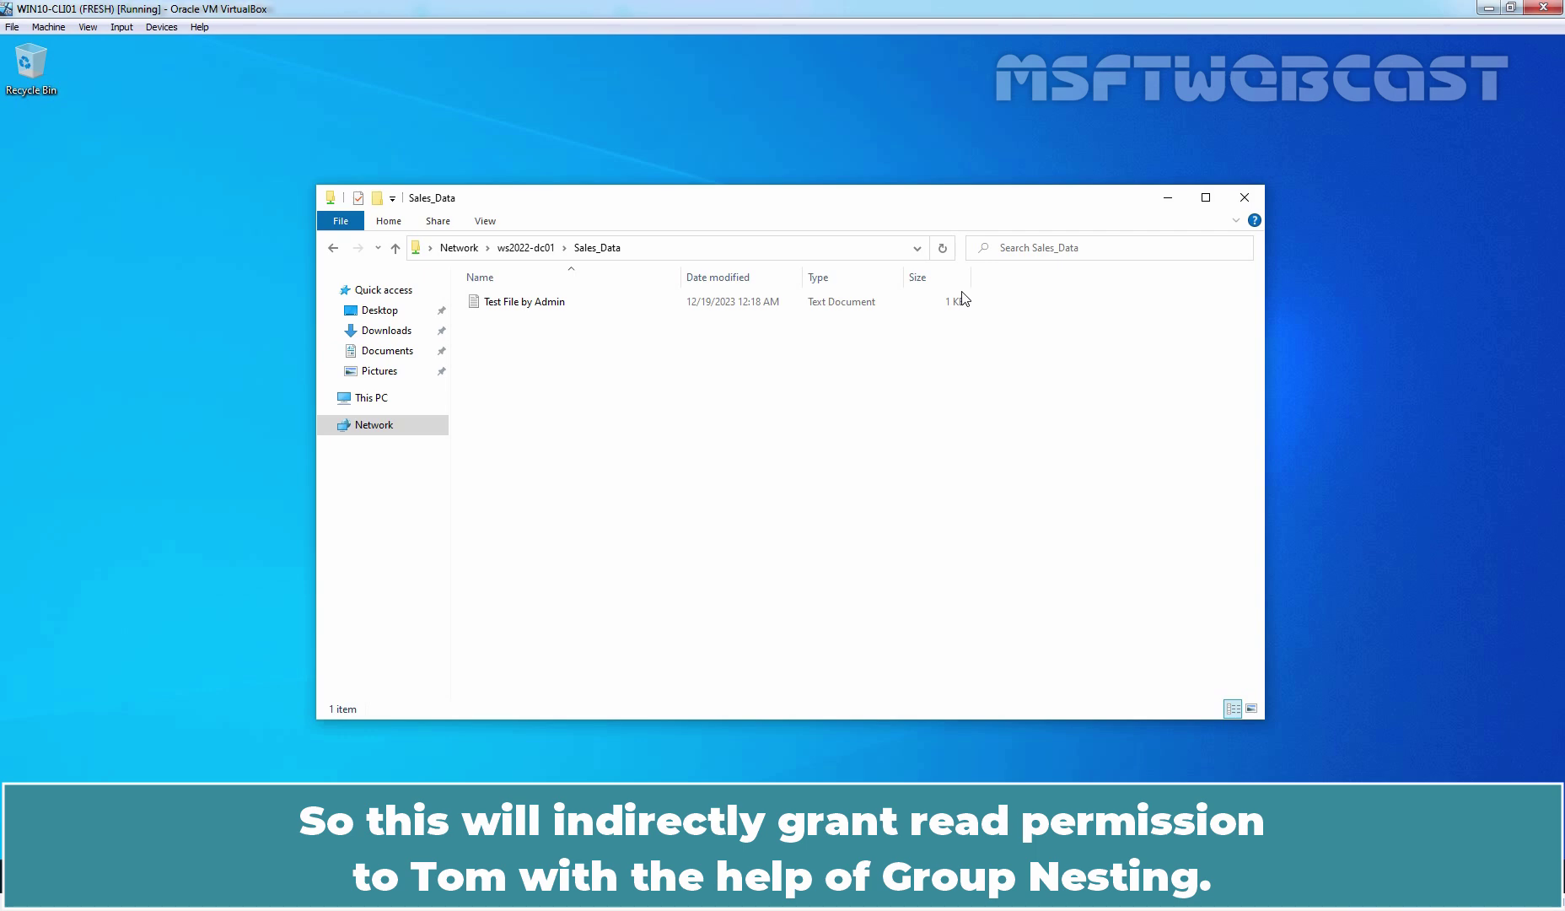
click(510, 309)
double_click(510, 305)
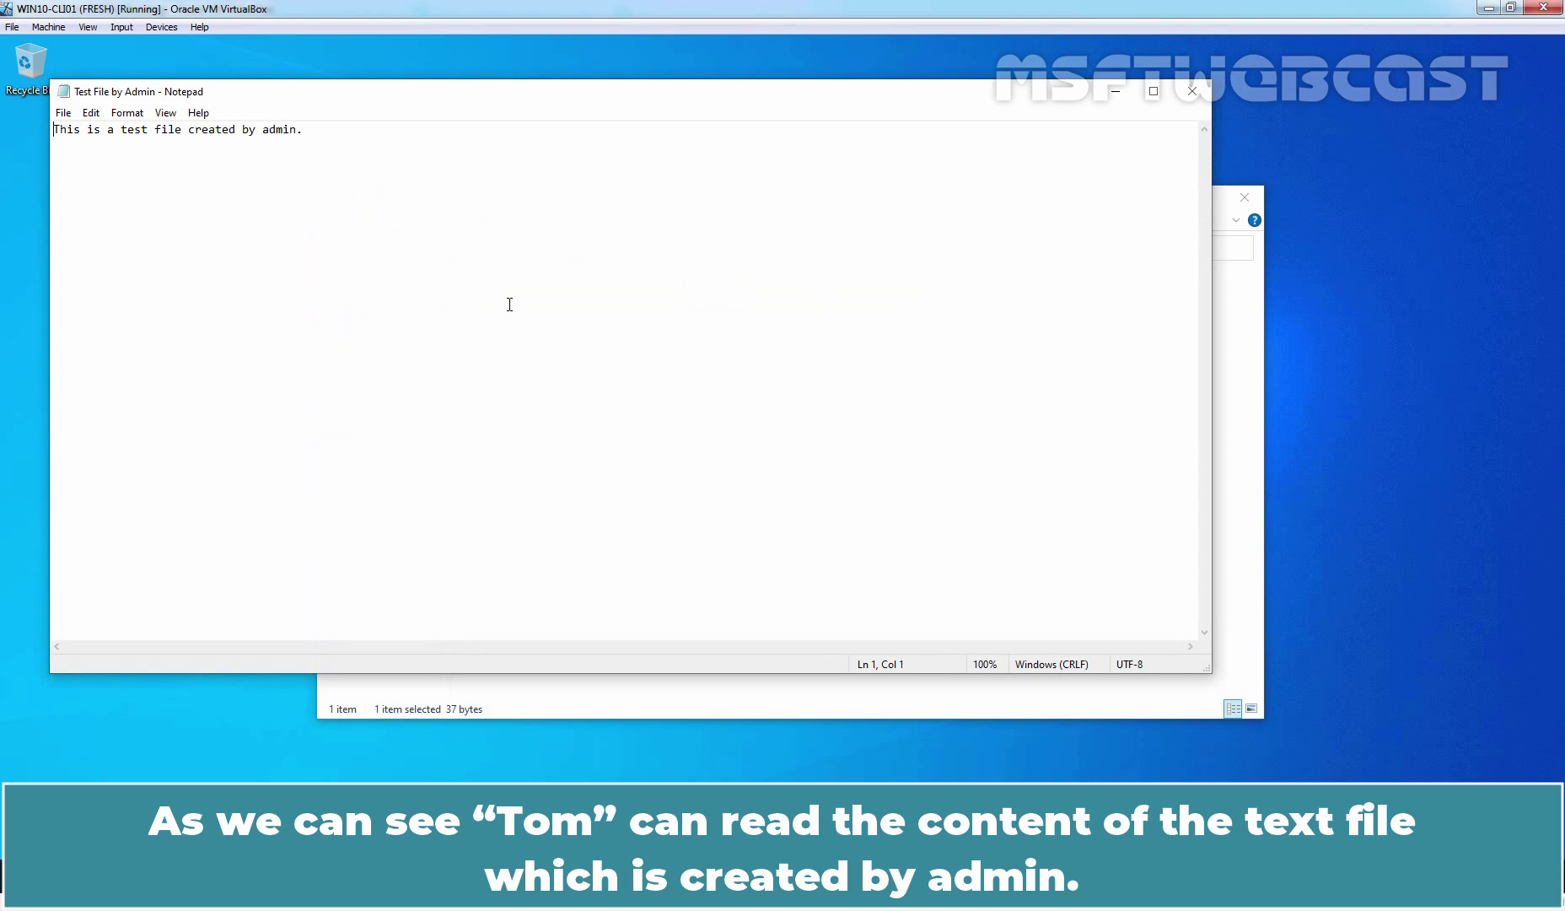
click(1193, 91)
right_click(600, 419)
mouse_move(743, 574)
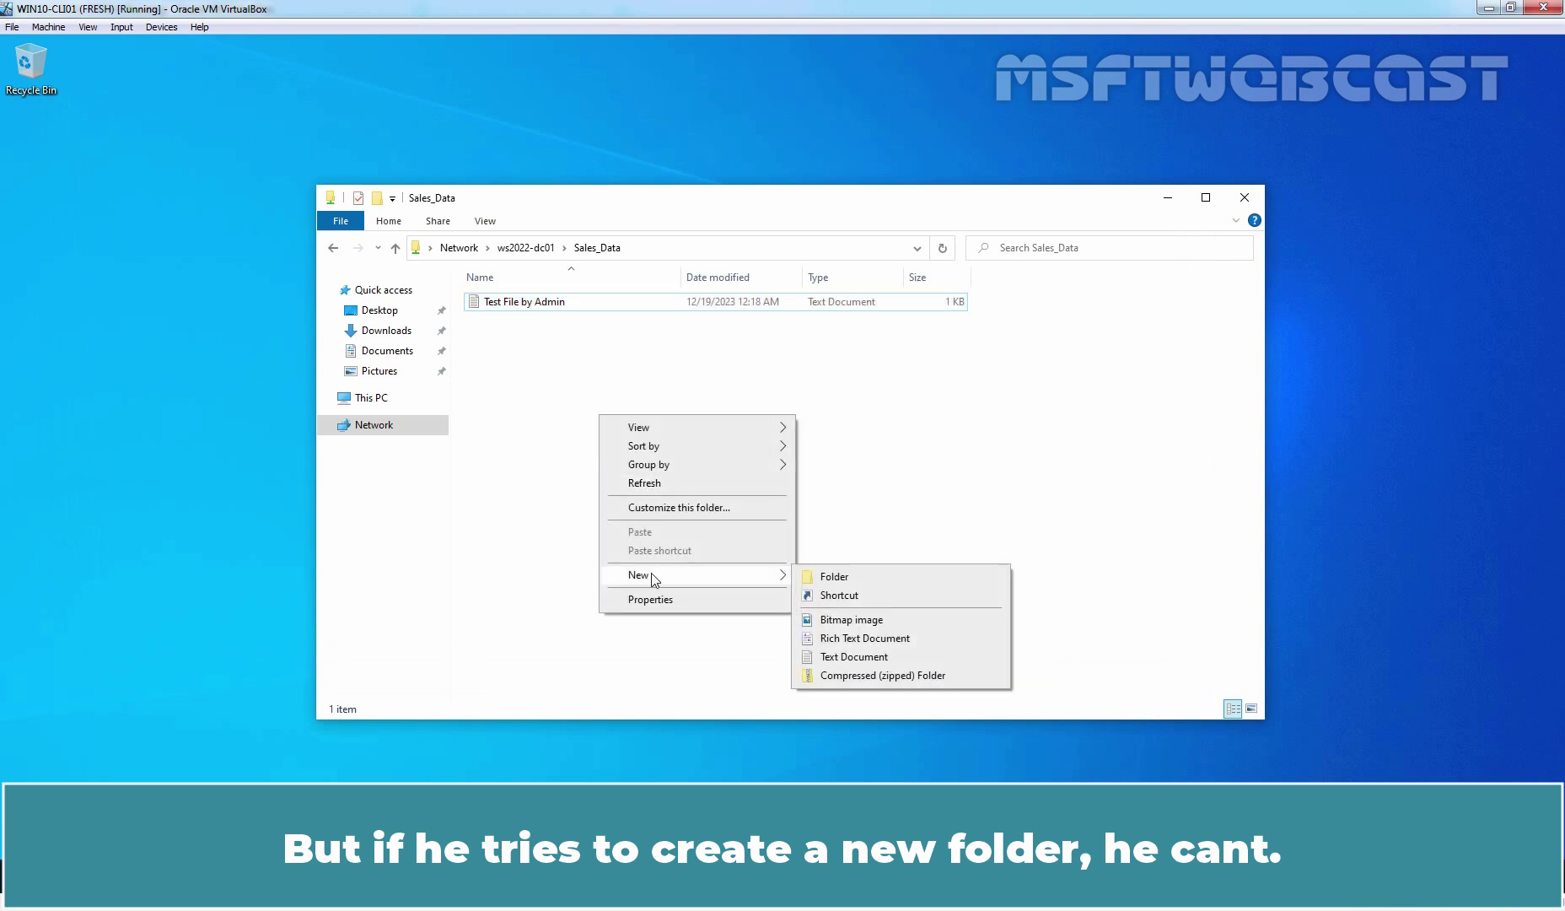
click(892, 577)
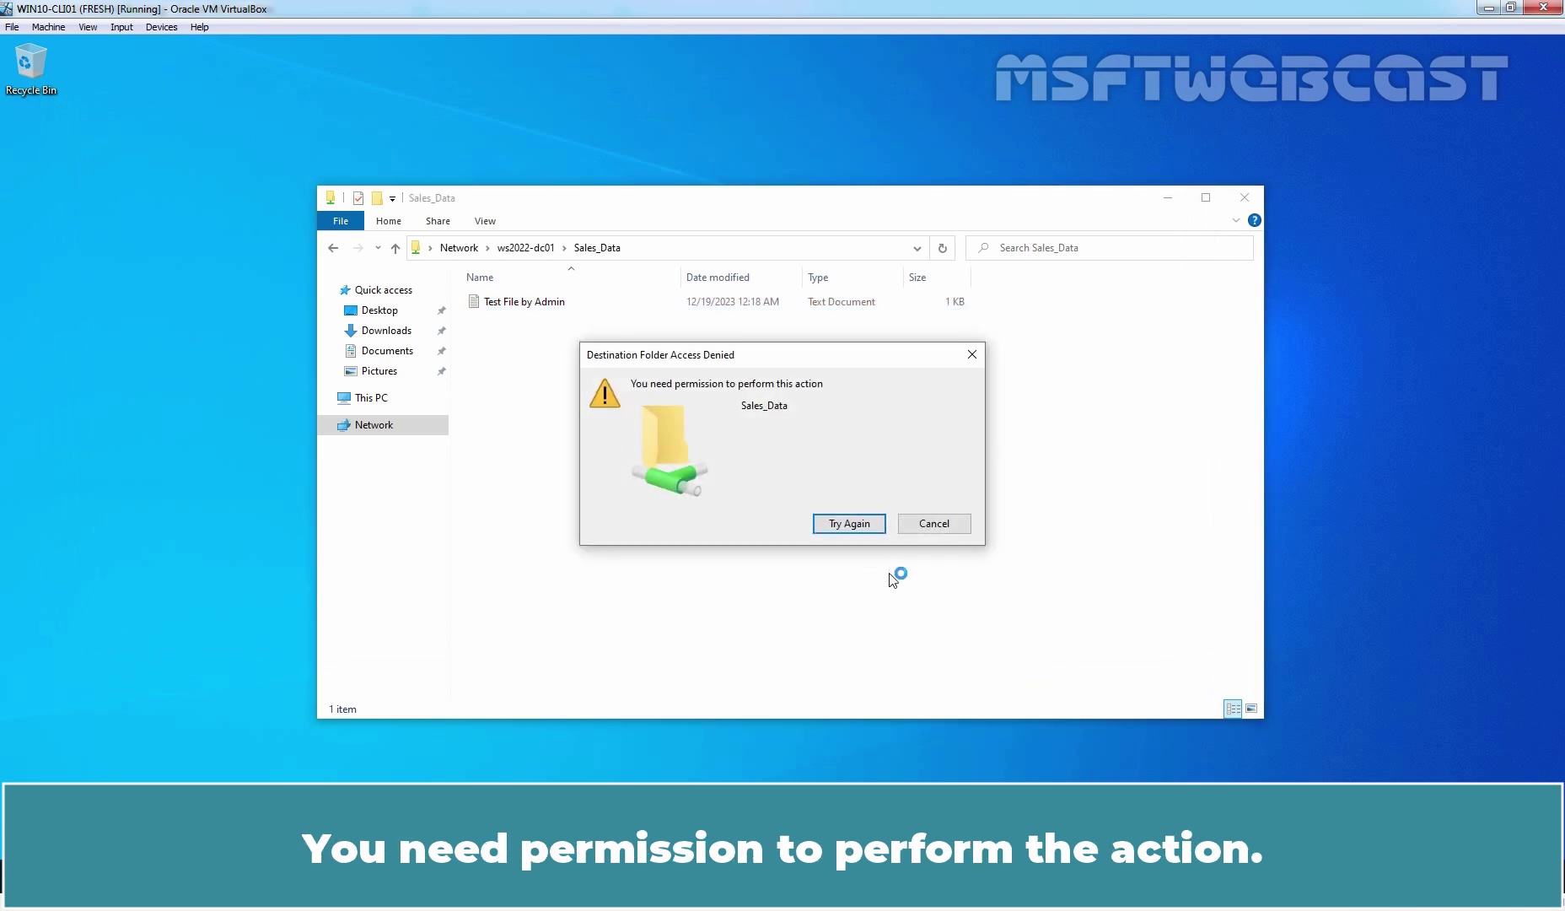
click(938, 525)
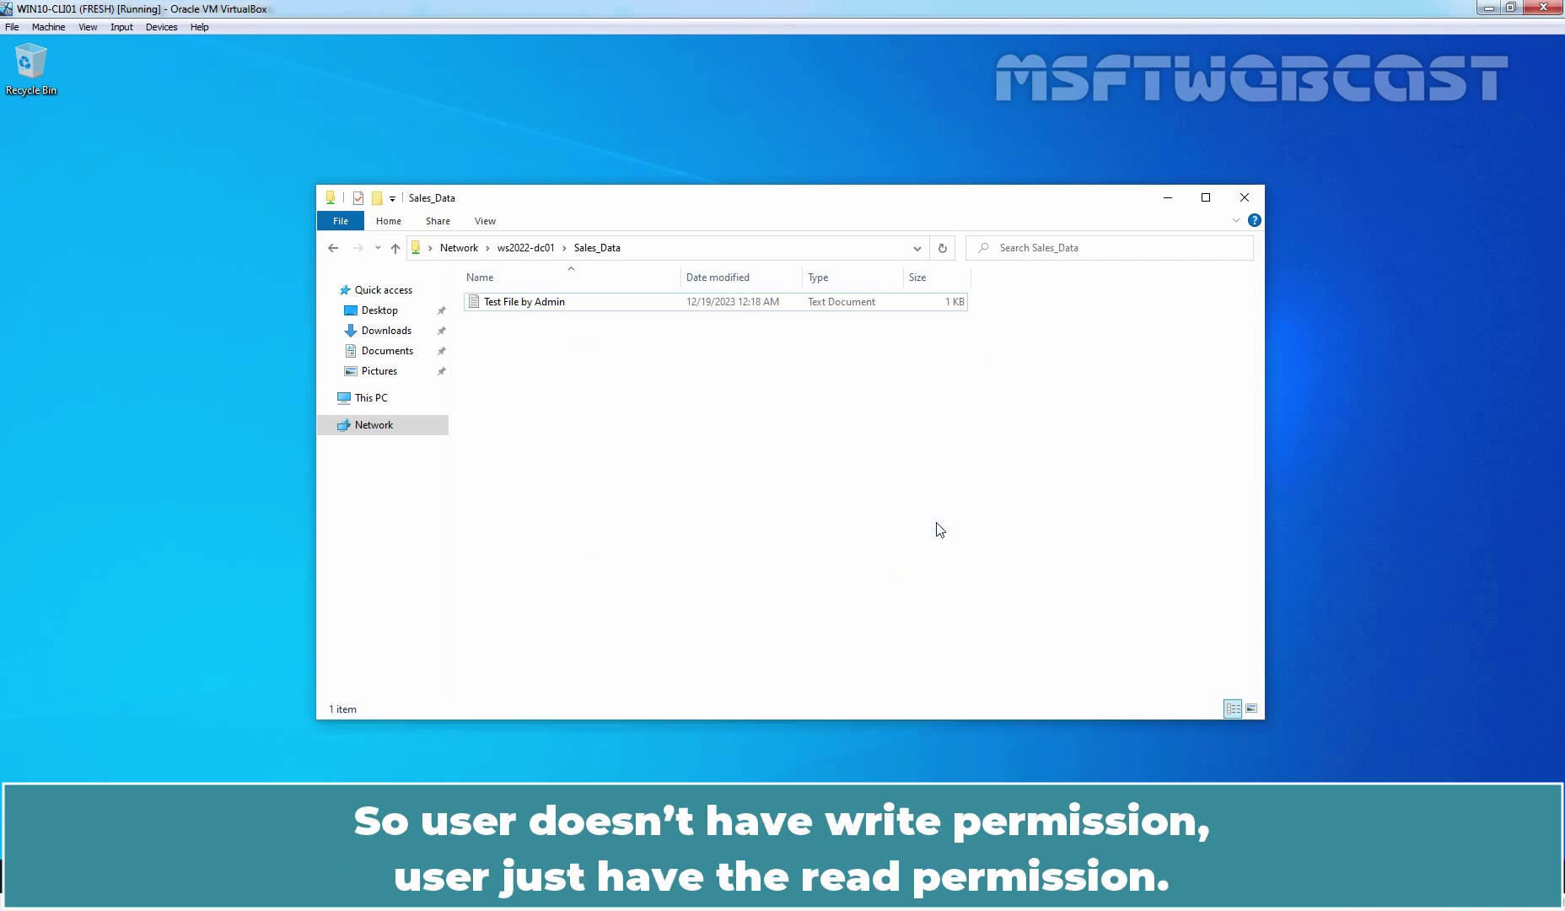